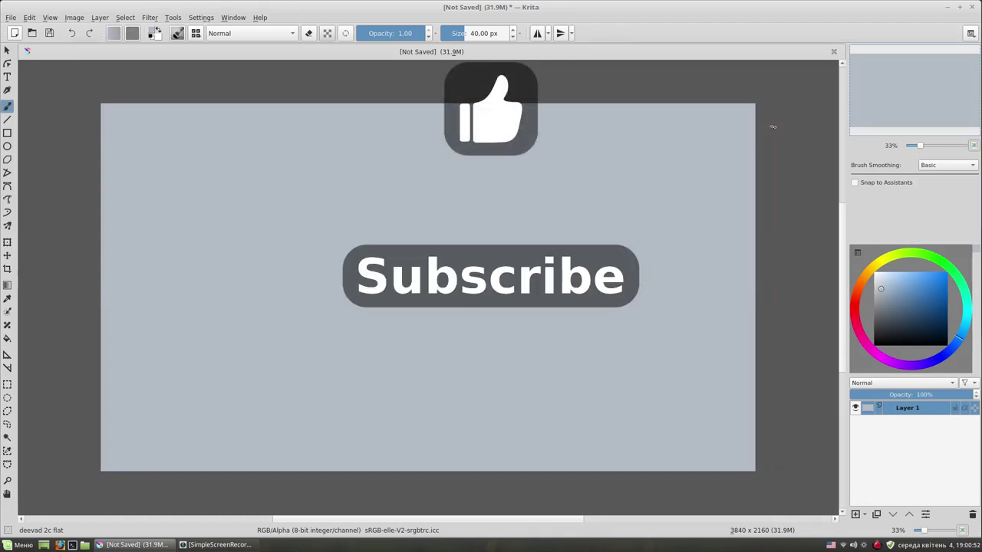
Step: Select the Texture Big brush and paint blue cloud strokes across the upper sky
{"action": "left_click", "coordinate": [196, 33]}
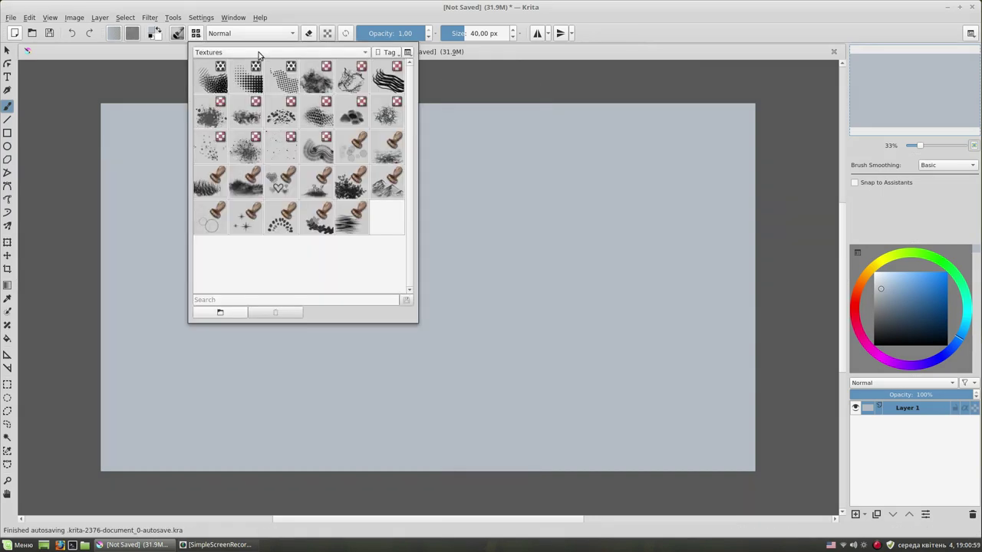
{"action": "left_click", "coordinate": [317, 76]}
{"action": "left_click", "coordinate": [906, 288]}
{"action": "mouse_move", "coordinate": [565, 263]}
{"action": "left_mouse_down"}
{"action": "mouse_move", "coordinate": [587, 237]}
{"action": "mouse_move", "coordinate": [463, 127]}
{"action": "mouse_move", "coordinate": [675, 160]}
{"action": "mouse_move", "coordinate": [502, 195]}
{"action": "mouse_move", "coordinate": [756, 187]}
{"action": "left_mouse_up"}
{"action": "left_click", "coordinate": [917, 300]}
{"action": "left_click", "coordinate": [896, 289]}
{"action": "mouse_move", "coordinate": [634, 149]}
{"action": "left_mouse_down"}
{"action": "mouse_move", "coordinate": [653, 180]}
{"action": "mouse_move", "coordinate": [491, 162]}
{"action": "mouse_move", "coordinate": [355, 179]}
{"action": "mouse_move", "coordinate": [492, 240]}
{"action": "mouse_move", "coordinate": [634, 220]}
{"action": "mouse_move", "coordinate": [498, 302]}
{"action": "left_mouse_up"}
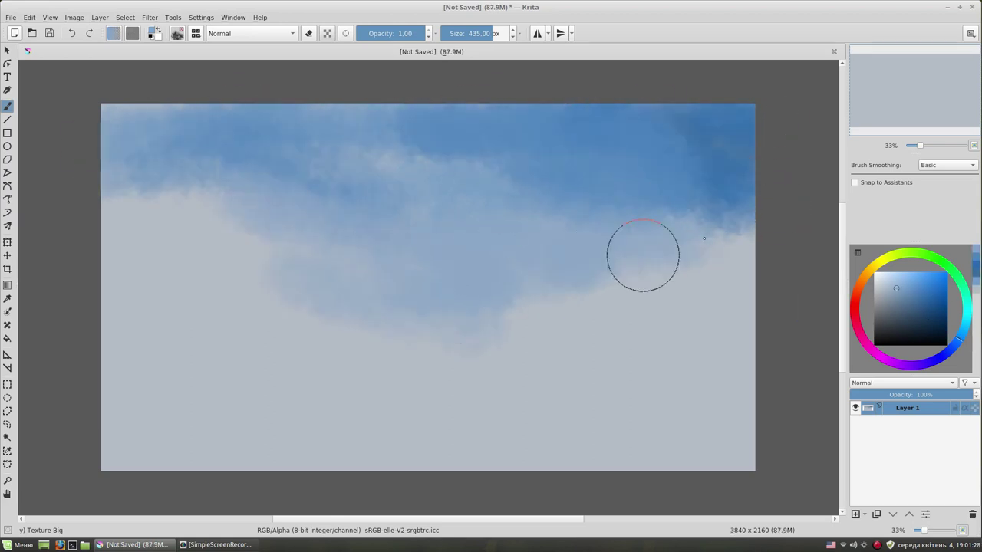
Step: Paint grey cloud bands across the middle and lower-left of the sky
{"action": "left_click", "coordinate": [896, 303]}
{"action": "mouse_move", "coordinate": [671, 275]}
{"action": "left_mouse_down"}
{"action": "mouse_move", "coordinate": [701, 291]}
{"action": "mouse_move", "coordinate": [504, 314]}
{"action": "left_mouse_up"}
{"action": "left_click", "coordinate": [534, 305], "text": "ctrl"}
{"action": "mouse_move", "coordinate": [348, 315]}
{"action": "left_mouse_down"}
{"action": "mouse_move", "coordinate": [94, 164]}
{"action": "mouse_move", "coordinate": [351, 340]}
{"action": "mouse_move", "coordinate": [204, 339]}
{"action": "mouse_move", "coordinate": [303, 395]}
{"action": "mouse_move", "coordinate": [114, 408]}
{"action": "left_mouse_up"}
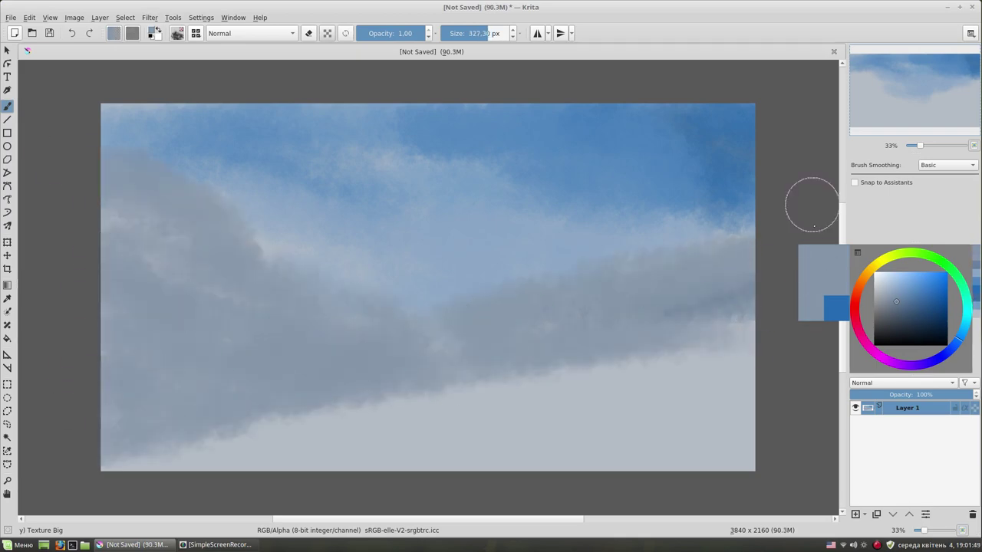
Step: Paint a light tan ground band across the lower canvas
{"action": "left_click", "coordinate": [865, 275]}
{"action": "left_click", "coordinate": [910, 298]}
{"action": "mouse_move", "coordinate": [697, 377]}
{"action": "left_mouse_down"}
{"action": "mouse_move", "coordinate": [493, 453]}
{"action": "mouse_move", "coordinate": [498, 377]}
{"action": "mouse_move", "coordinate": [750, 362]}
{"action": "left_mouse_up"}
{"action": "key", "text": "bracketleft"}
{"action": "key", "text": "bracketleft"}
{"action": "key", "text": "bracketleft"}
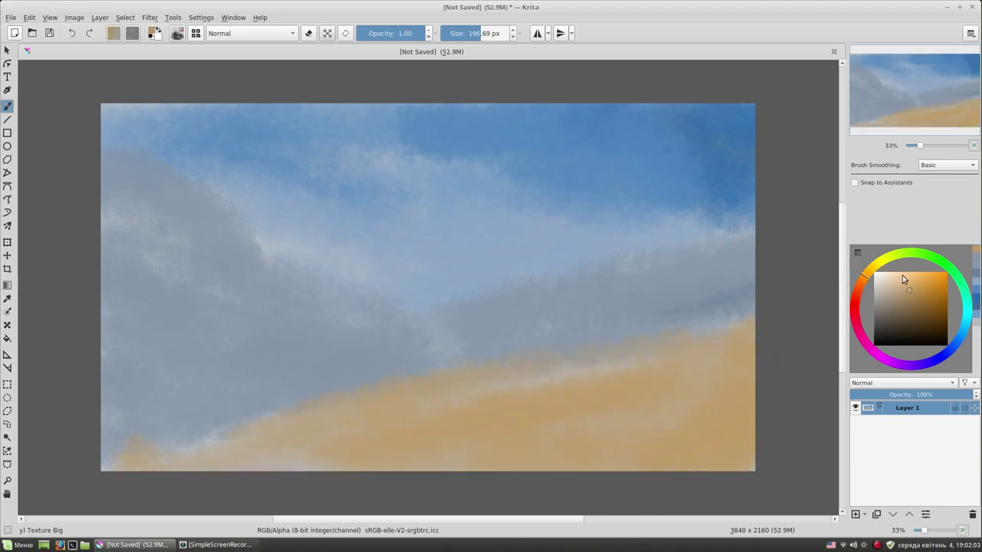
Step: Paint a dark olive shrub patch along the golden hill
{"action": "left_click", "coordinate": [901, 305]}
{"action": "left_click", "coordinate": [870, 272]}
{"action": "left_click", "coordinate": [899, 313]}
{"action": "mouse_move", "coordinate": [640, 320]}
{"action": "left_mouse_down"}
{"action": "mouse_move", "coordinate": [685, 313]}
{"action": "mouse_move", "coordinate": [576, 325]}
{"action": "mouse_move", "coordinate": [401, 381]}
{"action": "mouse_move", "coordinate": [330, 368]}
{"action": "mouse_move", "coordinate": [364, 381]}
{"action": "left_mouse_up"}
{"action": "key", "text": "bracketleft"}
{"action": "key", "text": "bracketleft"}
Step: Deepen the blue across the top of the sky and add soft light-blue clouds
{"action": "key", "text": "bracketright"}
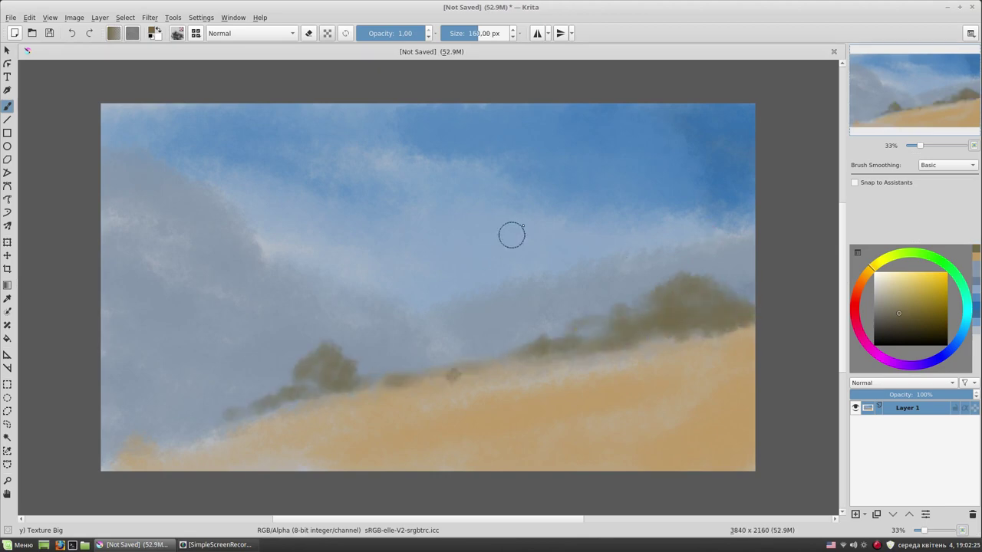
{"action": "left_click", "coordinate": [727, 142], "text": "ctrl"}
{"action": "key", "text": "bracketright"}
{"action": "left_click_drag", "start_coordinate": [72, 125], "coordinate": [468, 165]}
{"action": "left_click", "coordinate": [748, 284], "text": "ctrl"}
{"action": "mouse_move", "coordinate": [568, 184]}
{"action": "left_mouse_down"}
{"action": "mouse_move", "coordinate": [537, 165]}
{"action": "mouse_move", "coordinate": [449, 179]}
{"action": "mouse_move", "coordinate": [487, 210]}
{"action": "left_mouse_up"}
Step: Switch to the deevad 2c flat brush and paint a dark grey arc at the top left
{"action": "right_click", "coordinate": [515, 196]}
{"action": "left_click", "coordinate": [556, 218]}
{"action": "left_click", "coordinate": [813, 311], "text": "ctrl"}
{"action": "left_click_drag", "start_coordinate": [77, 121], "coordinate": [174, 169]}
{"action": "left_click", "coordinate": [814, 311], "text": "ctrl"}
Step: Paint diagonal grey-blue slope strokes for the left mountain, running toward the centre
{"action": "left_click_drag", "start_coordinate": [101, 126], "coordinate": [241, 220]}
{"action": "left_click_drag", "start_coordinate": [121, 152], "coordinate": [221, 225]}
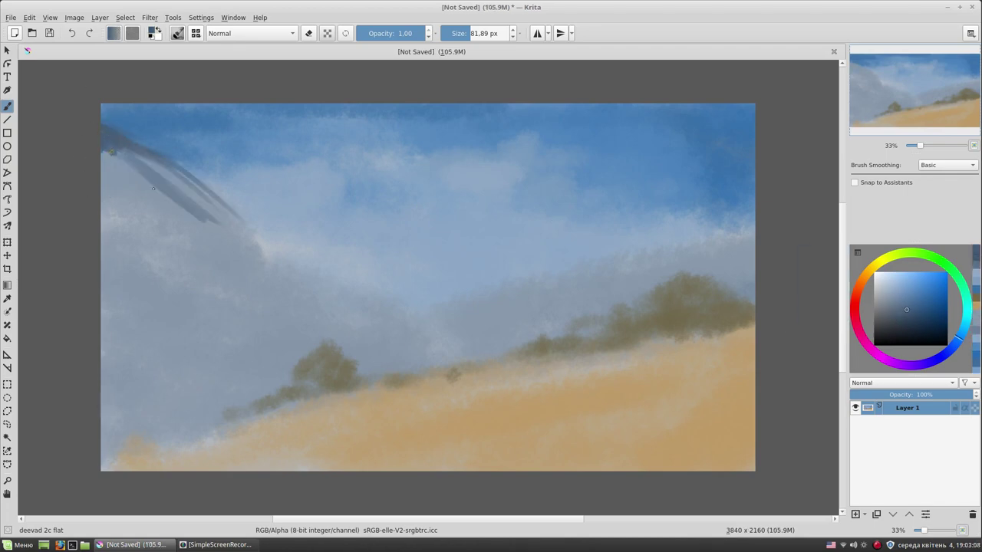
{"action": "left_click_drag", "start_coordinate": [146, 175], "coordinate": [205, 222]}
{"action": "mouse_move", "coordinate": [145, 158]}
{"action": "left_mouse_down"}
{"action": "mouse_move", "coordinate": [189, 181]}
{"action": "mouse_move", "coordinate": [287, 278]}
{"action": "left_mouse_up"}
{"action": "mouse_move", "coordinate": [256, 225]}
{"action": "left_mouse_down"}
{"action": "mouse_move", "coordinate": [415, 305]}
{"action": "mouse_move", "coordinate": [754, 222]}
{"action": "left_mouse_up"}
Step: Paint the rising grey-blue ridge of the right mountain
{"action": "left_click_drag", "start_coordinate": [683, 253], "coordinate": [755, 237]}
{"action": "left_click_drag", "start_coordinate": [721, 261], "coordinate": [755, 295]}
{"action": "left_click_drag", "start_coordinate": [675, 272], "coordinate": [752, 288]}
{"action": "mouse_move", "coordinate": [598, 269]}
{"action": "left_mouse_down"}
{"action": "mouse_move", "coordinate": [683, 250]}
{"action": "mouse_move", "coordinate": [701, 274]}
{"action": "mouse_move", "coordinate": [592, 305]}
{"action": "mouse_move", "coordinate": [596, 289]}
{"action": "mouse_move", "coordinate": [356, 264]}
{"action": "left_mouse_up"}
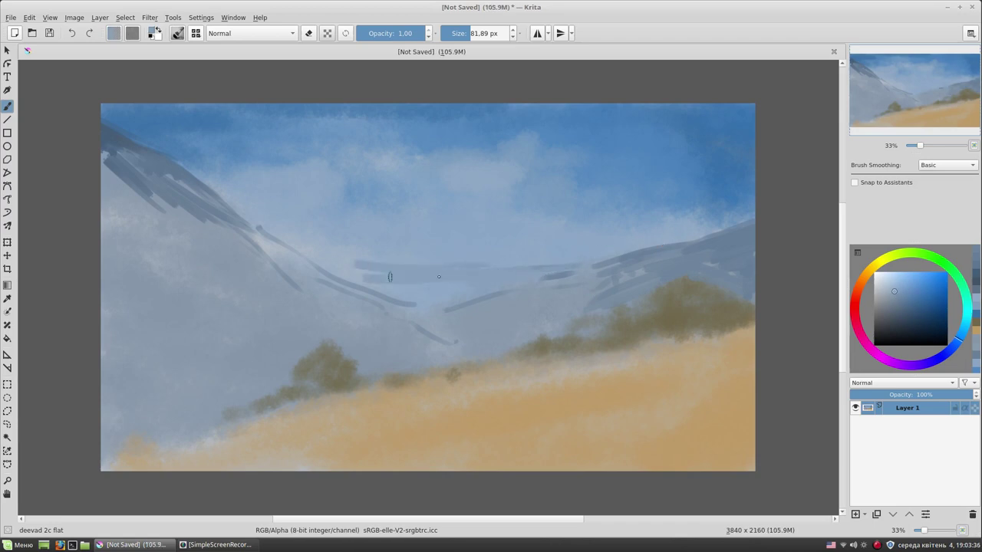
Step: Add blue-grey valley haze and darker ridge streaks on both mountain slopes
{"action": "left_click_drag", "start_coordinate": [446, 304], "coordinate": [382, 287]}
{"action": "left_click_drag", "start_coordinate": [261, 221], "coordinate": [410, 306]}
{"action": "left_click_drag", "start_coordinate": [600, 264], "coordinate": [459, 318]}
{"action": "left_click_drag", "start_coordinate": [602, 293], "coordinate": [541, 311]}
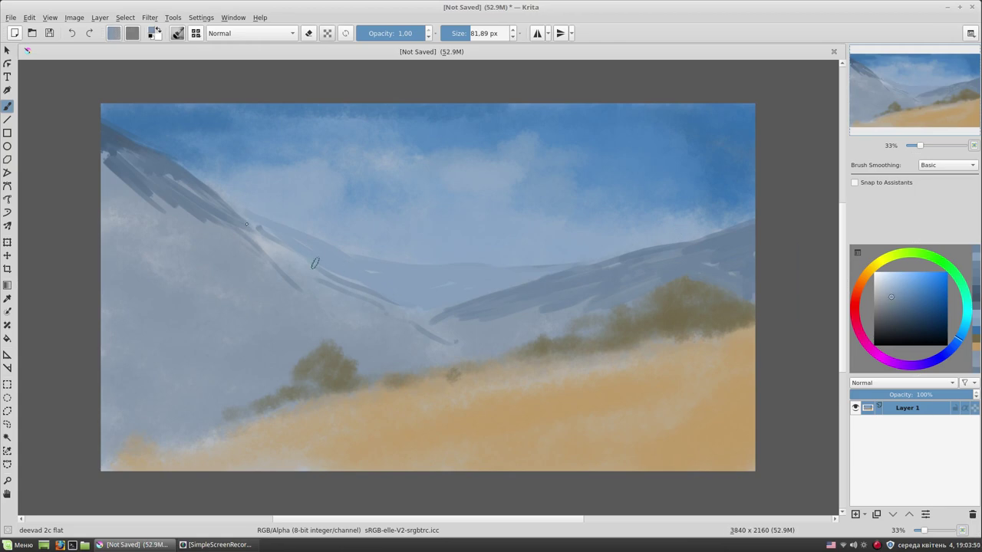
{"action": "left_click_drag", "start_coordinate": [277, 262], "coordinate": [378, 322]}
{"action": "left_click_drag", "start_coordinate": [237, 211], "coordinate": [336, 304]}
{"action": "left_click_drag", "start_coordinate": [207, 221], "coordinate": [266, 287]}
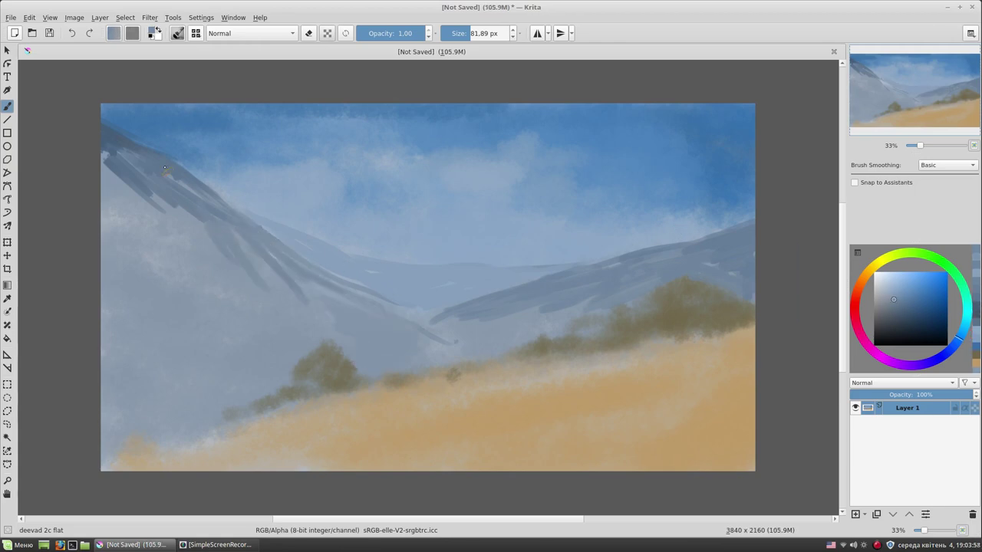
Step: Paint a light blue patch in the valley between the mountains
{"action": "left_click", "coordinate": [494, 280], "text": "ctrl"}
{"action": "left_click_drag", "start_coordinate": [503, 284], "coordinate": [454, 290]}
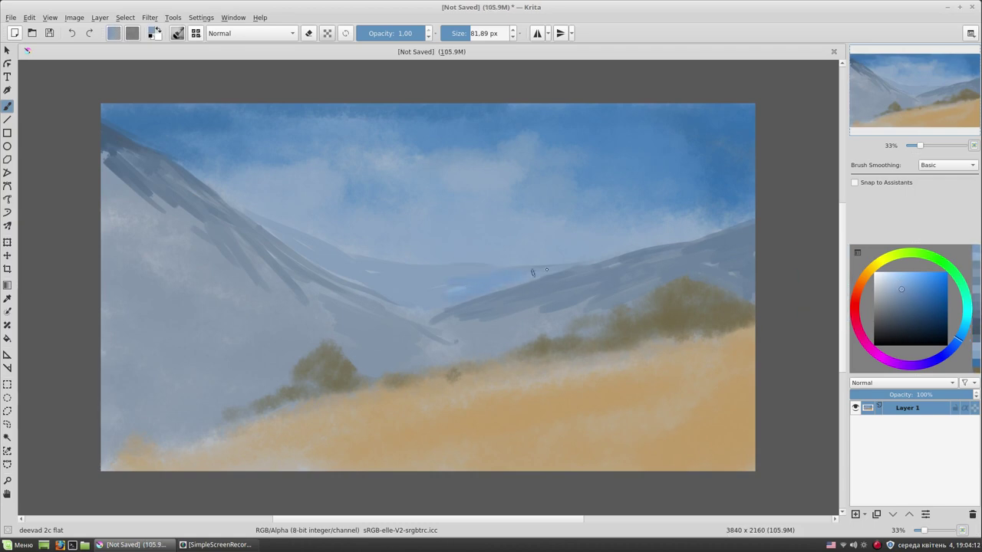
{"action": "left_click_drag", "start_coordinate": [532, 273], "coordinate": [442, 296]}
{"action": "left_click", "coordinate": [454, 276], "text": "ctrl"}
{"action": "mouse_move", "coordinate": [495, 290]}
{"action": "left_mouse_down"}
{"action": "mouse_move", "coordinate": [405, 305]}
{"action": "mouse_move", "coordinate": [485, 288]}
{"action": "left_mouse_up"}
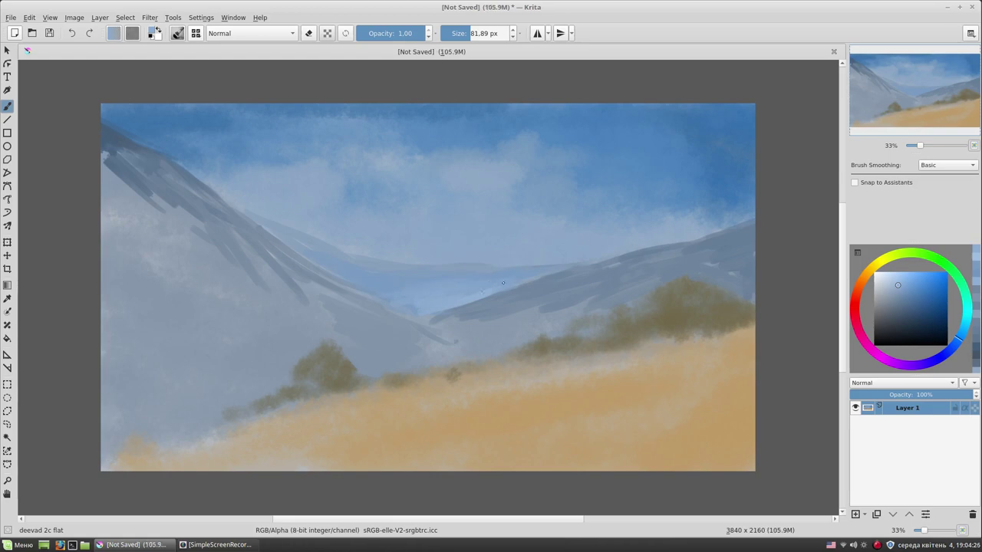
{"action": "left_click", "coordinate": [278, 230], "text": "ctrl"}
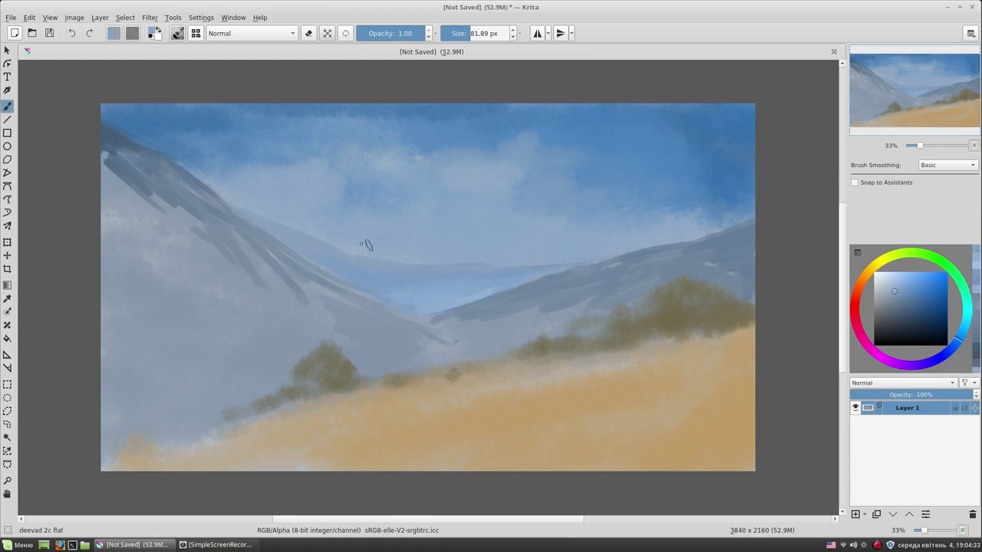
Step: Paint pale blue strokes along the valley and pale cream clouds above it
{"action": "left_click", "coordinate": [891, 285]}
{"action": "mouse_move", "coordinate": [326, 234]}
{"action": "left_mouse_down"}
{"action": "mouse_move", "coordinate": [368, 253]}
{"action": "mouse_move", "coordinate": [456, 257]}
{"action": "left_mouse_up"}
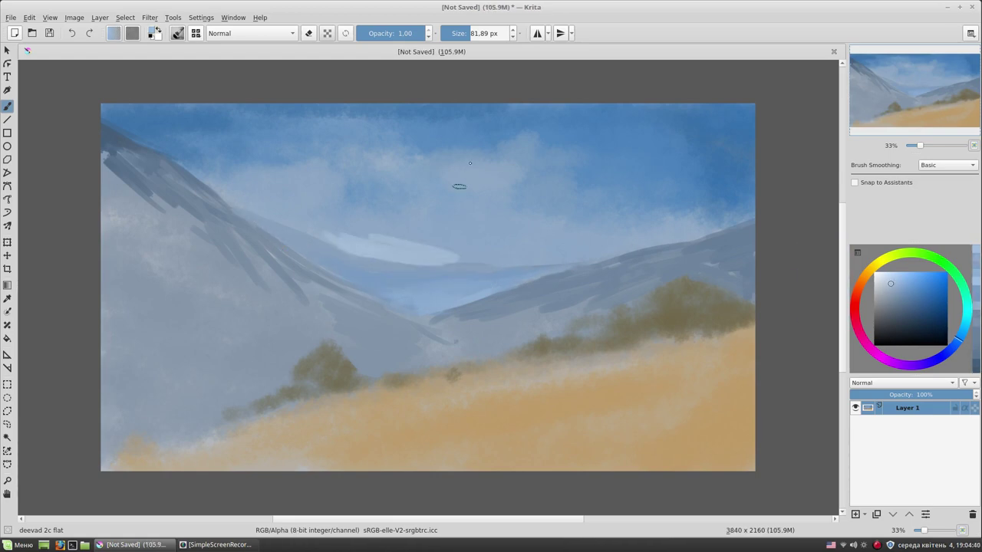
{"action": "left_click_drag", "start_coordinate": [524, 262], "coordinate": [383, 235]}
{"action": "left_click", "coordinate": [941, 255]}
{"action": "mouse_move", "coordinate": [498, 201]}
{"action": "left_mouse_down"}
{"action": "mouse_move", "coordinate": [389, 214]}
{"action": "mouse_move", "coordinate": [315, 200]}
{"action": "left_mouse_up"}
{"action": "left_click_drag", "start_coordinate": [636, 231], "coordinate": [510, 249]}
Step: Darken the mountain ridge lines with blue-grey strokes from left to right
{"action": "left_click", "coordinate": [571, 307], "text": "ctrl"}
{"action": "left_click_drag", "start_coordinate": [537, 317], "coordinate": [449, 303]}
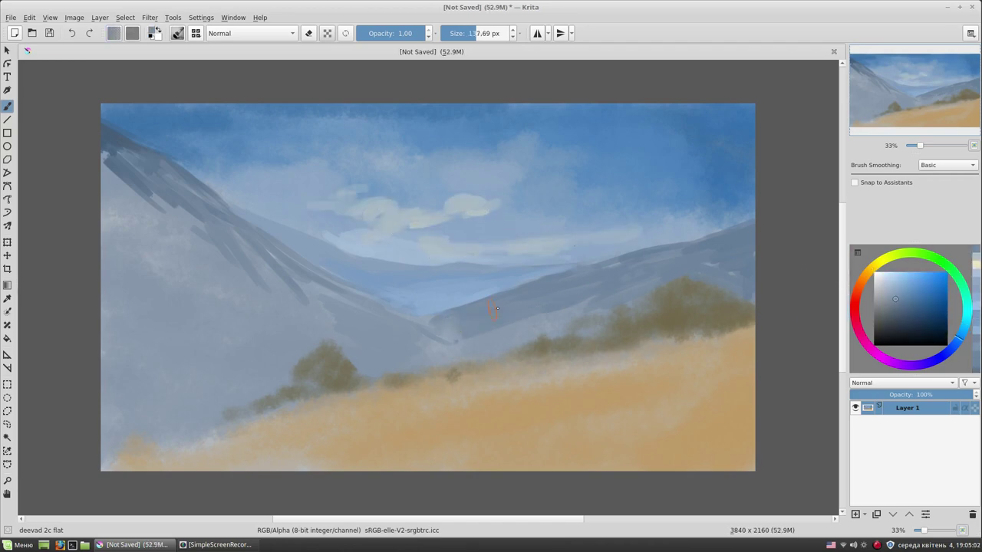
{"action": "left_click", "coordinate": [894, 306]}
{"action": "left_click", "coordinate": [965, 329]}
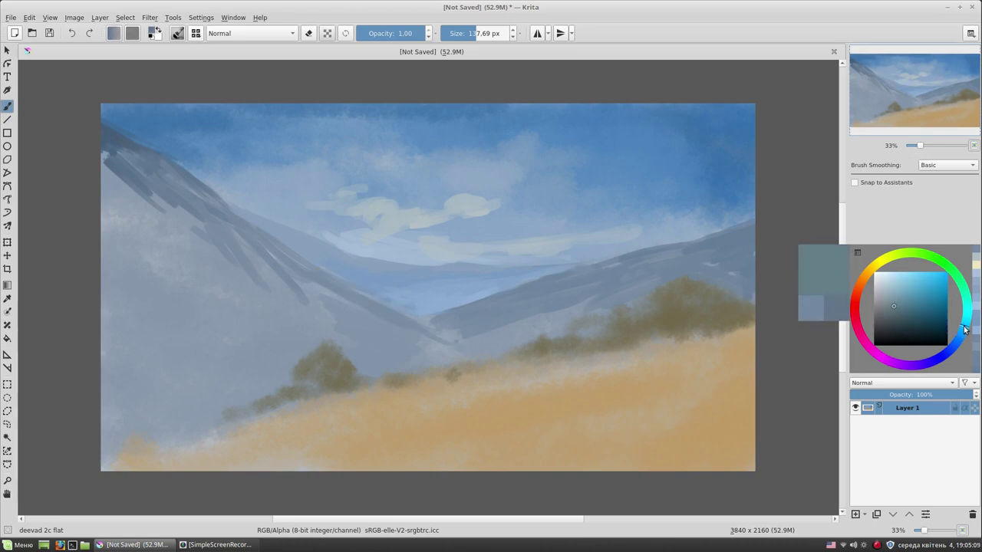
{"action": "mouse_move", "coordinate": [429, 338]}
{"action": "left_mouse_down"}
{"action": "mouse_move", "coordinate": [349, 291]}
{"action": "mouse_move", "coordinate": [513, 343]}
{"action": "left_mouse_up"}
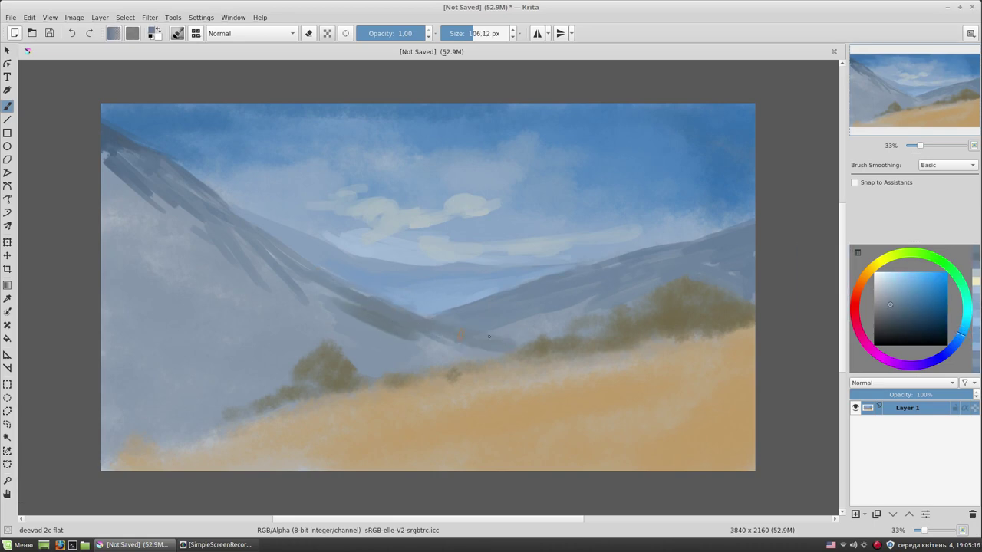
{"action": "left_click_drag", "start_coordinate": [326, 285], "coordinate": [297, 268]}
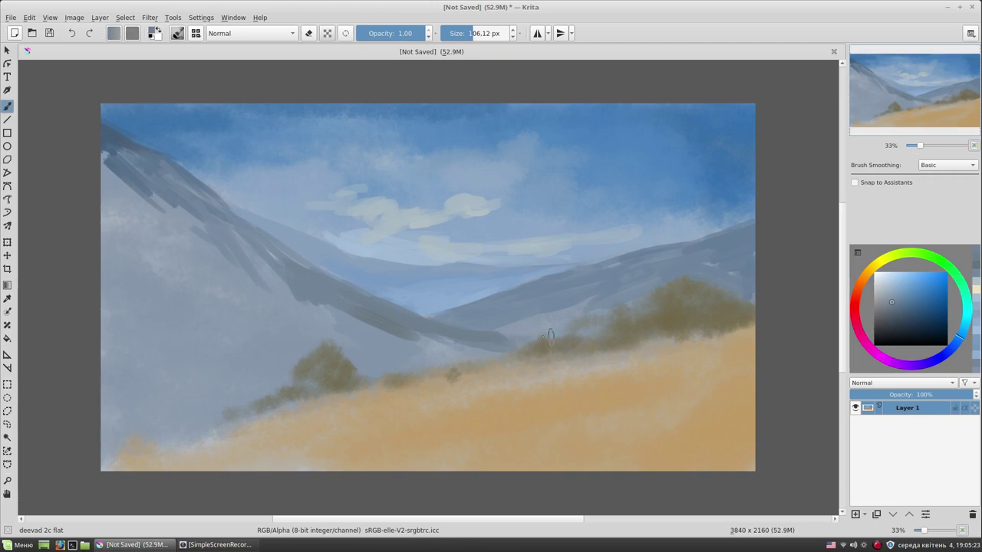
{"action": "left_click_drag", "start_coordinate": [579, 303], "coordinate": [615, 307]}
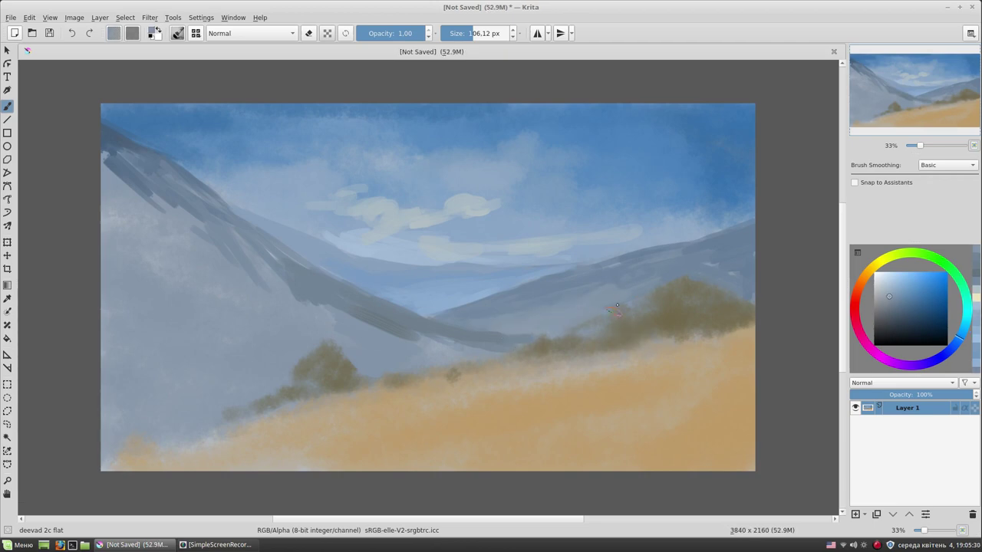
{"action": "left_click_drag", "start_coordinate": [628, 262], "coordinate": [567, 283]}
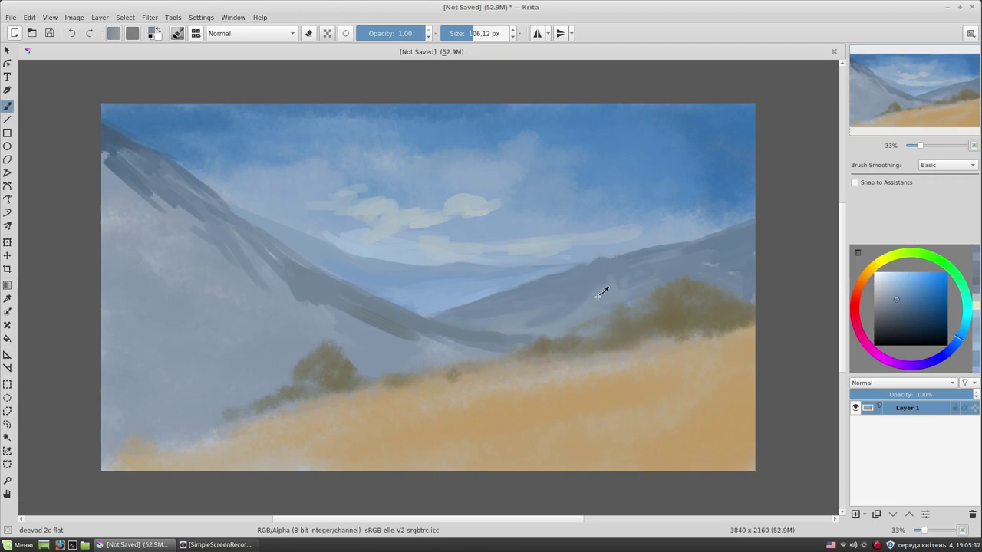
Step: Add a lighter blue highlight along the top of the right ridge
{"action": "left_click", "coordinate": [598, 295], "text": "ctrl"}
{"action": "left_click", "coordinate": [889, 295]}
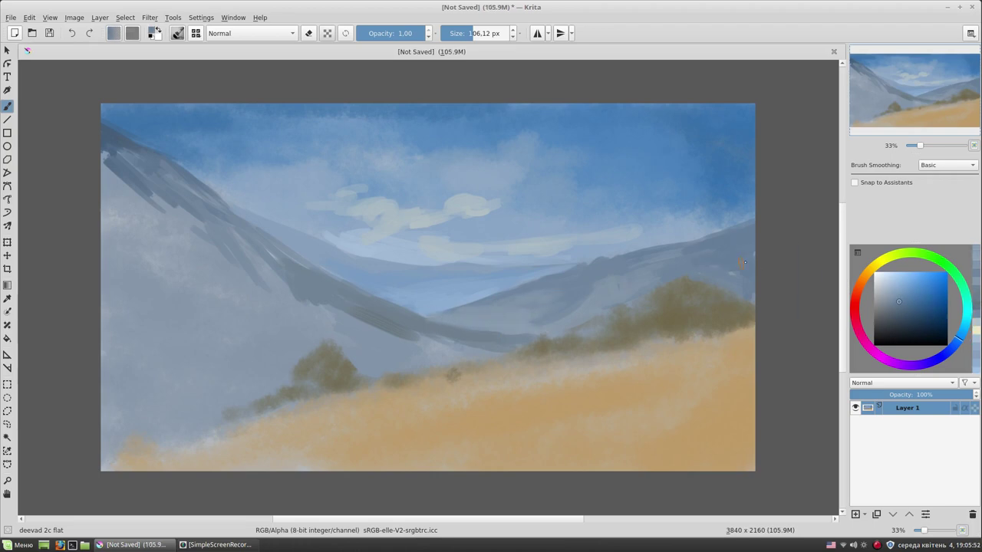
{"action": "left_click", "coordinate": [724, 230], "text": "ctrl"}
{"action": "mouse_move", "coordinate": [755, 211]}
{"action": "left_mouse_down"}
{"action": "mouse_move", "coordinate": [618, 207]}
{"action": "mouse_move", "coordinate": [715, 210]}
{"action": "left_mouse_up"}
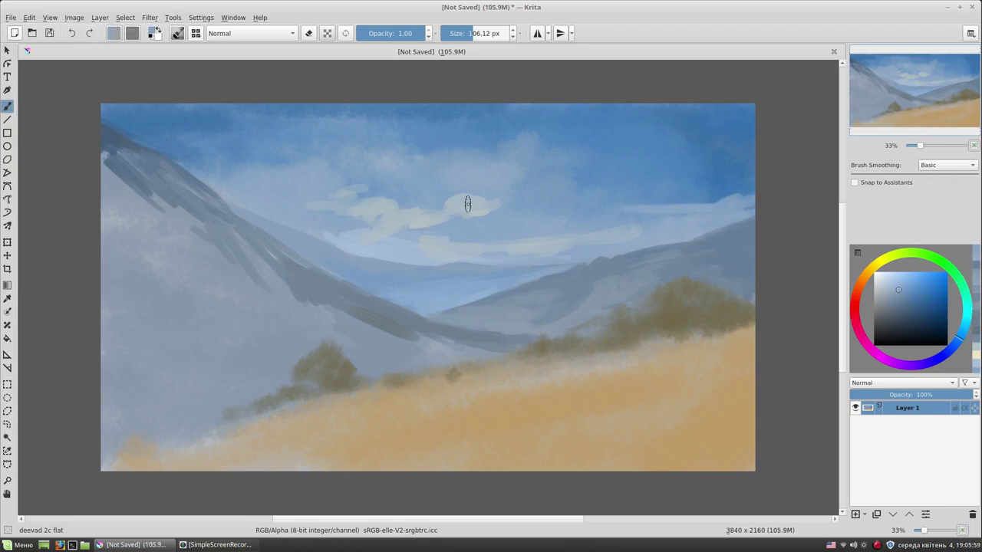
{"action": "left_click", "coordinate": [690, 323], "text": "ctrl"}
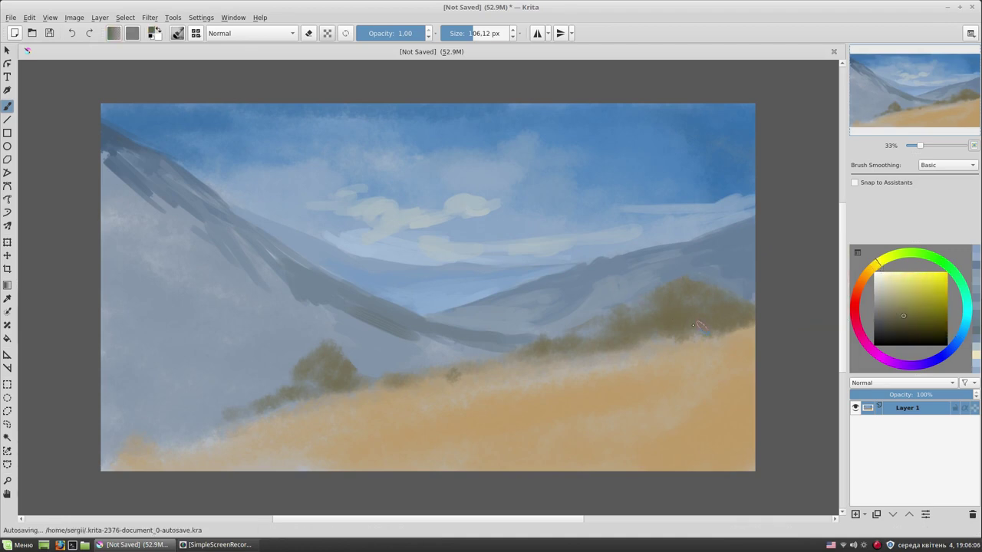
Step: Paint sand and olive strokes along the bottom of the right-hand bushes
{"action": "left_click", "coordinate": [679, 343], "text": "ctrl"}
{"action": "left_click_drag", "start_coordinate": [744, 329], "coordinate": [636, 332]}
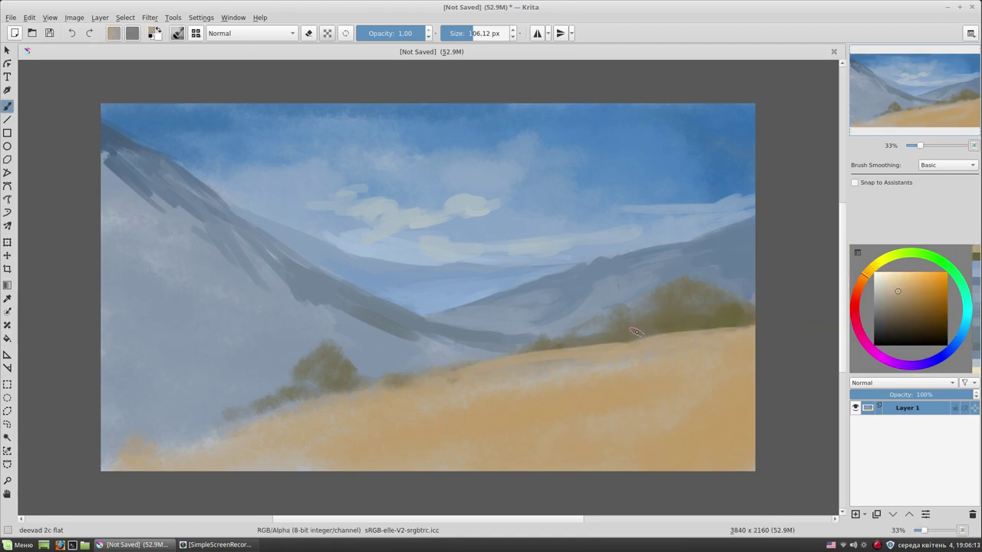
{"action": "left_click", "coordinate": [629, 342], "text": "ctrl"}
{"action": "key", "text": "bracketleft"}
{"action": "key", "text": "bracketleft"}
{"action": "left_click_drag", "start_coordinate": [541, 350], "coordinate": [639, 336]}
{"action": "left_click", "coordinate": [684, 335], "text": "ctrl"}
{"action": "left_click_drag", "start_coordinate": [751, 329], "coordinate": [629, 333]}
{"action": "left_click_drag", "start_coordinate": [706, 320], "coordinate": [618, 330]}
Step: Outline the right bush tops in dark olive and add yellow-green highlights
{"action": "left_click", "coordinate": [720, 342], "text": "ctrl"}
{"action": "left_click_drag", "start_coordinate": [658, 301], "coordinate": [716, 285]}
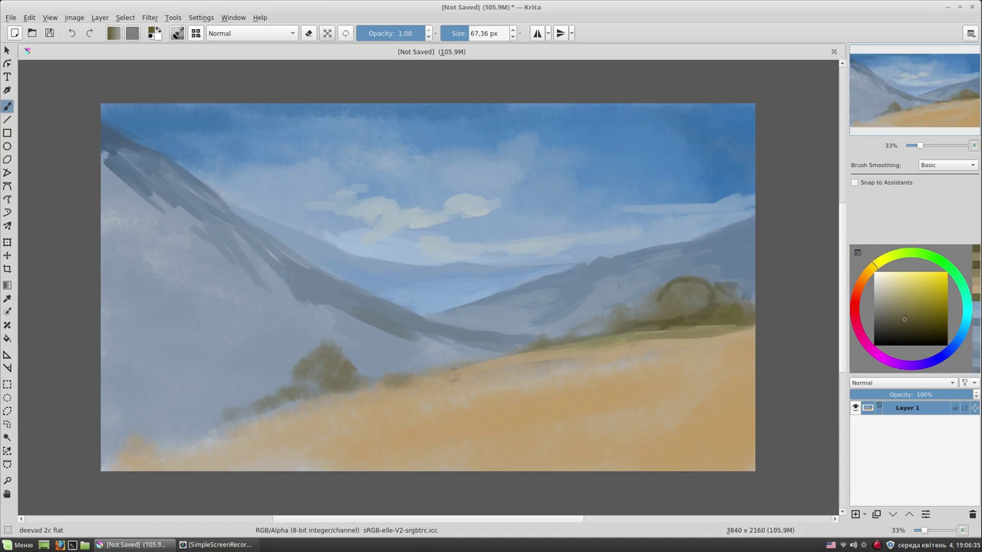
{"action": "left_click", "coordinate": [593, 322], "text": "ctrl"}
{"action": "left_click_drag", "start_coordinate": [664, 300], "coordinate": [690, 283]}
{"action": "left_click_drag", "start_coordinate": [644, 314], "coordinate": [661, 305]}
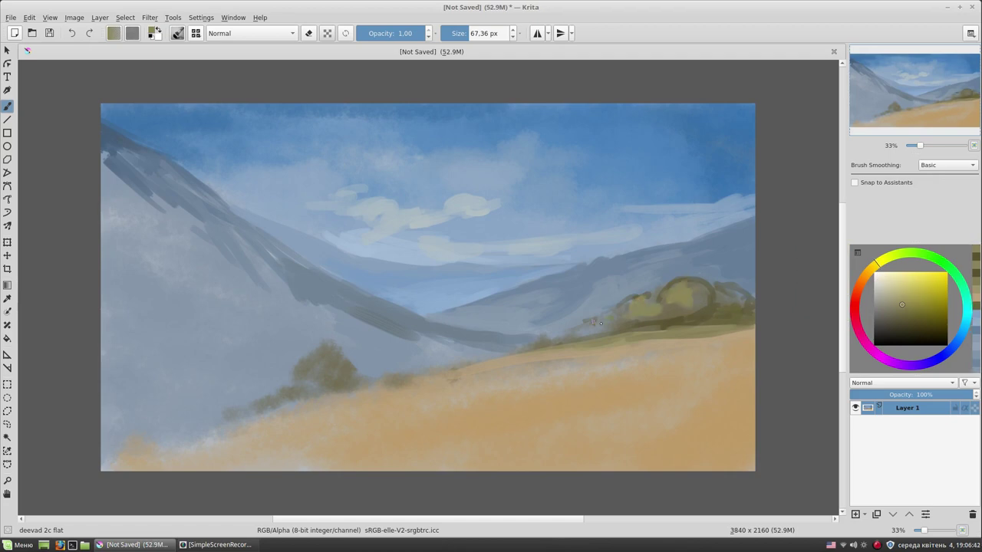
{"action": "mouse_move", "coordinate": [559, 342]}
{"action": "left_mouse_down"}
{"action": "mouse_move", "coordinate": [537, 337]}
{"action": "mouse_move", "coordinate": [606, 331]}
{"action": "mouse_move", "coordinate": [596, 325]}
{"action": "left_mouse_up"}
Step: Paint light blue-grey haze along the hill's left-centre edge
{"action": "left_click", "coordinate": [510, 356], "text": "ctrl"}
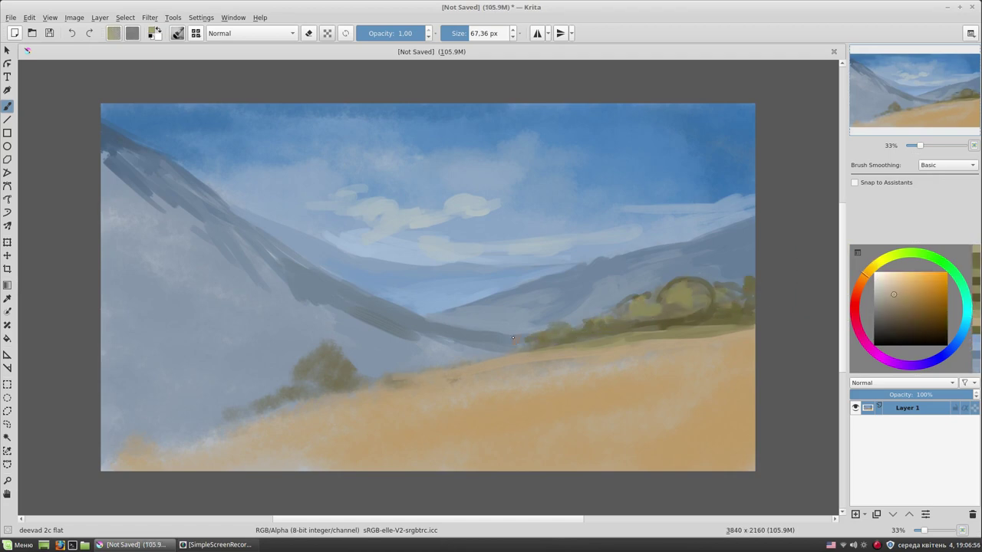
{"action": "left_click", "coordinate": [885, 292]}
{"action": "left_click_drag", "start_coordinate": [392, 368], "coordinate": [479, 353]}
{"action": "left_click_drag", "start_coordinate": [407, 352], "coordinate": [458, 345]}
{"action": "left_click", "coordinate": [616, 335], "text": "ctrl"}
{"action": "left_click_drag", "start_coordinate": [406, 376], "coordinate": [522, 351]}
{"action": "left_click", "coordinate": [460, 349], "text": "ctrl"}
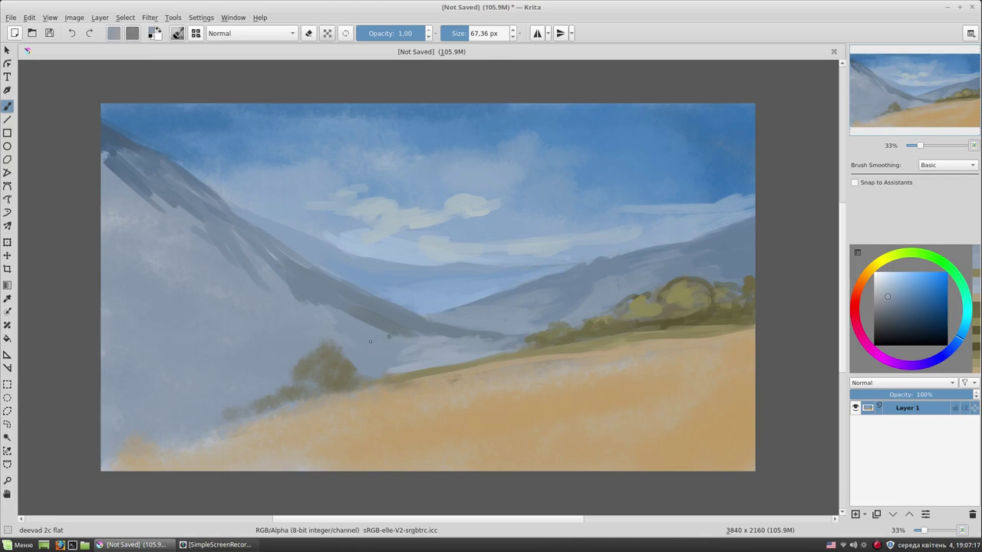
Step: Paint dark vertical strokes on the left mountain
{"action": "left_click", "coordinate": [322, 306], "text": "ctrl"}
{"action": "left_click_drag", "start_coordinate": [269, 265], "coordinate": [292, 330]}
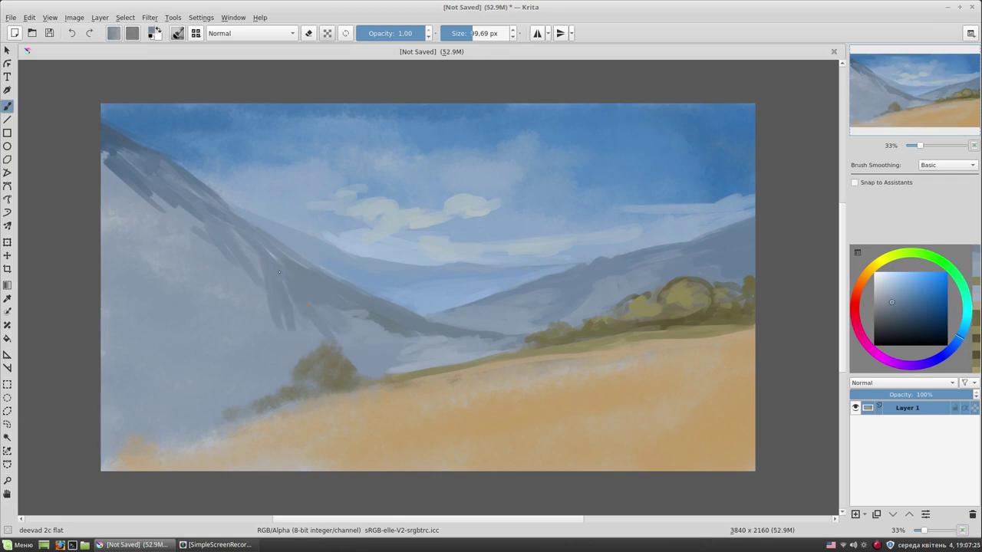
{"action": "key", "text": "bracketleft"}
Step: Paint broad light haze across the right side of the sky
{"action": "left_click", "coordinate": [357, 280], "text": "ctrl"}
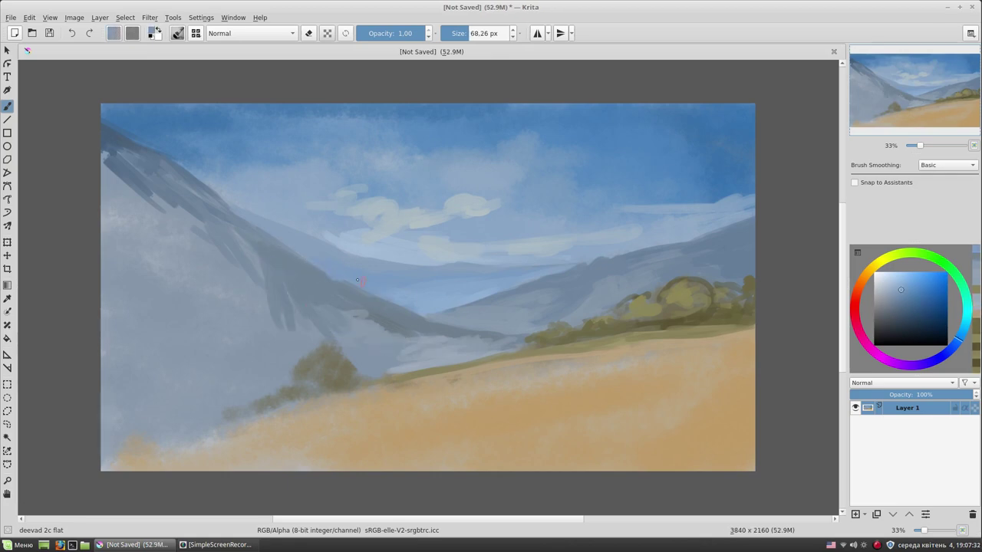
{"action": "left_click", "coordinate": [305, 249], "text": "ctrl"}
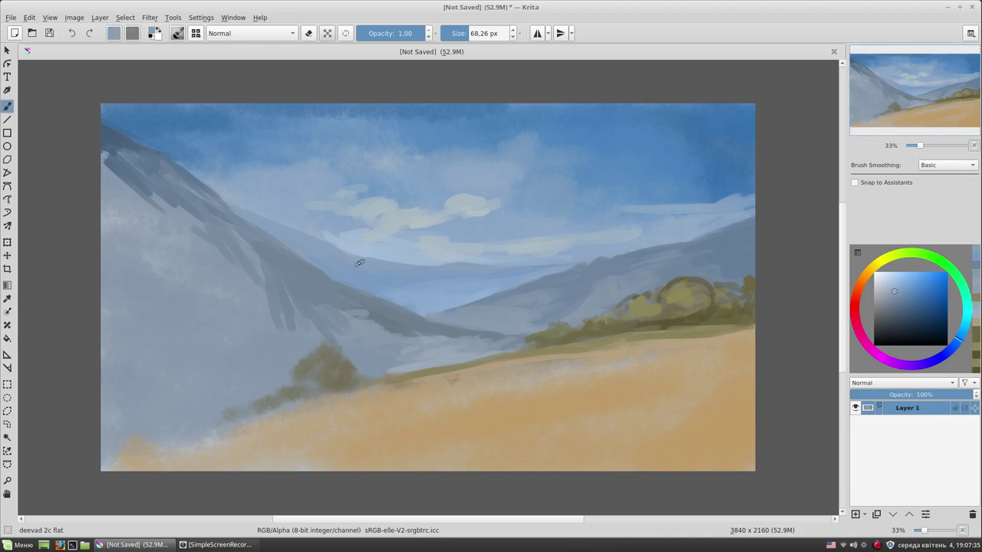
{"action": "left_click", "coordinate": [438, 180], "text": "ctrl"}
{"action": "key", "text": "bracketright"}
{"action": "key", "text": "bracketright"}
{"action": "key", "text": "bracketright"}
{"action": "left_click_drag", "start_coordinate": [449, 198], "coordinate": [581, 172]}
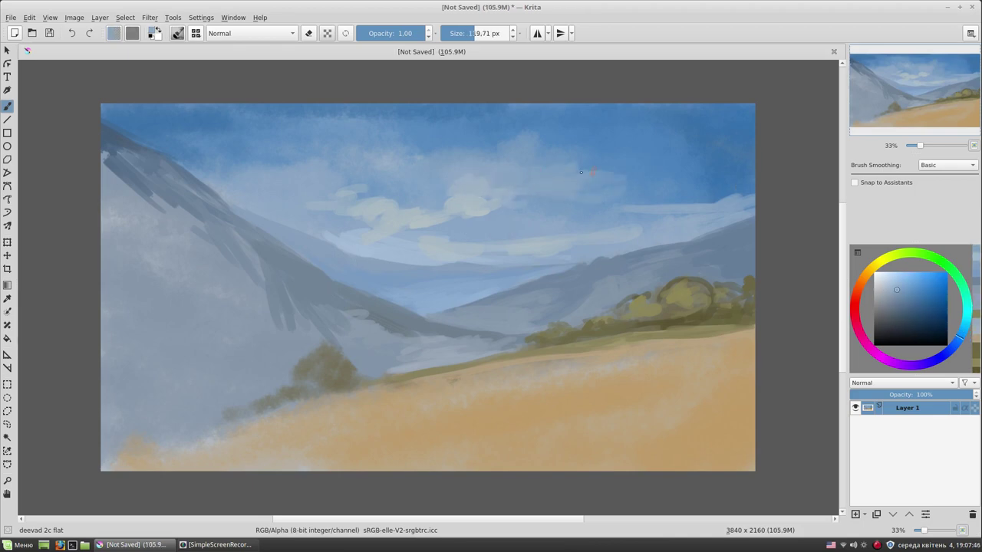
Step: Add light cloud and haze streaks across the right, upper-left and middle sky
{"action": "left_click", "coordinate": [499, 174], "text": "ctrl"}
{"action": "left_click_drag", "start_coordinate": [430, 167], "coordinate": [526, 152]}
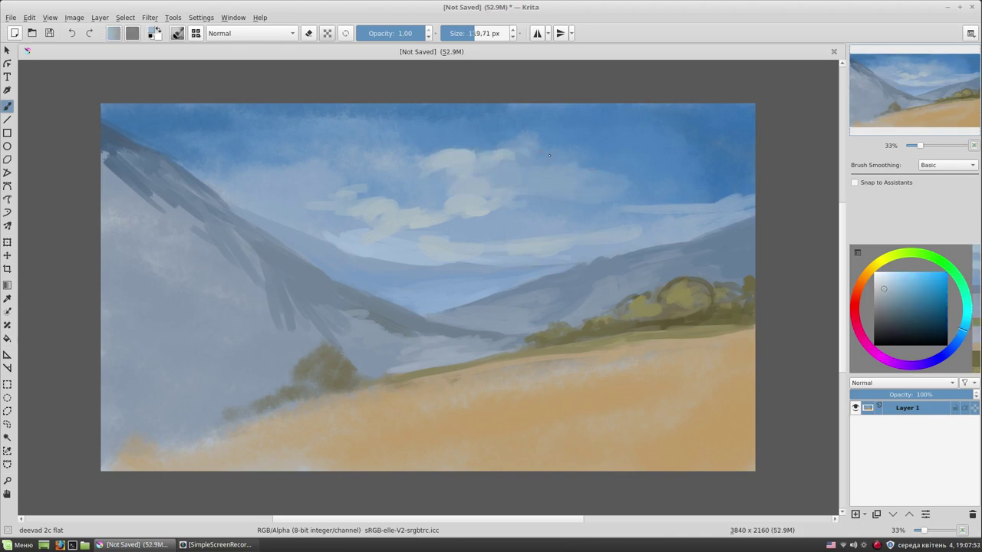
{"action": "left_click", "coordinate": [538, 160], "text": "ctrl"}
{"action": "left_click_drag", "start_coordinate": [613, 221], "coordinate": [756, 196]}
{"action": "left_click", "coordinate": [407, 161], "text": "ctrl"}
{"action": "left_click_drag", "start_coordinate": [395, 159], "coordinate": [257, 154]}
{"action": "left_click_drag", "start_coordinate": [453, 178], "coordinate": [387, 201]}
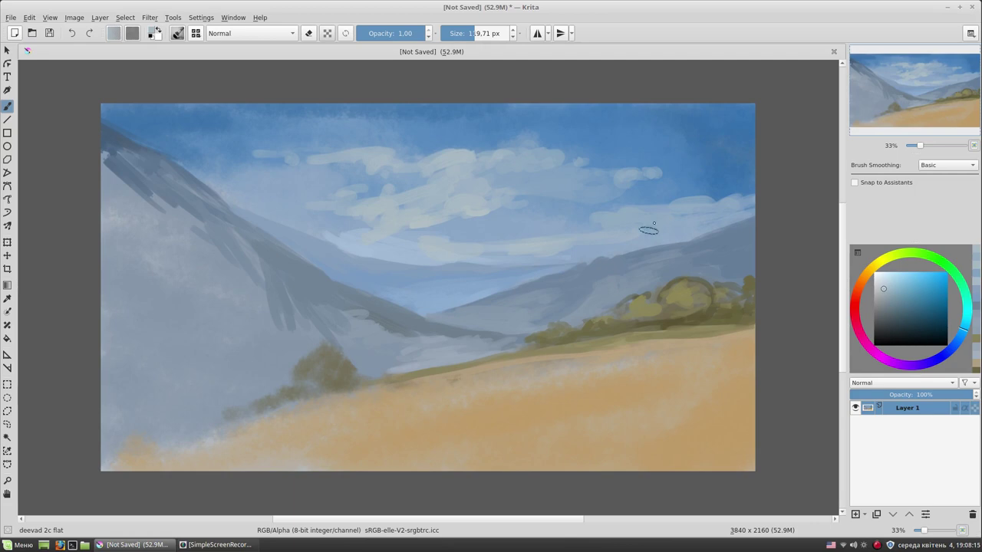
Step: Darken the sky along the top edge with deeper blue
{"action": "left_click", "coordinate": [929, 299]}
{"action": "left_click_drag", "start_coordinate": [629, 111], "coordinate": [755, 108]}
{"action": "mouse_move", "coordinate": [665, 106]}
{"action": "left_mouse_down"}
{"action": "mouse_move", "coordinate": [230, 106]}
{"action": "mouse_move", "coordinate": [379, 107]}
{"action": "left_mouse_up"}
{"action": "left_click_drag", "start_coordinate": [456, 127], "coordinate": [490, 128]}
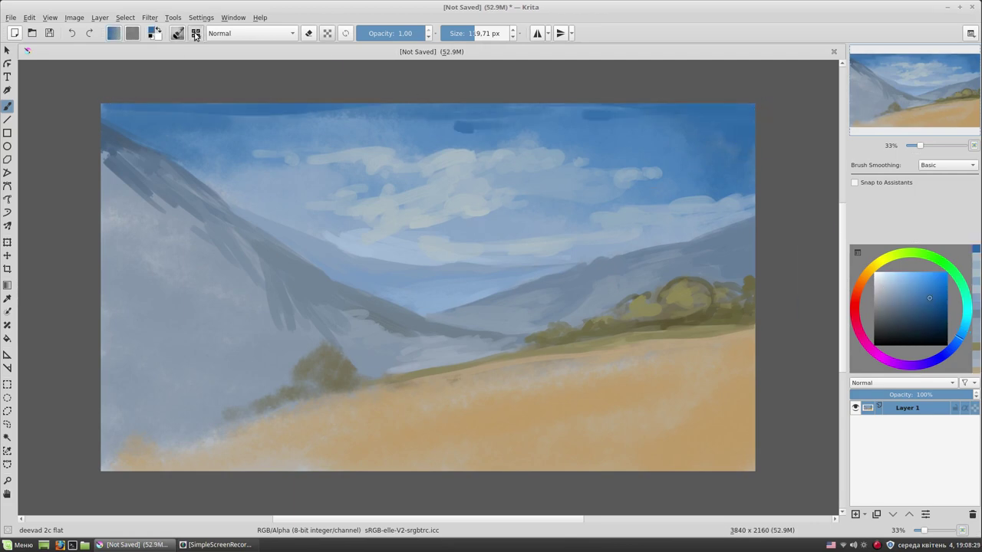
Step: With the Texture Big brush, soften the clouds and upper sky with light blue
{"action": "left_click", "coordinate": [196, 34]}
{"action": "left_click", "coordinate": [253, 92]}
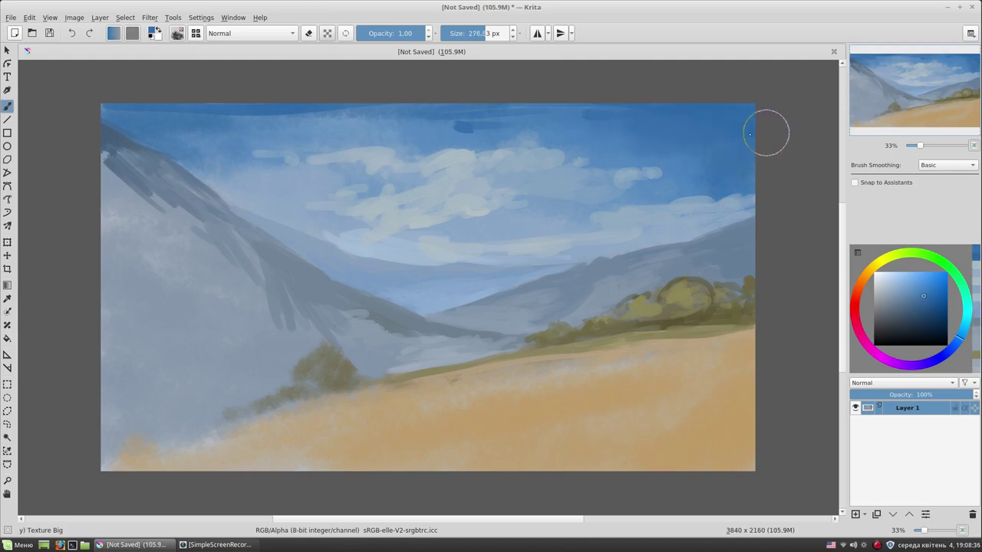
{"action": "left_click", "coordinate": [691, 203], "text": "ctrl"}
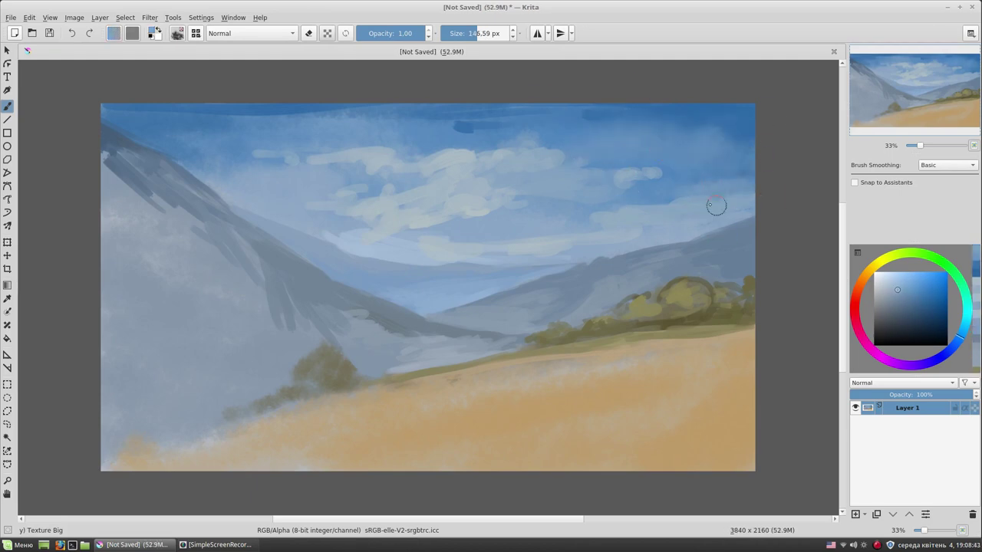
{"action": "left_click_drag", "start_coordinate": [491, 238], "coordinate": [371, 219]}
{"action": "left_click", "coordinate": [376, 176], "text": "ctrl"}
{"action": "mouse_move", "coordinate": [378, 176]}
{"action": "left_mouse_down"}
{"action": "mouse_move", "coordinate": [200, 138]}
{"action": "mouse_move", "coordinate": [468, 115]}
{"action": "left_mouse_up"}
Step: Switch back to deevad 2c flat and add pale yellow glow to the clouds
{"action": "right_click", "coordinate": [494, 205]}
{"action": "left_click", "coordinate": [583, 223]}
{"action": "left_click", "coordinate": [874, 265]}
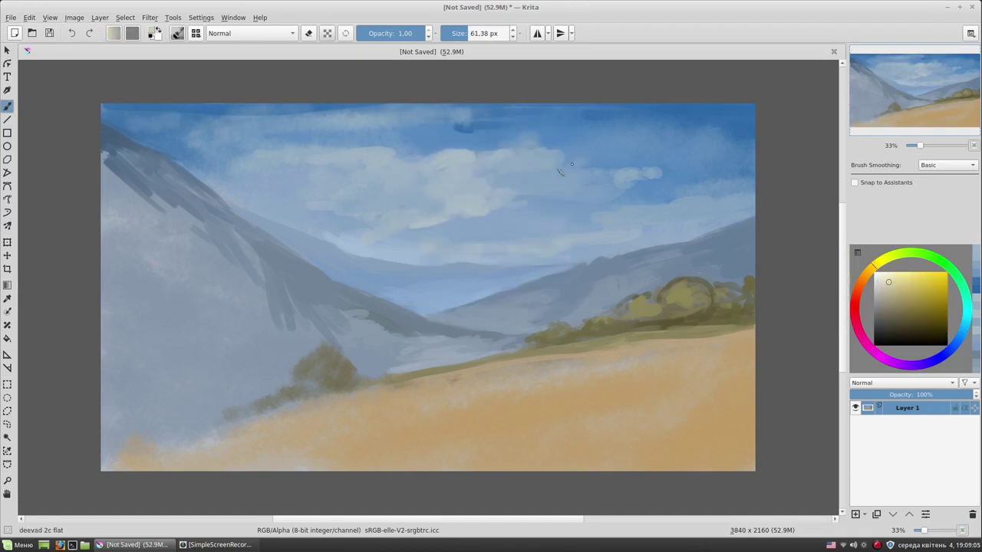
{"action": "mouse_move", "coordinate": [452, 209]}
{"action": "left_mouse_down"}
{"action": "mouse_move", "coordinate": [549, 191]}
{"action": "mouse_move", "coordinate": [512, 171]}
{"action": "left_mouse_up"}
{"action": "left_click", "coordinate": [482, 198], "text": "ctrl"}
{"action": "left_click", "coordinate": [537, 184], "text": "ctrl"}
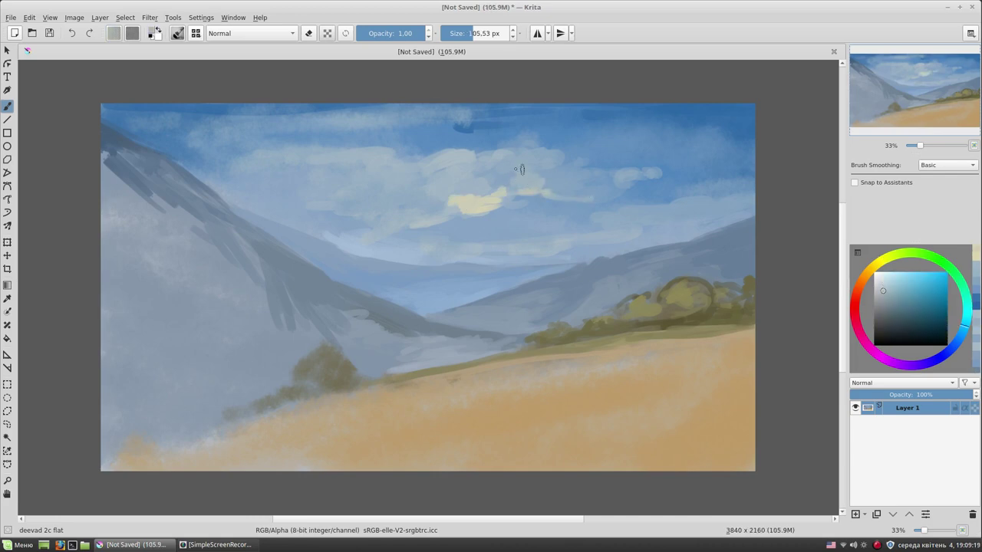
Step: Paint a pale yellow streak near the horizon and dab sky blue over the clouds
{"action": "key", "text": "bracketleft"}
{"action": "left_click", "coordinate": [499, 207], "text": "ctrl"}
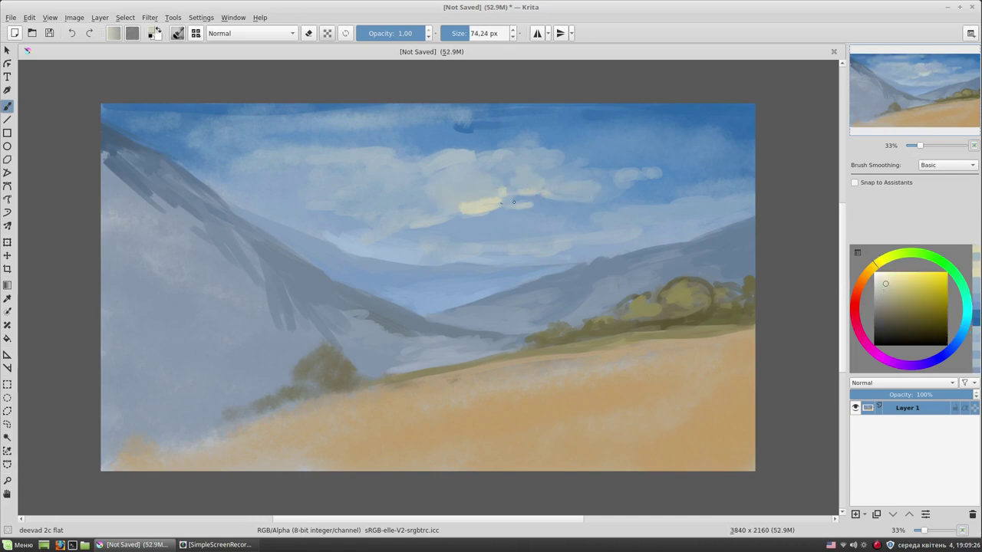
{"action": "left_click", "coordinate": [485, 248], "text": "ctrl"}
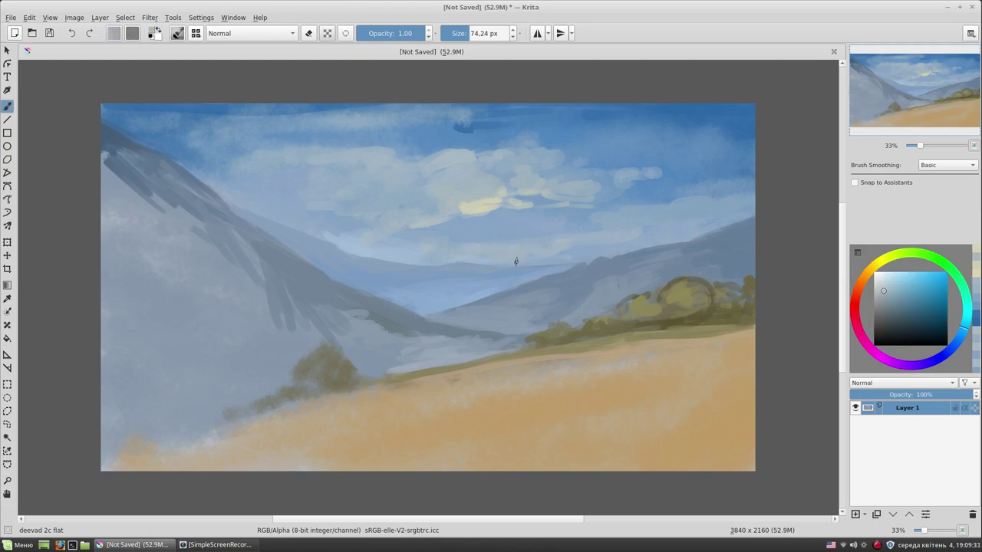
{"action": "left_click_drag", "start_coordinate": [506, 261], "coordinate": [539, 253]}
{"action": "left_click", "coordinate": [553, 245], "text": "ctrl"}
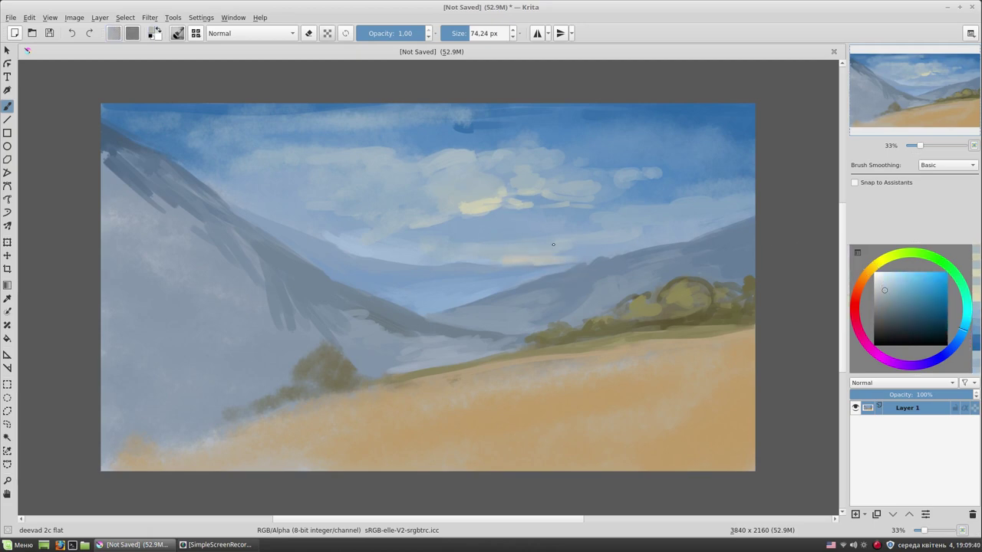
{"action": "left_click_drag", "start_coordinate": [475, 228], "coordinate": [513, 226]}
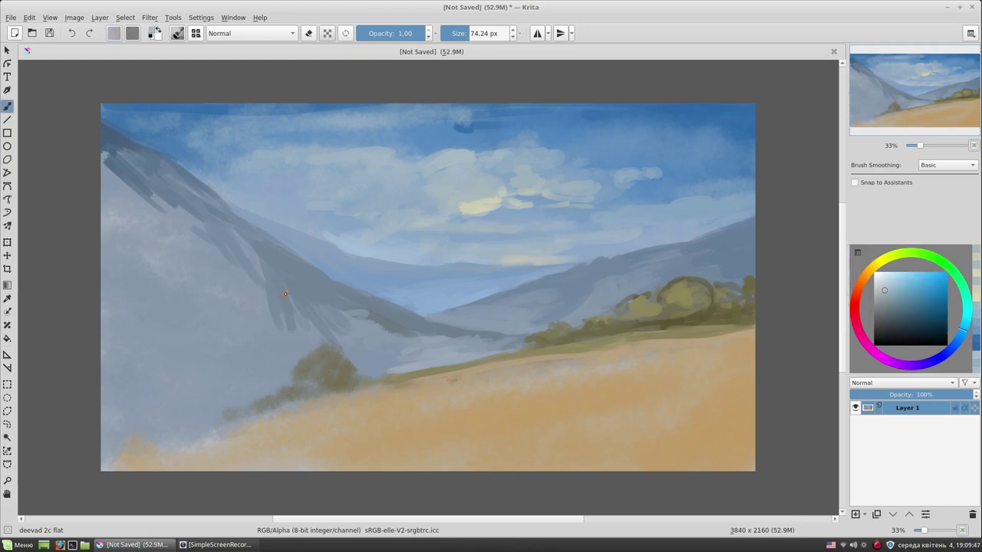
Step: Restroke the left mountain with dark diagonal and lighter blue-grey strokes
{"action": "left_click", "coordinate": [138, 184], "text": "ctrl"}
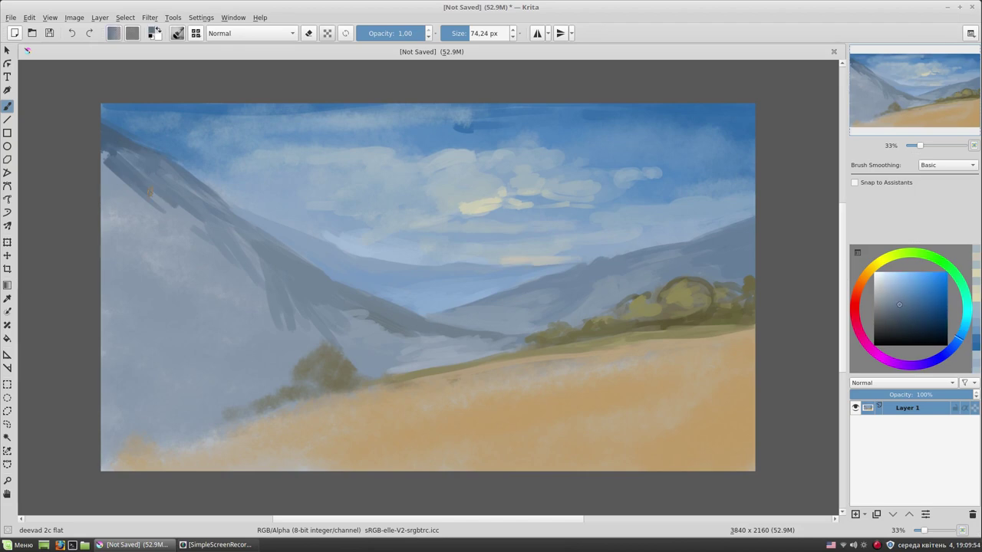
{"action": "left_click_drag", "start_coordinate": [108, 176], "coordinate": [142, 268]}
{"action": "mouse_move", "coordinate": [138, 204]}
{"action": "left_mouse_down"}
{"action": "mouse_move", "coordinate": [165, 257]}
{"action": "mouse_move", "coordinate": [234, 299]}
{"action": "left_mouse_up"}
{"action": "left_click_drag", "start_coordinate": [126, 263], "coordinate": [195, 303]}
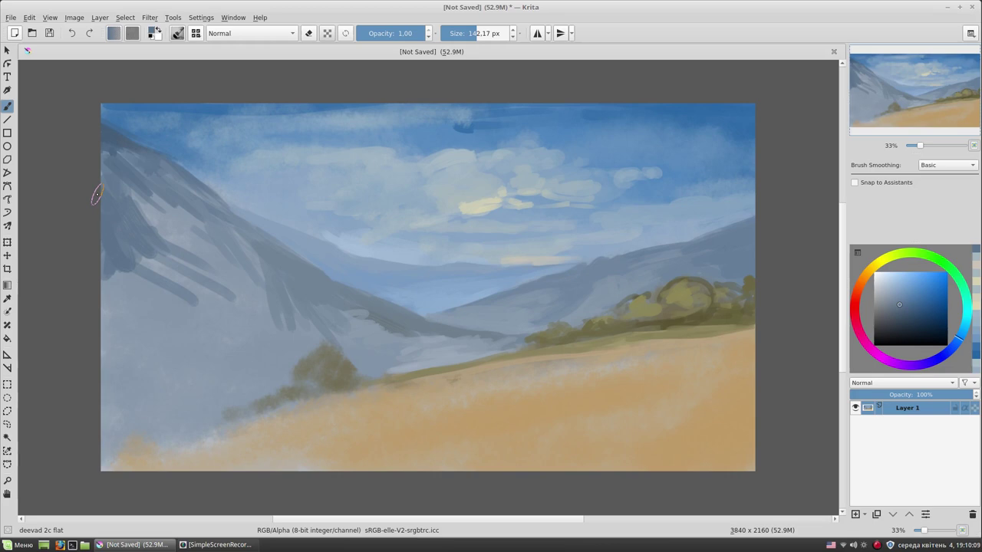
{"action": "left_click", "coordinate": [194, 230], "text": "ctrl"}
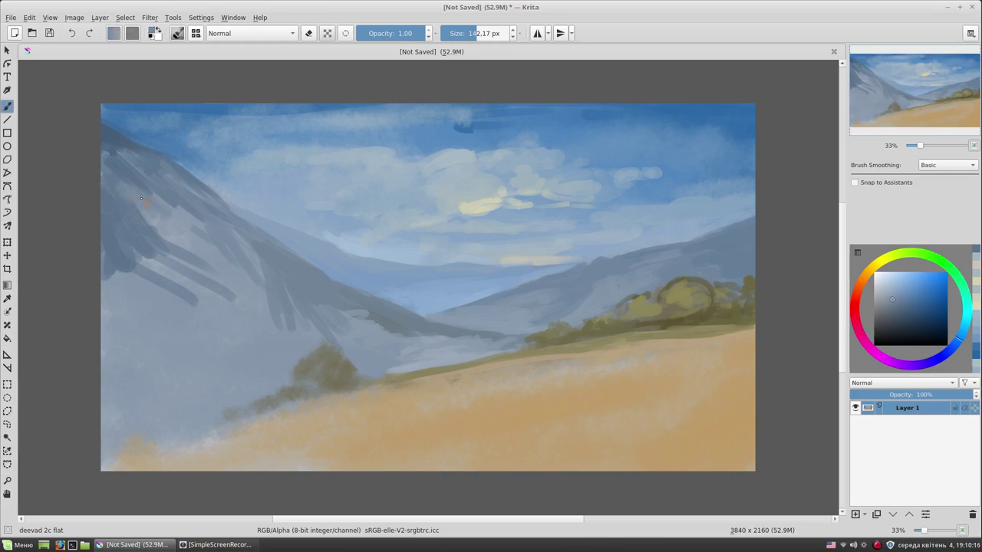
{"action": "left_click_drag", "start_coordinate": [148, 199], "coordinate": [250, 273]}
{"action": "left_click", "coordinate": [188, 191], "text": "ctrl"}
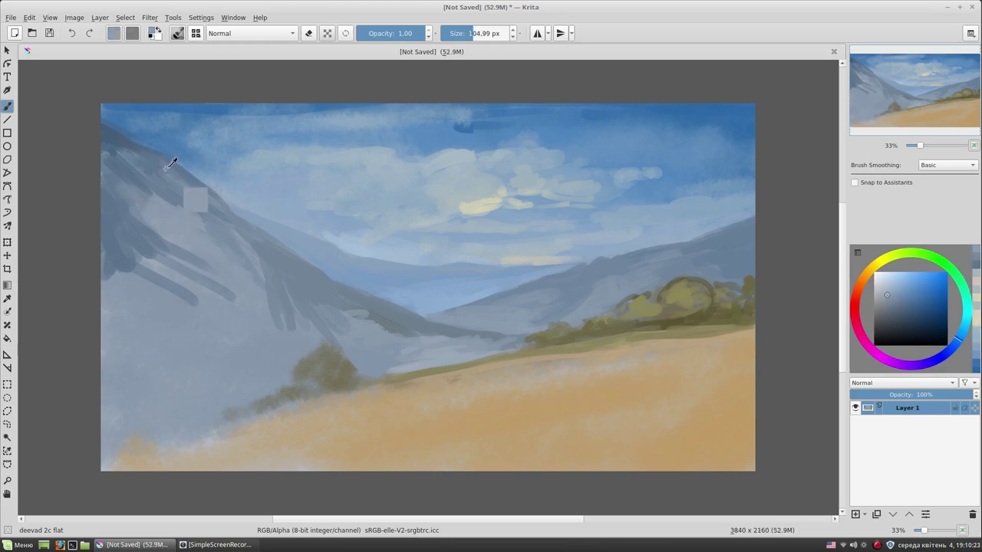
Step: Sample a pale grey-cyan and paint grey-green strokes over the lower-left mountain
{"action": "left_click_drag", "start_coordinate": [307, 197], "coordinate": [347, 201]}
{"action": "left_click", "coordinate": [218, 210], "text": "ctrl"}
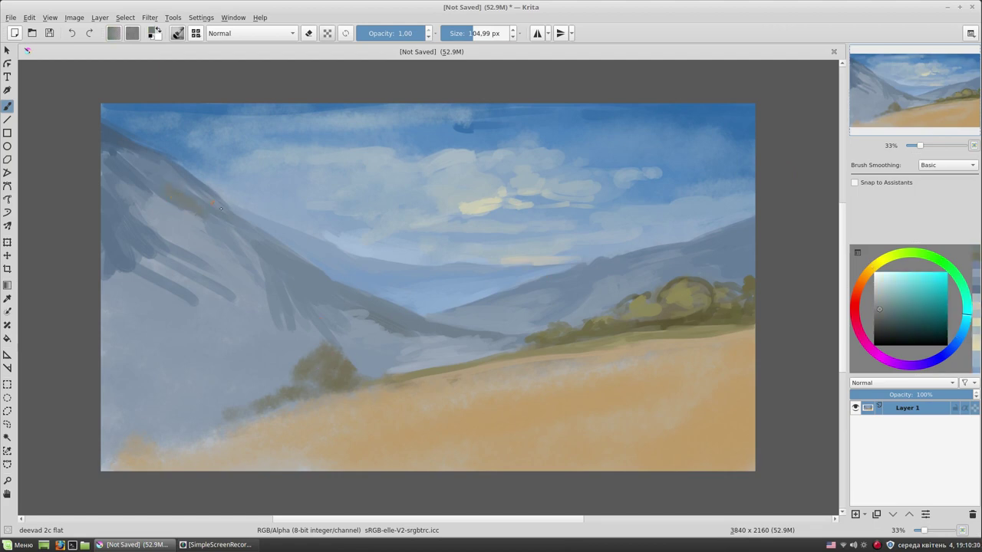
{"action": "left_click_drag", "start_coordinate": [221, 314], "coordinate": [123, 357]}
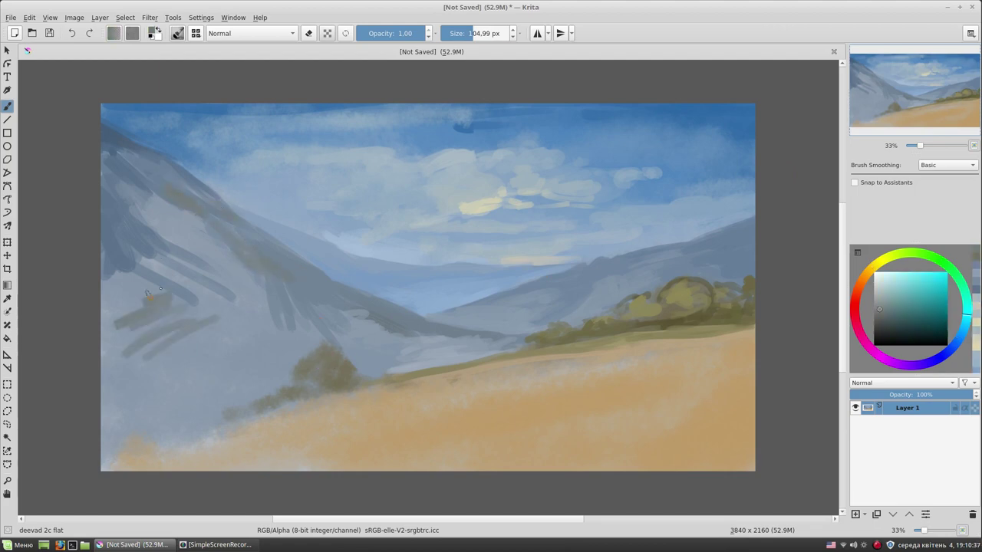
{"action": "left_click_drag", "start_coordinate": [173, 300], "coordinate": [103, 277]}
{"action": "left_click_drag", "start_coordinate": [259, 320], "coordinate": [187, 307]}
{"action": "left_click_drag", "start_coordinate": [173, 322], "coordinate": [112, 325]}
Step: Paint blue-grey strokes across the lower-left foothills
{"action": "left_click", "coordinate": [167, 354], "text": "ctrl"}
{"action": "left_click_drag", "start_coordinate": [184, 337], "coordinate": [103, 380]}
{"action": "mouse_move", "coordinate": [178, 370]}
{"action": "left_mouse_down"}
{"action": "mouse_move", "coordinate": [242, 400]}
{"action": "mouse_move", "coordinate": [115, 459]}
{"action": "left_mouse_up"}
{"action": "left_click_drag", "start_coordinate": [183, 407], "coordinate": [103, 462]}
{"action": "left_click_drag", "start_coordinate": [159, 380], "coordinate": [127, 369]}
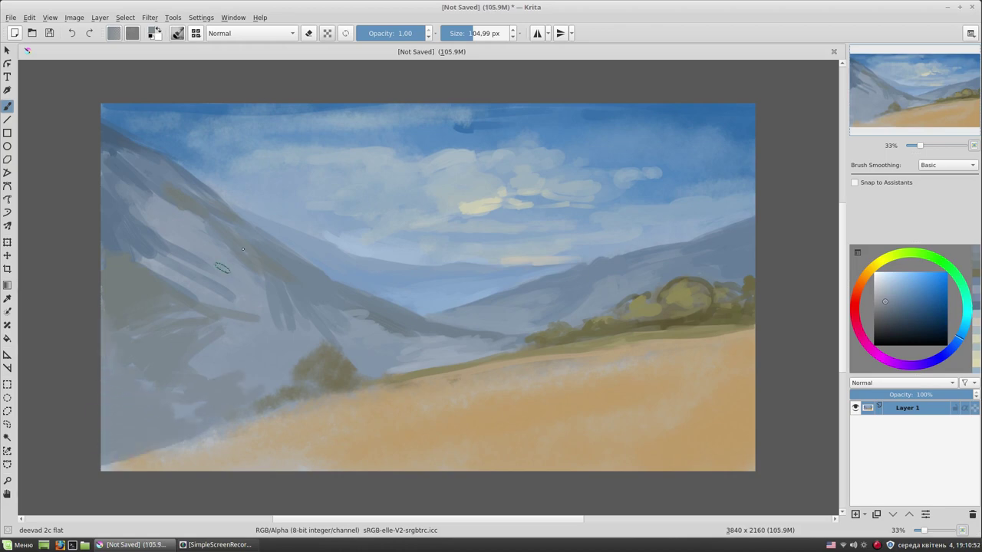
Step: Paint pale warm beige strokes in the foothills and on the slope right of the tree
{"action": "left_click_drag", "start_coordinate": [884, 302], "coordinate": [875, 296]}
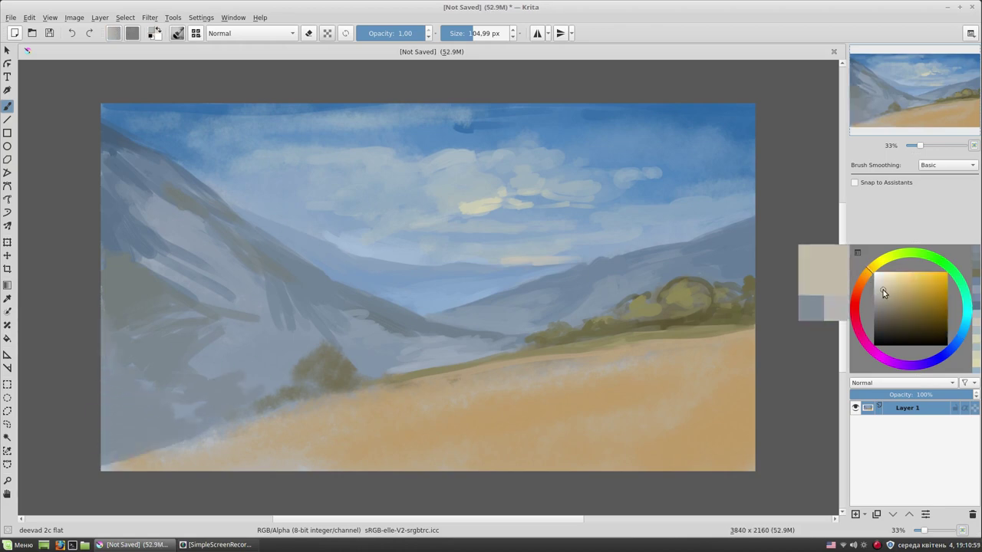
{"action": "left_click_drag", "start_coordinate": [184, 387], "coordinate": [147, 418]}
{"action": "mouse_move", "coordinate": [219, 399]}
{"action": "left_mouse_down"}
{"action": "mouse_move", "coordinate": [158, 421]}
{"action": "mouse_move", "coordinate": [188, 426]}
{"action": "left_mouse_up"}
{"action": "left_click_drag", "start_coordinate": [222, 381], "coordinate": [131, 406]}
{"action": "left_click_drag", "start_coordinate": [165, 406], "coordinate": [119, 440]}
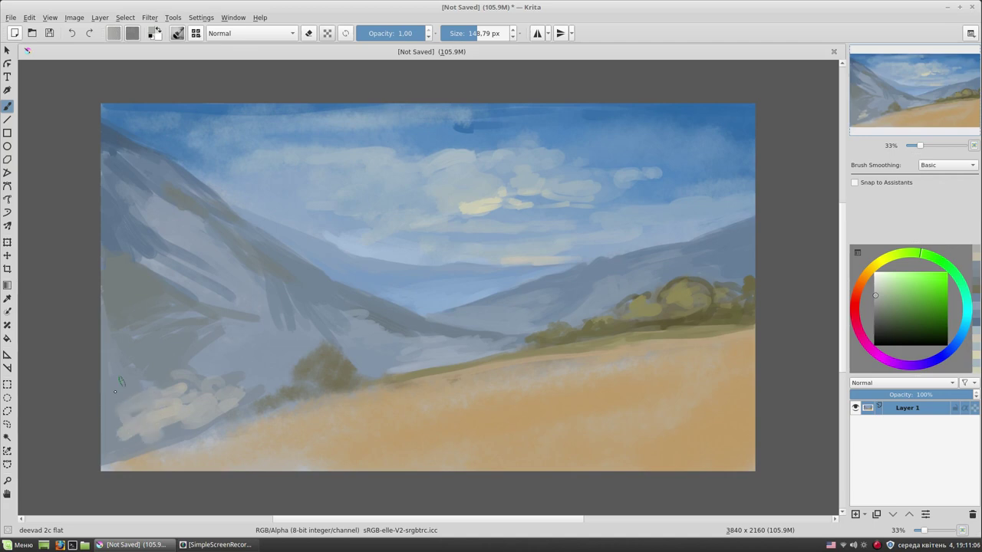
{"action": "left_click_drag", "start_coordinate": [244, 375], "coordinate": [111, 397]}
{"action": "left_click_drag", "start_coordinate": [207, 352], "coordinate": [146, 385]}
{"action": "left_click_drag", "start_coordinate": [361, 355], "coordinate": [408, 348]}
Step: Paint a thick dark olive edge along the lower-left hill toward the tree
{"action": "left_click", "coordinate": [362, 373], "text": "ctrl"}
{"action": "mouse_move", "coordinate": [108, 465]}
{"action": "left_mouse_down"}
{"action": "mouse_move", "coordinate": [269, 410]}
{"action": "mouse_move", "coordinate": [369, 391]}
{"action": "left_mouse_up"}
{"action": "left_click_drag", "start_coordinate": [146, 468], "coordinate": [265, 418]}
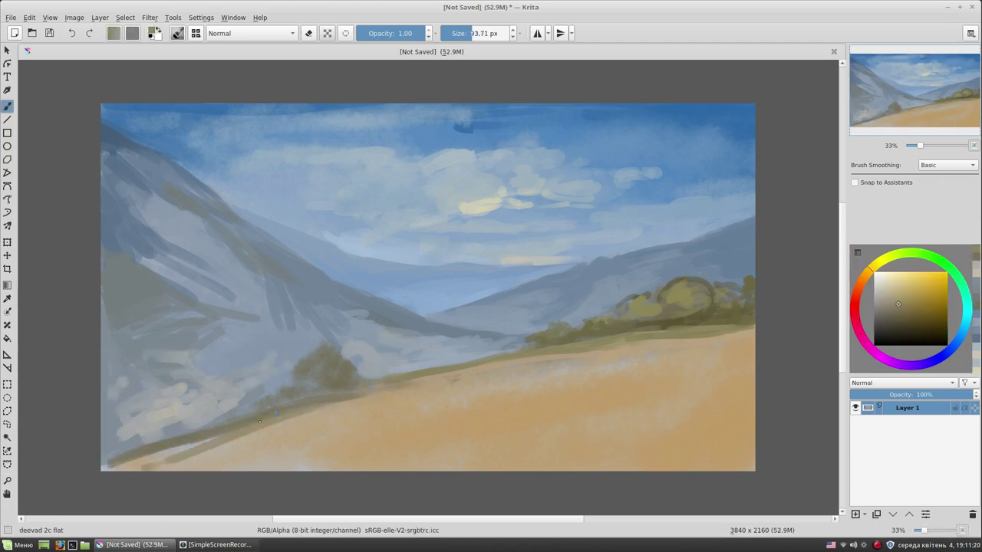
{"action": "left_click_drag", "start_coordinate": [115, 464], "coordinate": [376, 390]}
Step: Add a sandy tan streak on the golden ground and olive-tan along the lower-left ground
{"action": "left_click", "coordinate": [250, 466], "text": "ctrl"}
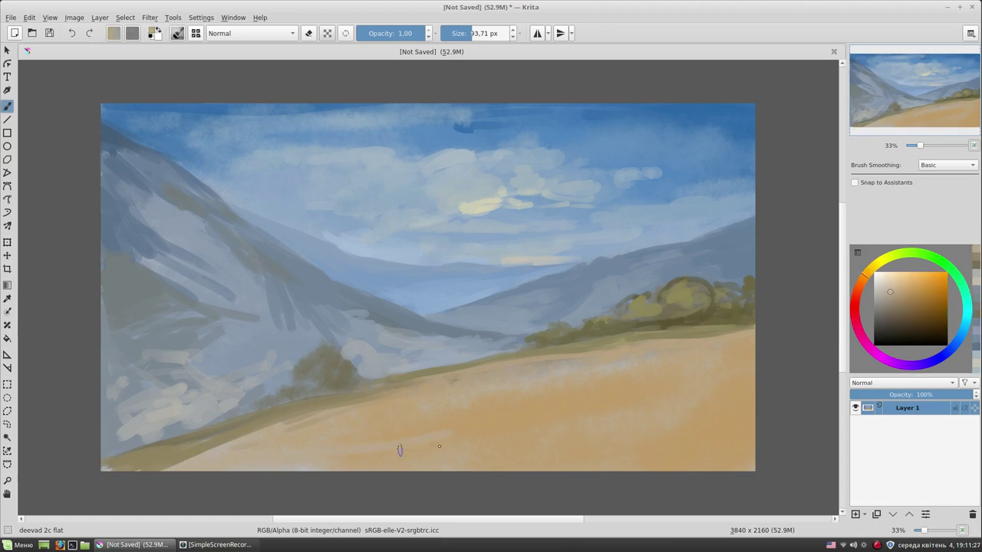
{"action": "left_click_drag", "start_coordinate": [554, 414], "coordinate": [627, 396]}
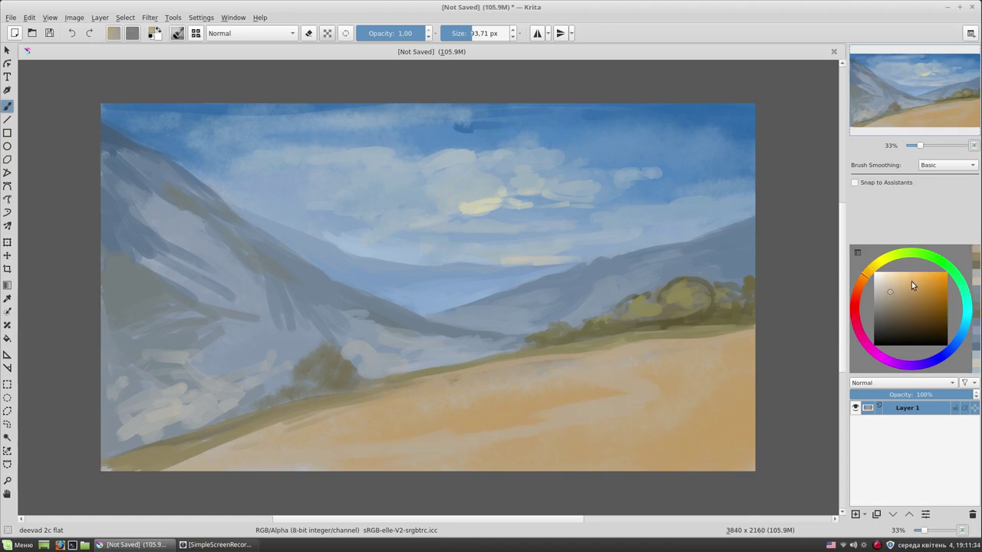
{"action": "left_click", "coordinate": [175, 440], "text": "ctrl"}
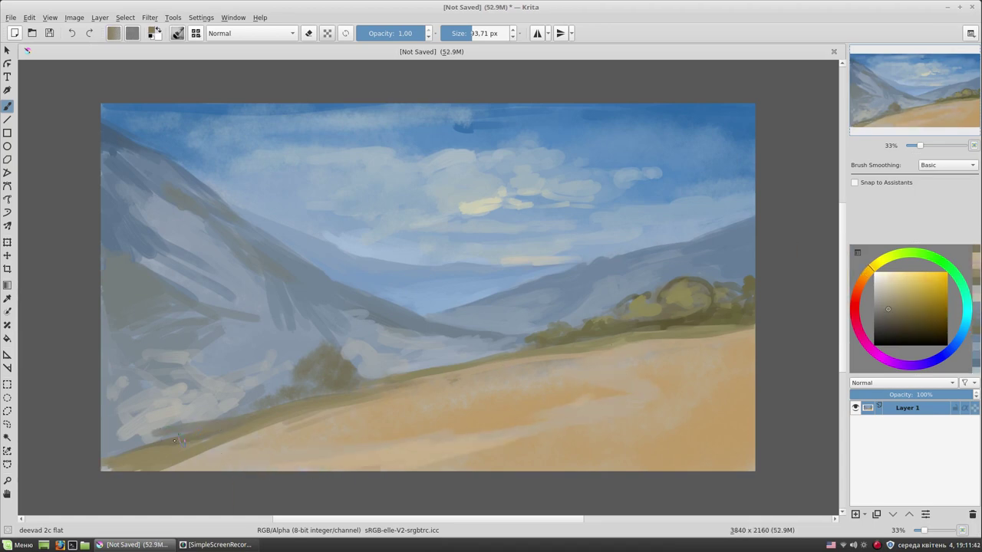
{"action": "left_click_drag", "start_coordinate": [175, 440], "coordinate": [115, 464]}
Step: Add a light tan ground streak and darken the ground around the tree base with olive
{"action": "left_click", "coordinate": [271, 434], "text": "ctrl"}
{"action": "left_click_drag", "start_coordinate": [408, 411], "coordinate": [443, 392]}
{"action": "left_click", "coordinate": [312, 401], "text": "ctrl"}
{"action": "mouse_move", "coordinate": [316, 363]}
{"action": "left_mouse_down"}
{"action": "mouse_move", "coordinate": [338, 379]}
{"action": "mouse_move", "coordinate": [253, 411]}
{"action": "left_mouse_up"}
{"action": "left_click", "coordinate": [177, 33]}
Step: Paint hazy light blue-grey mist over the lower-left hillside with the Texture Big brush
{"action": "left_click", "coordinate": [337, 203]}
{"action": "left_click", "coordinate": [201, 376], "text": "ctrl"}
{"action": "left_click", "coordinate": [183, 358], "text": "ctrl"}
{"action": "left_click_drag", "start_coordinate": [191, 376], "coordinate": [379, 354]}
{"action": "left_click", "coordinate": [225, 396], "text": "ctrl"}
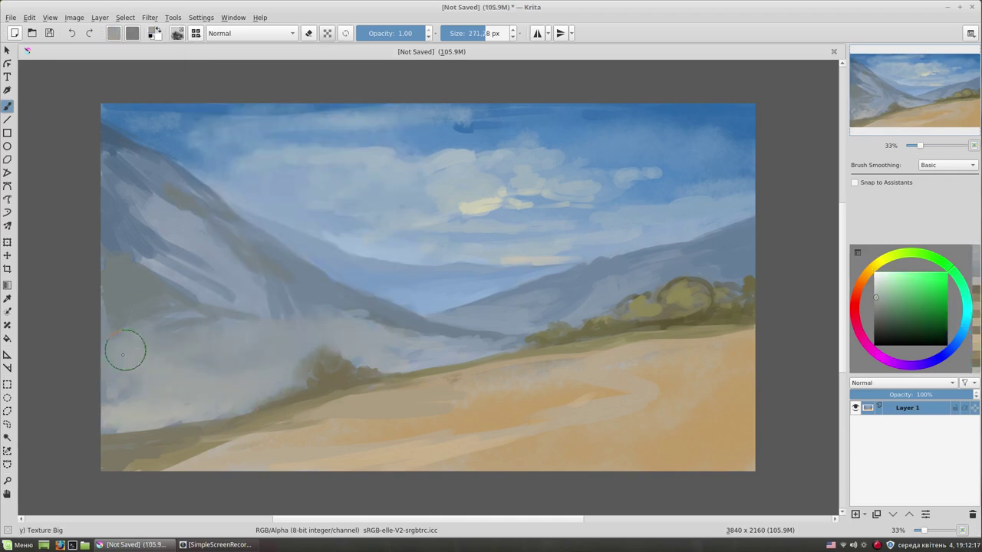
{"action": "left_click", "coordinate": [346, 323], "text": "ctrl"}
{"action": "key", "text": "["}
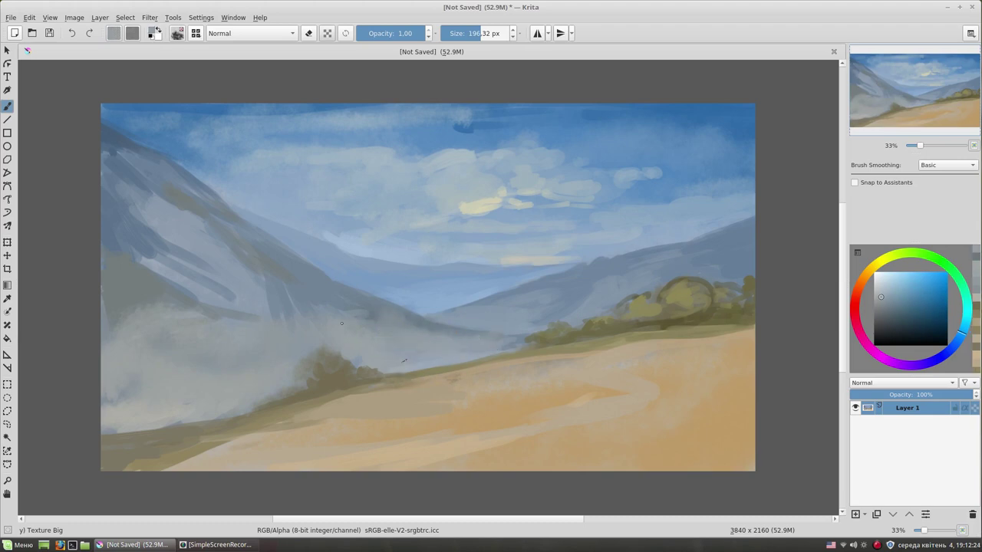
Step: Paint dark olive bushes along the lower-left ground line with the deevad 2c flat brush
{"action": "right_click", "coordinate": [414, 300]}
{"action": "left_click", "coordinate": [330, 292]}
{"action": "left_click", "coordinate": [188, 417], "text": "ctrl"}
{"action": "left_click_drag", "start_coordinate": [188, 416], "coordinate": [104, 431]}
{"action": "left_click_drag", "start_coordinate": [888, 310], "coordinate": [894, 323]}
{"action": "mouse_move", "coordinate": [175, 426]}
{"action": "left_mouse_down"}
{"action": "mouse_move", "coordinate": [108, 435]}
{"action": "mouse_move", "coordinate": [248, 415]}
{"action": "left_mouse_up"}
Step: Lay light tan and tan-brown strokes across the lower ground
{"action": "left_click", "coordinate": [318, 412], "text": "ctrl"}
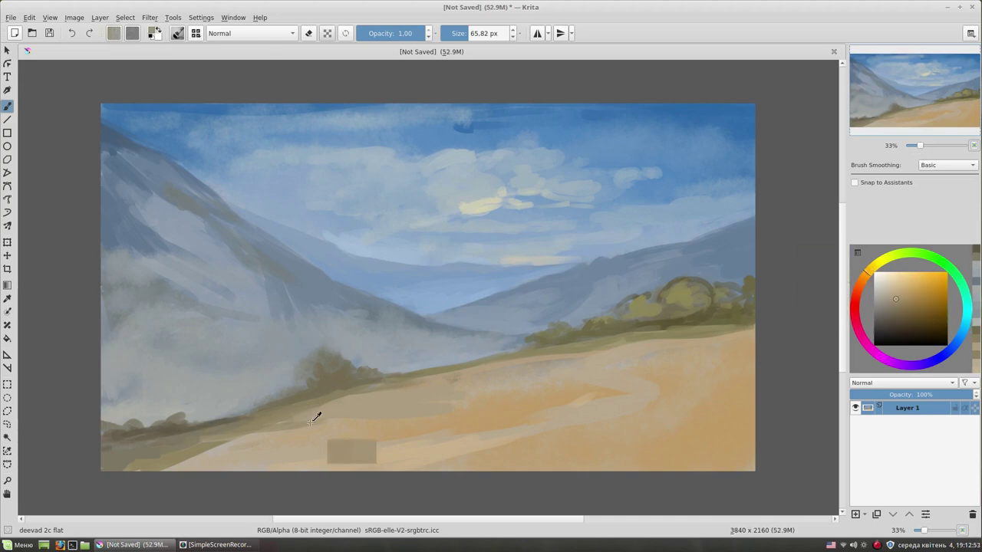
{"action": "left_click_drag", "start_coordinate": [460, 426], "coordinate": [595, 398]}
{"action": "left_click_drag", "start_coordinate": [485, 417], "coordinate": [237, 444]}
{"action": "left_click", "coordinate": [345, 426], "text": "ctrl"}
{"action": "left_click_drag", "start_coordinate": [376, 418], "coordinate": [231, 440]}
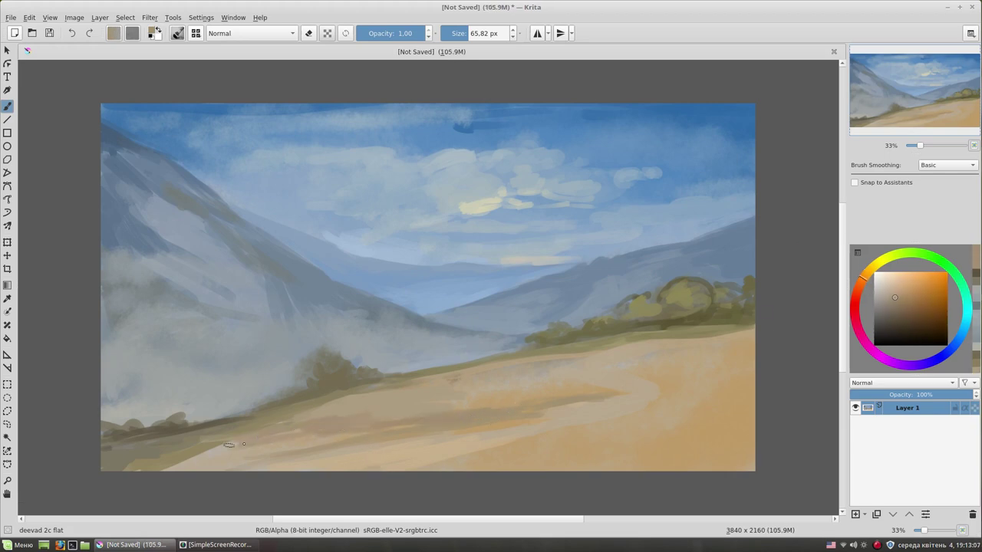
{"action": "left_click", "coordinate": [897, 283]}
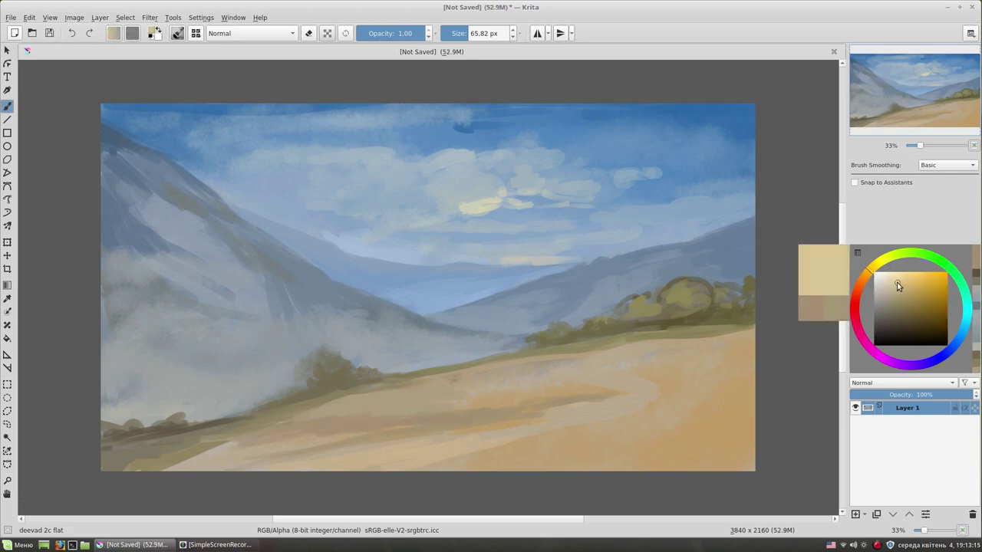
Step: Paint light cream strokes across the central ground and bottom of the hillside
{"action": "mouse_move", "coordinate": [498, 387]}
{"action": "left_mouse_down"}
{"action": "mouse_move", "coordinate": [326, 410]}
{"action": "mouse_move", "coordinate": [412, 391]}
{"action": "left_mouse_up"}
{"action": "left_click", "coordinate": [899, 279]}
{"action": "mouse_move", "coordinate": [544, 378]}
{"action": "left_mouse_down"}
{"action": "mouse_move", "coordinate": [433, 405]}
{"action": "mouse_move", "coordinate": [454, 408]}
{"action": "left_mouse_up"}
{"action": "left_click_drag", "start_coordinate": [308, 441], "coordinate": [169, 467]}
{"action": "left_click_drag", "start_coordinate": [441, 435], "coordinate": [172, 465]}
{"action": "left_click_drag", "start_coordinate": [348, 445], "coordinate": [197, 462]}
{"action": "left_click_drag", "start_coordinate": [446, 441], "coordinate": [222, 469]}
Step: Add cream strokes to the middle, right and lower-right ground with a ~63 px brush
{"action": "left_click_drag", "start_coordinate": [552, 405], "coordinate": [468, 424]}
{"action": "left_click_drag", "start_coordinate": [525, 393], "coordinate": [460, 400]}
{"action": "left_click_drag", "start_coordinate": [540, 341], "coordinate": [552, 341]}
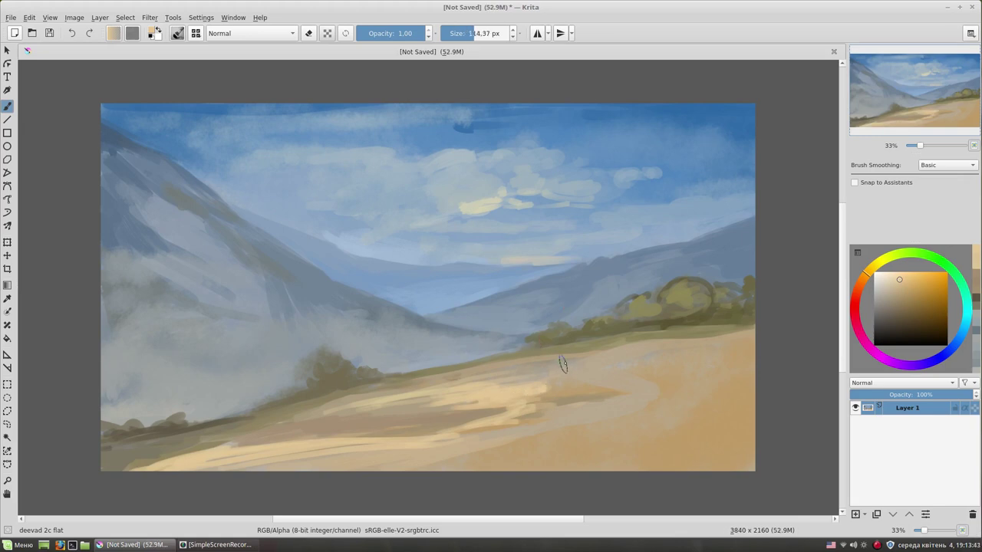
{"action": "mouse_move", "coordinate": [753, 337]}
{"action": "left_mouse_down"}
{"action": "mouse_move", "coordinate": [661, 359]}
{"action": "mouse_move", "coordinate": [667, 370]}
{"action": "left_mouse_up"}
{"action": "left_click_drag", "start_coordinate": [668, 369], "coordinate": [748, 375]}
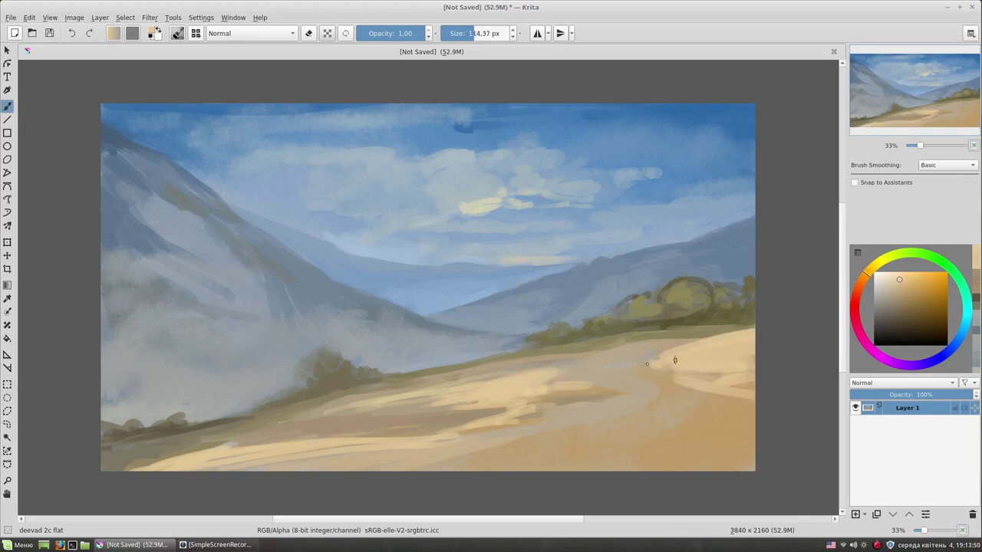
{"action": "left_click_drag", "start_coordinate": [752, 426], "coordinate": [636, 460]}
{"action": "left_click_drag", "start_coordinate": [748, 449], "coordinate": [613, 469]}
{"action": "left_click_drag", "start_coordinate": [745, 425], "coordinate": [552, 465]}
{"action": "key", "text": "["}
{"action": "key", "text": "["}
{"action": "left_click_drag", "start_coordinate": [684, 460], "coordinate": [470, 461]}
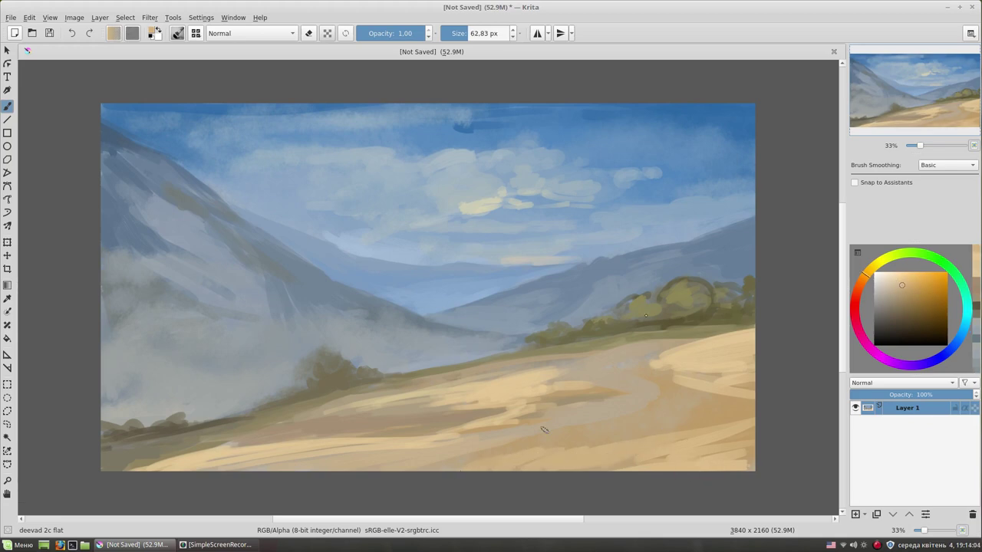
Step: Paint dark olive bushes along the ridge using a colour sampled from the bushes
{"action": "left_click", "coordinate": [576, 357], "text": "ctrl"}
{"action": "left_click_drag", "start_coordinate": [343, 384], "coordinate": [445, 372]}
{"action": "mouse_move", "coordinate": [380, 376]}
{"action": "left_mouse_down"}
{"action": "mouse_move", "coordinate": [437, 362]}
{"action": "mouse_move", "coordinate": [390, 363]}
{"action": "left_mouse_up"}
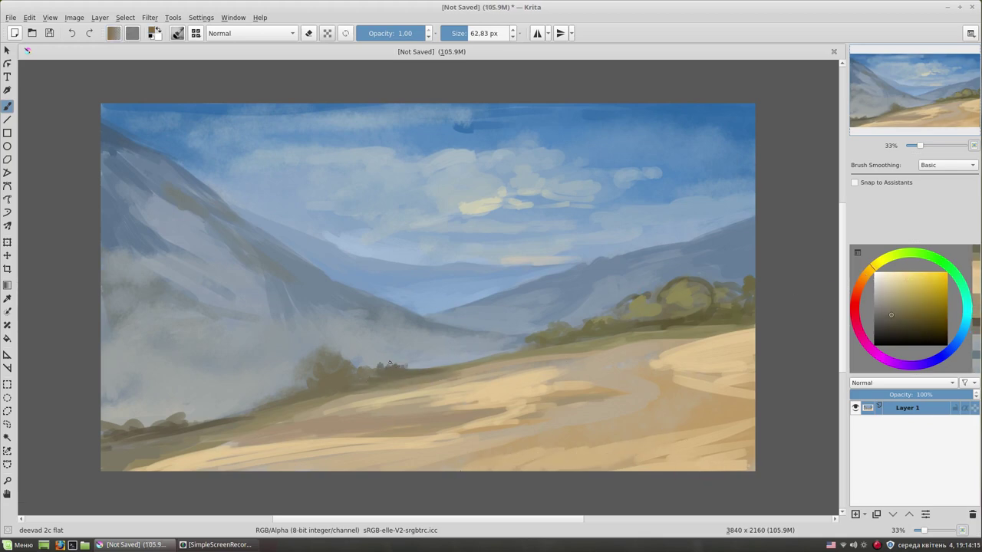
Step: Paint short darker blue-grey mist strokes on the left mountain with a ~76 px brush
{"action": "left_click", "coordinate": [560, 234], "text": "ctrl"}
{"action": "key", "text": "bracketright"}
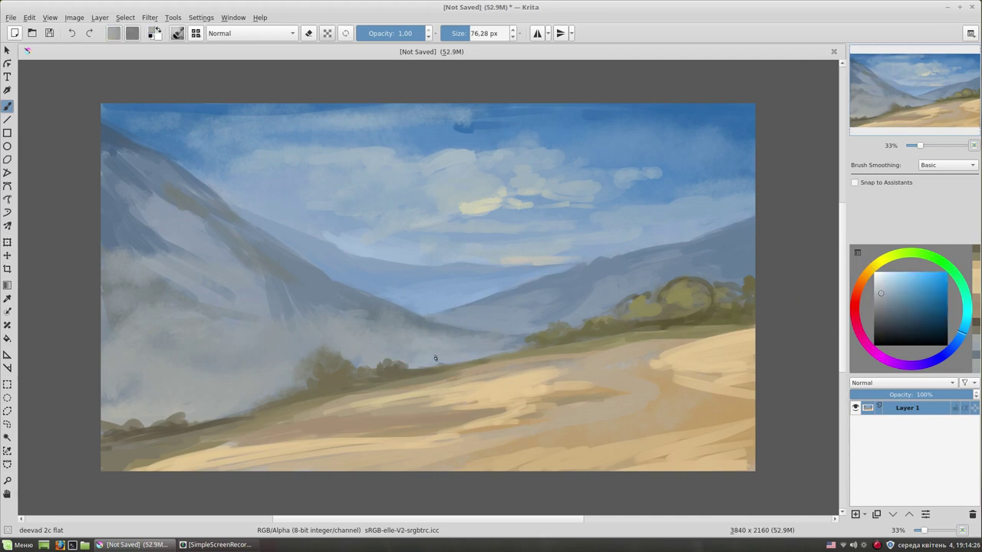
{"action": "left_click", "coordinate": [518, 346], "text": "ctrl"}
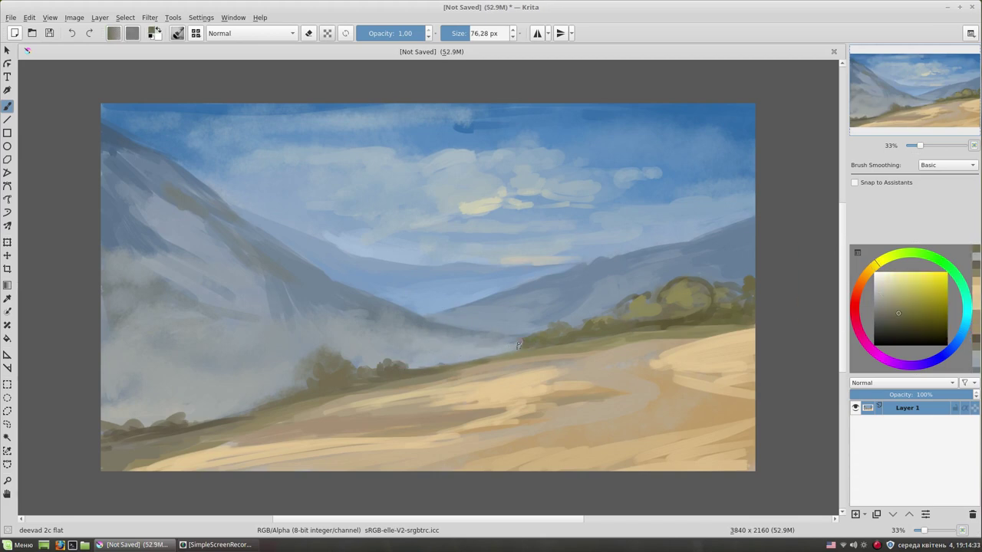
{"action": "left_click", "coordinate": [249, 292], "text": "ctrl"}
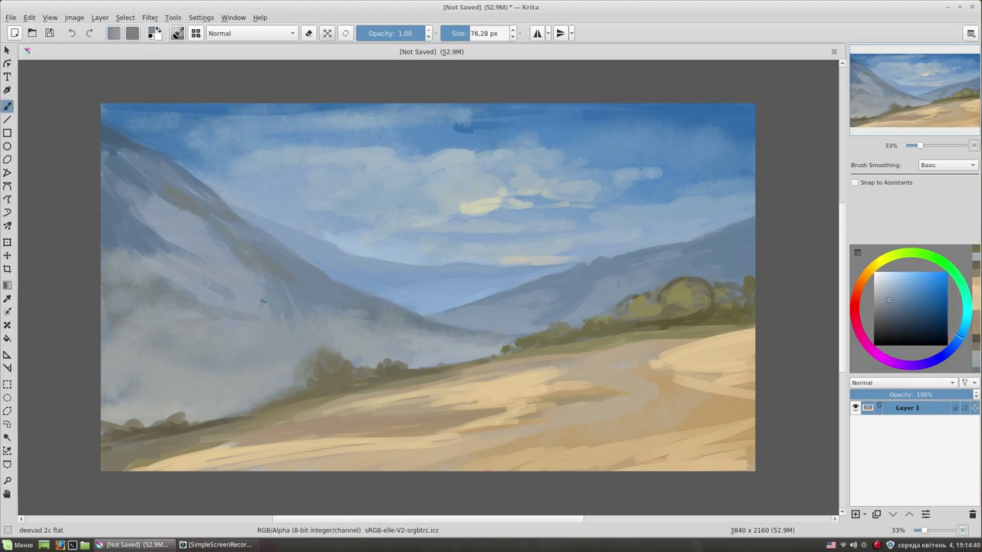
{"action": "left_click", "coordinate": [281, 282], "text": "ctrl"}
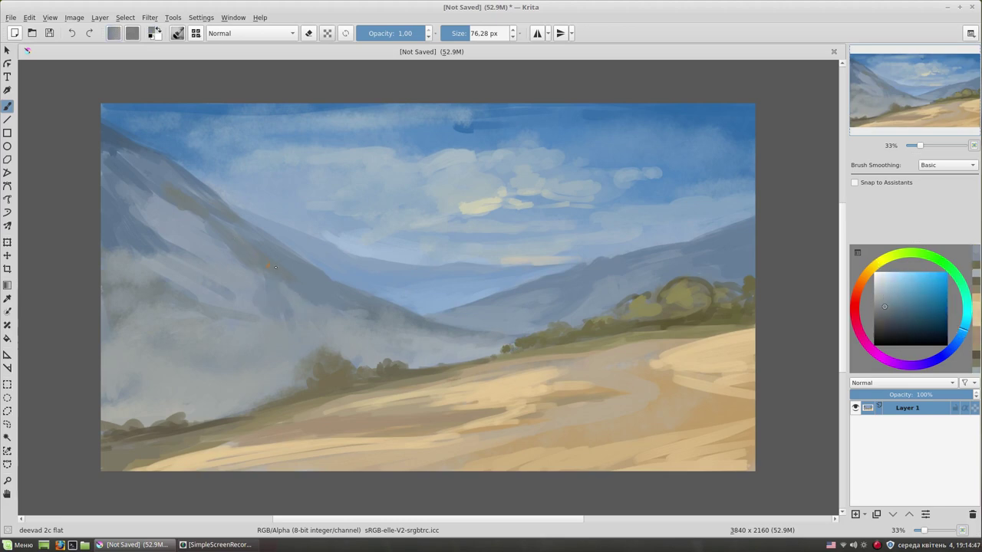
{"action": "left_click", "coordinate": [175, 261], "text": "ctrl"}
{"action": "left_click_drag", "start_coordinate": [184, 273], "coordinate": [226, 283]}
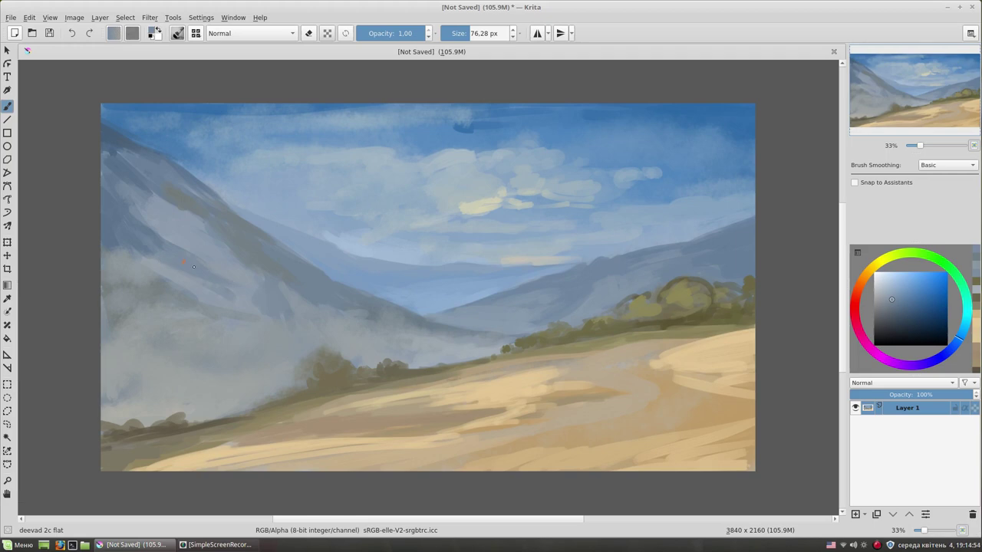
Step: Choose a lighter mist blue and resize the brush to about 100 then 74 px
{"action": "left_click", "coordinate": [892, 312]}
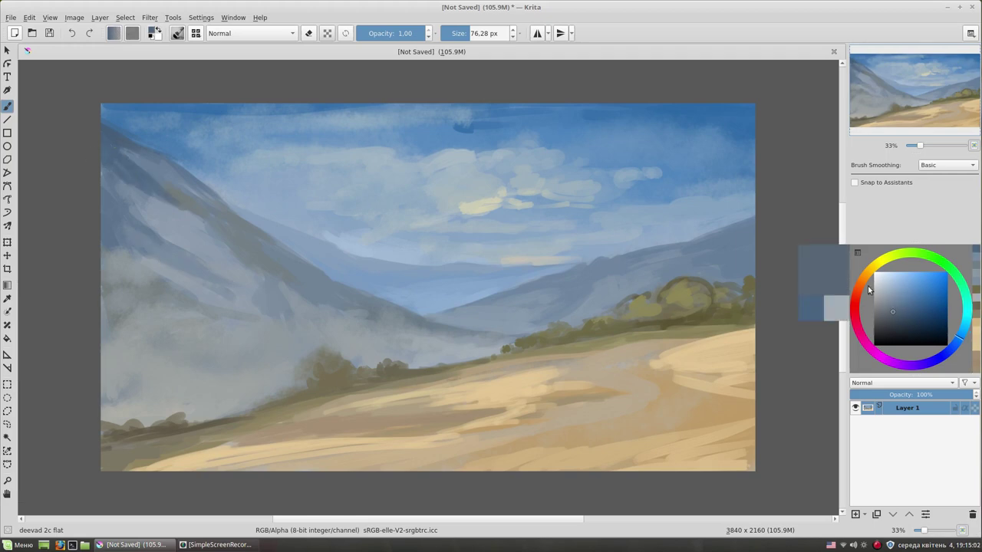
{"action": "left_click", "coordinate": [867, 274]}
{"action": "left_click", "coordinate": [112, 175], "text": "ctrl"}
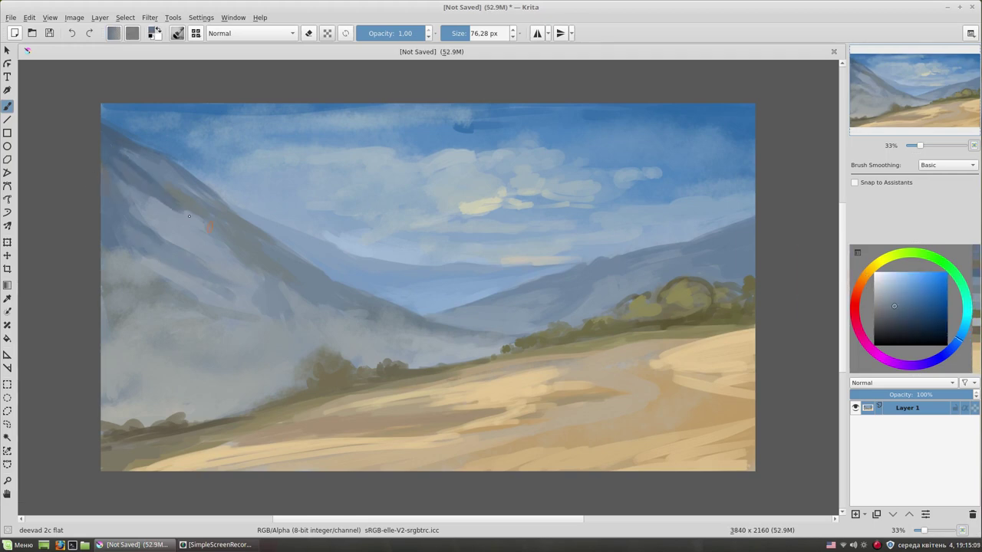
{"action": "left_click", "coordinate": [122, 245], "text": "ctrl"}
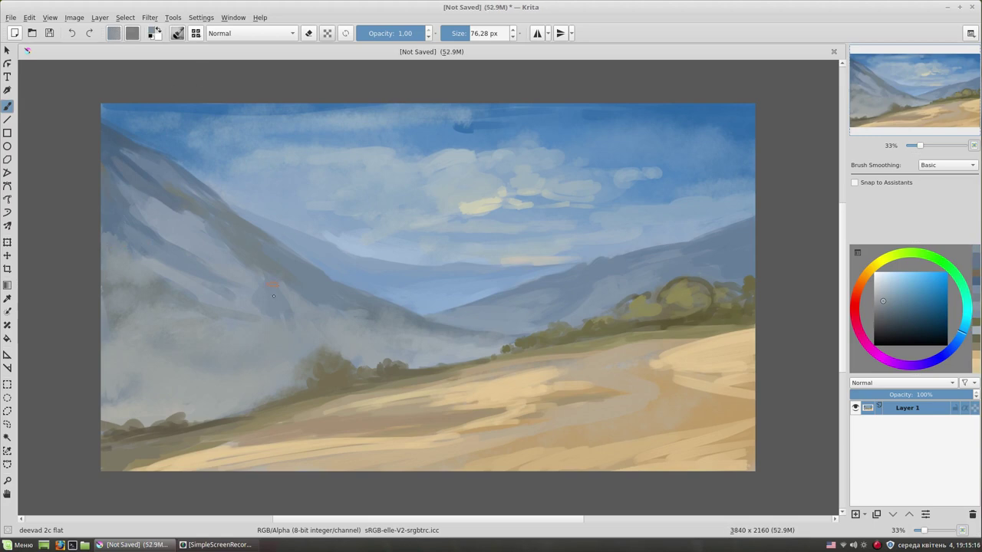
{"action": "left_click_drag", "start_coordinate": [261, 329], "coordinate": [486, 305]}
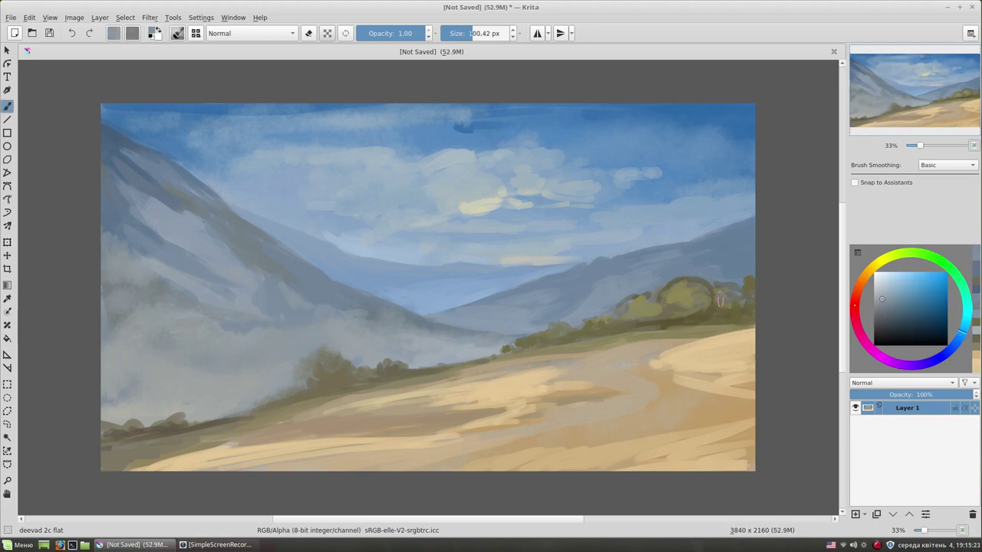
{"action": "left_click", "coordinate": [276, 336], "text": "ctrl"}
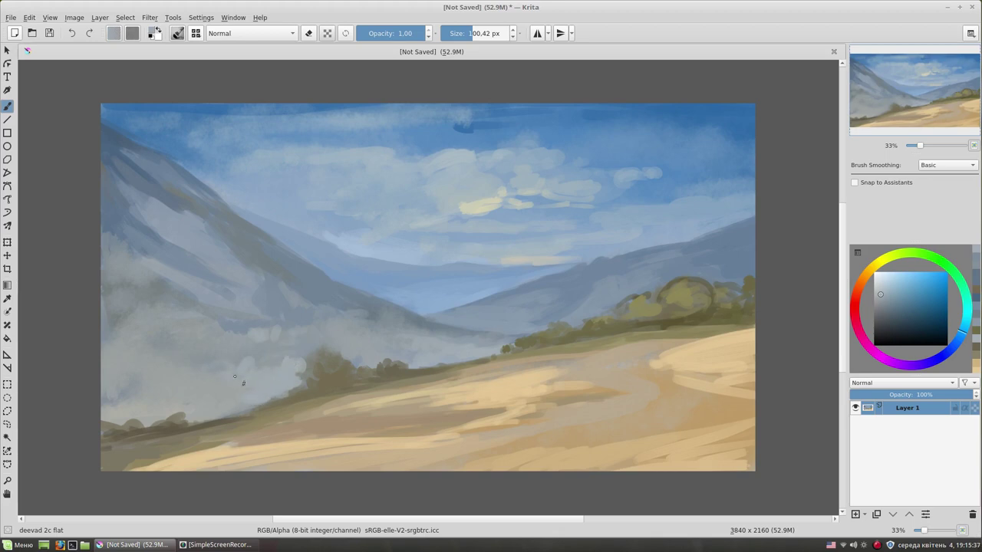
{"action": "left_click_drag", "start_coordinate": [392, 329], "coordinate": [319, 362]}
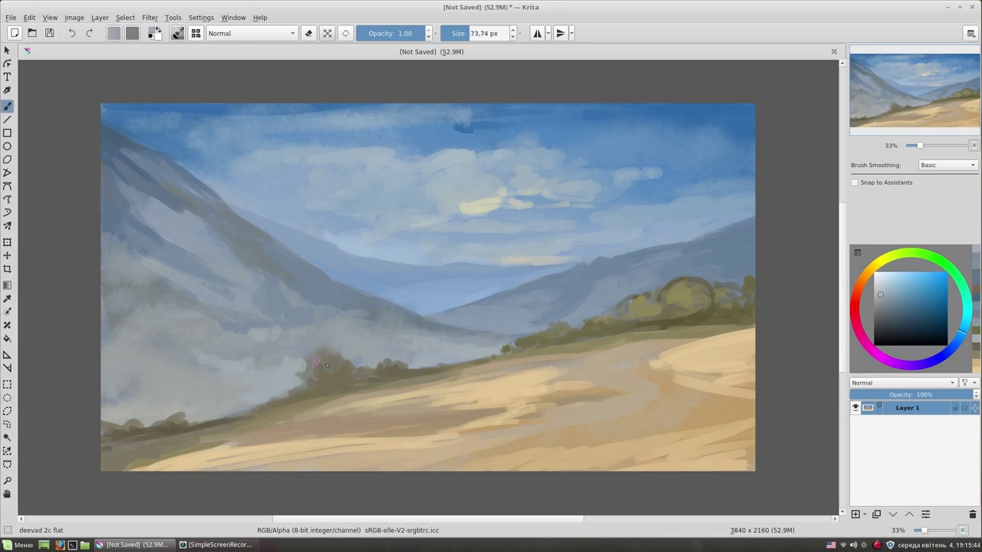
Step: Add yellow-leaning dark olive dabs along the treeline and the right tree
{"action": "left_click", "coordinate": [316, 374], "text": "ctrl"}
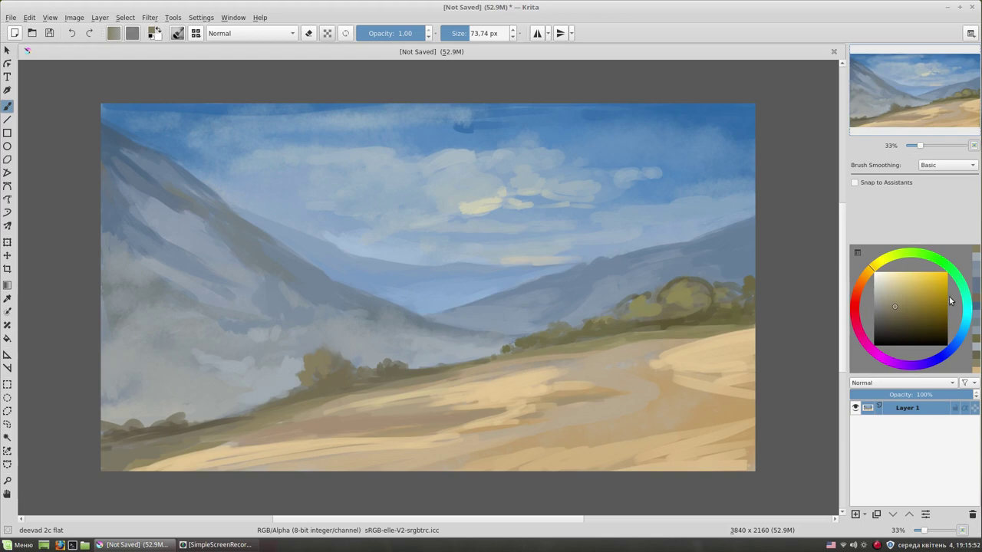
{"action": "left_click", "coordinate": [350, 380], "text": "ctrl"}
{"action": "left_click", "coordinate": [887, 321]}
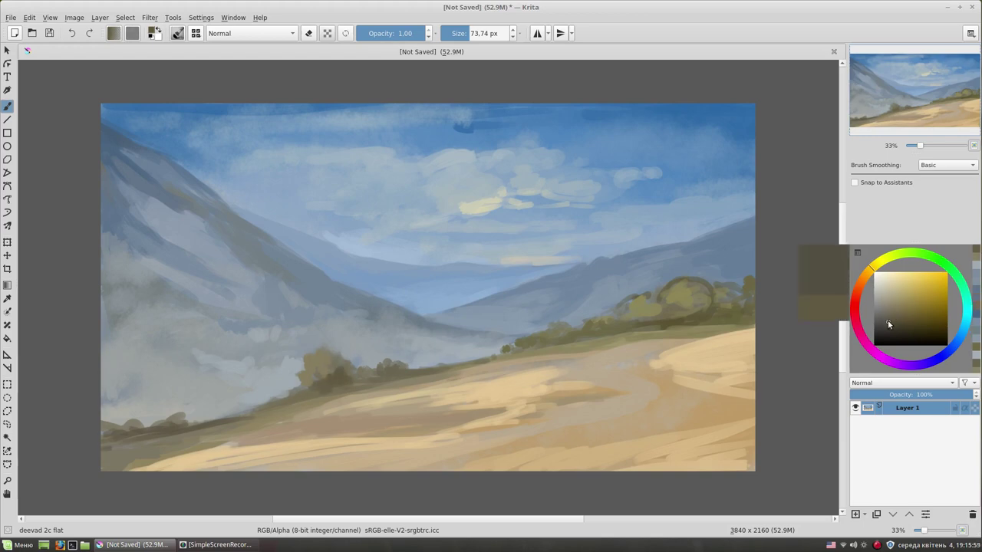
{"action": "left_click", "coordinate": [888, 258]}
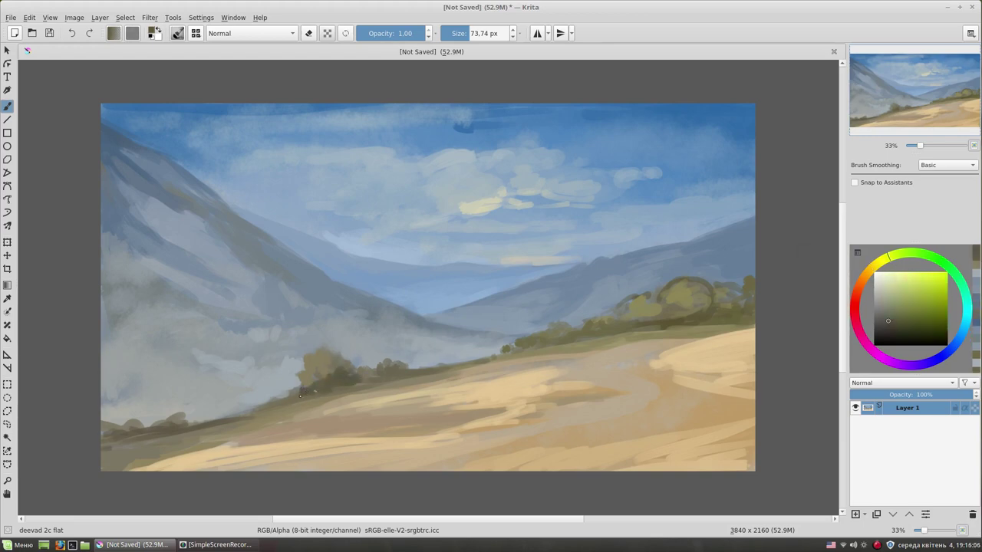
{"action": "left_click_drag", "start_coordinate": [513, 351], "coordinate": [552, 335]}
{"action": "left_click_drag", "start_coordinate": [655, 307], "coordinate": [661, 319]}
Step: Brush light grey mist over the left mountain and along the treeline
{"action": "left_click", "coordinate": [123, 363], "text": "ctrl"}
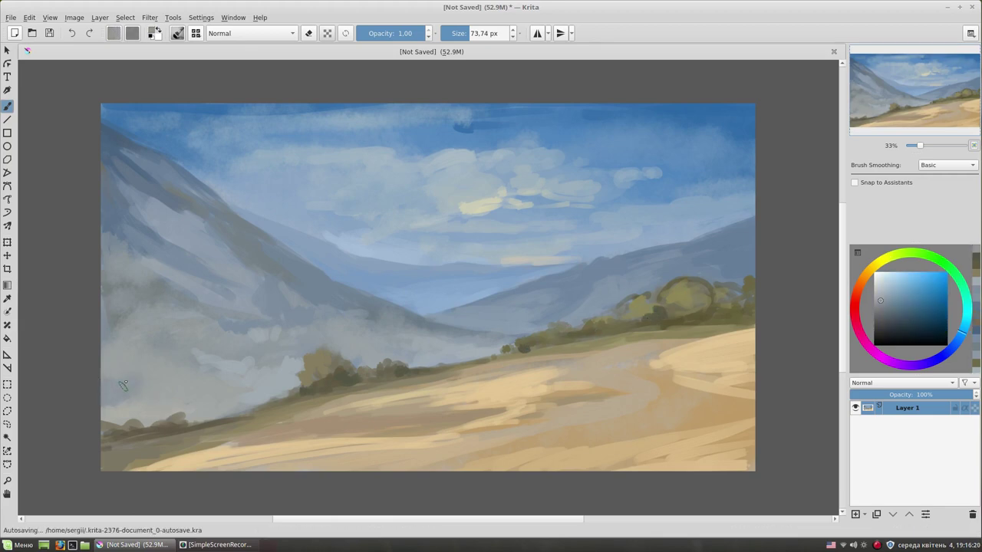
{"action": "key", "text": "]"}
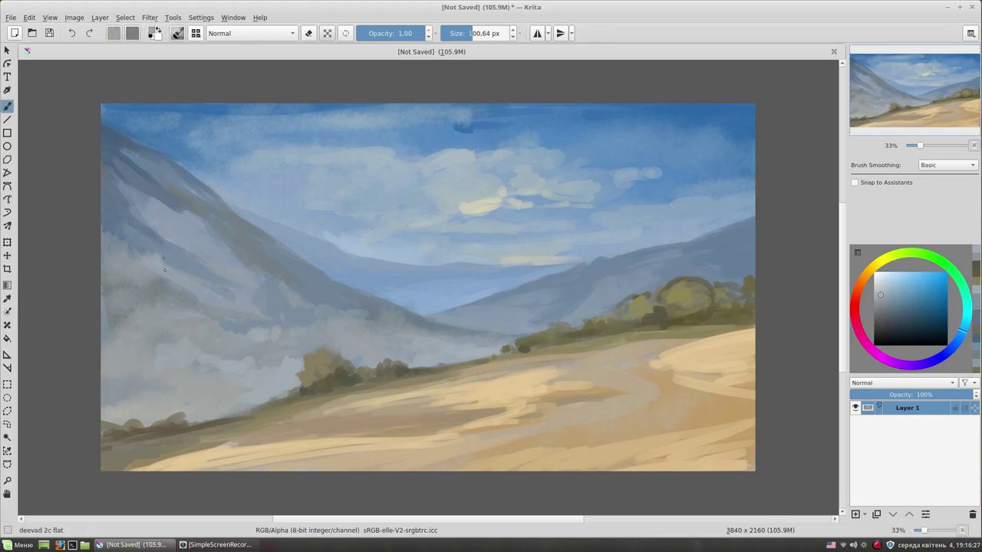
{"action": "left_click", "coordinate": [168, 260], "text": "ctrl"}
{"action": "left_click_drag", "start_coordinate": [161, 264], "coordinate": [213, 246]}
{"action": "key", "text": "["}
{"action": "key", "text": "["}
{"action": "left_click", "coordinate": [581, 268], "text": "ctrl"}
{"action": "left_click", "coordinate": [512, 337], "text": "ctrl"}
{"action": "left_click_drag", "start_coordinate": [537, 326], "coordinate": [442, 333]}
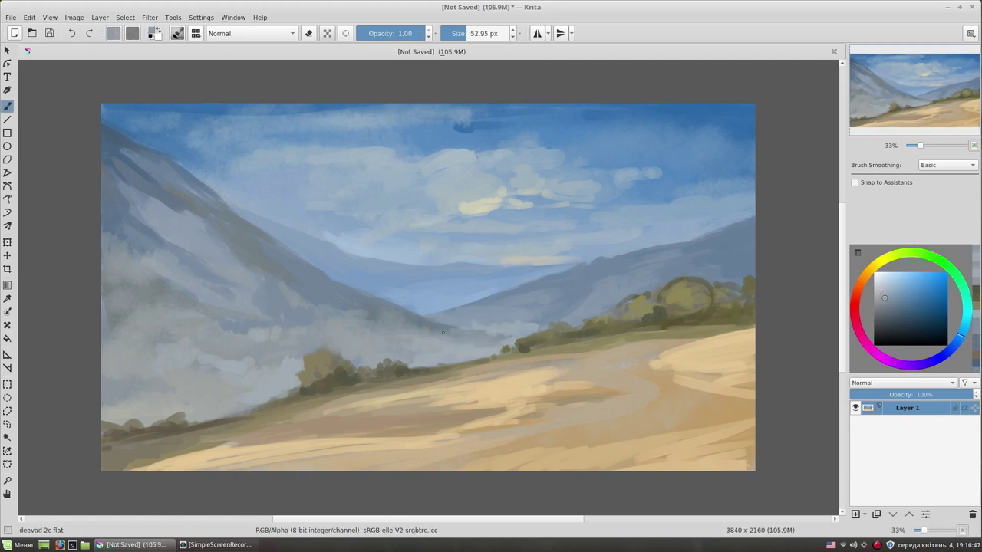
Step: Add a faint lavender sky tint to the left mountain with a ~36 px brush
{"action": "key", "text": "["}
{"action": "key", "text": "["}
{"action": "left_click", "coordinate": [526, 314], "text": "ctrl"}
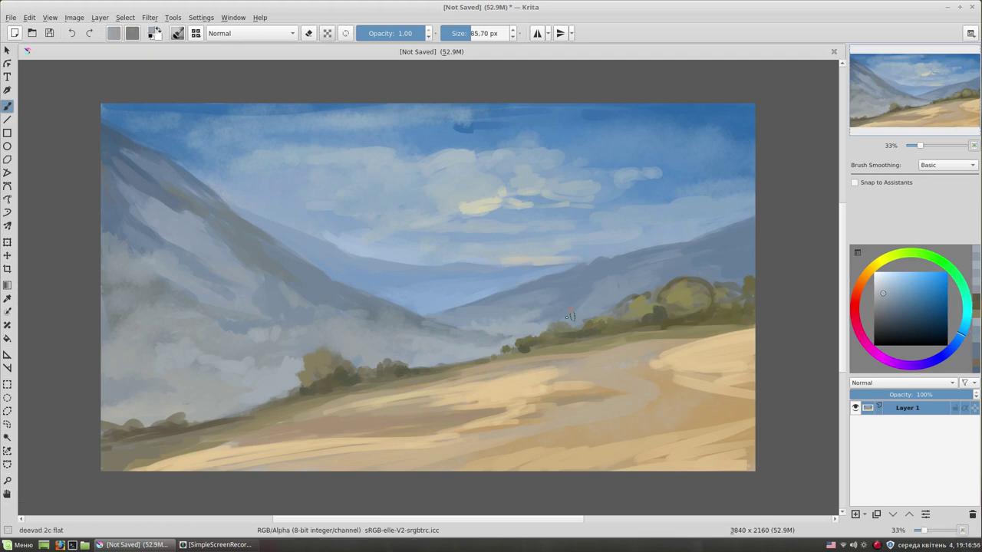
{"action": "left_click", "coordinate": [246, 190], "text": "ctrl"}
{"action": "left_click", "coordinate": [242, 207], "text": "ctrl"}
{"action": "left_click_drag", "start_coordinate": [224, 190], "coordinate": [209, 178]}
Step: Sample sky and cloud colours and paint pale cloud strokes in the central sky
{"action": "left_click", "coordinate": [257, 194], "text": "ctrl"}
{"action": "left_click", "coordinate": [251, 207], "text": "ctrl"}
{"action": "left_click", "coordinate": [180, 153], "text": "ctrl"}
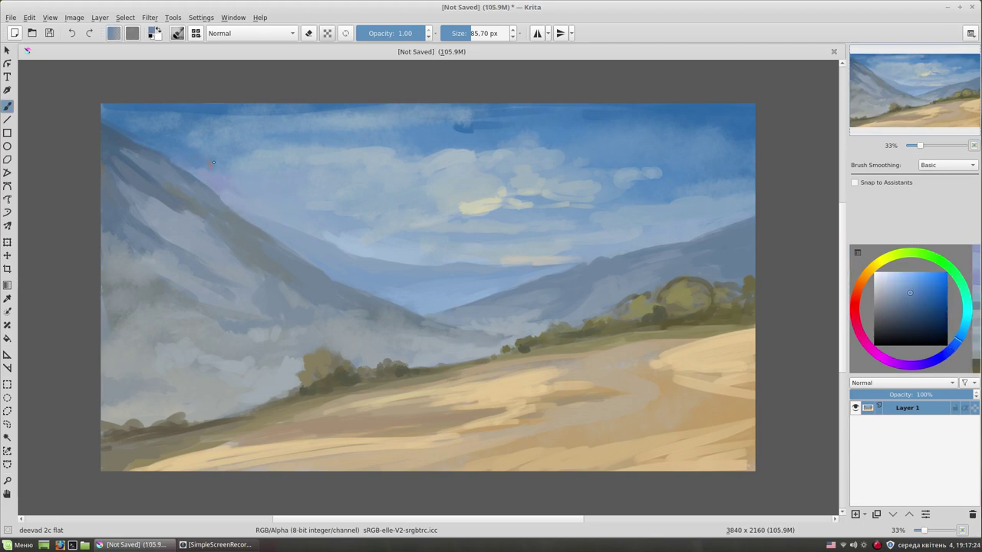
{"action": "left_click", "coordinate": [245, 160], "text": "ctrl"}
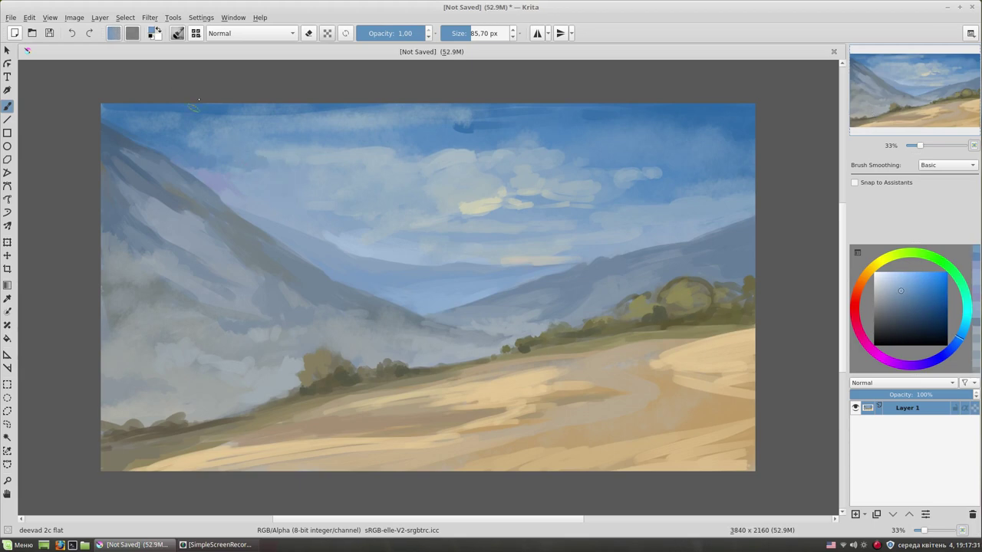
{"action": "left_click", "coordinate": [281, 175], "text": "ctrl"}
{"action": "left_click", "coordinate": [395, 175], "text": "ctrl"}
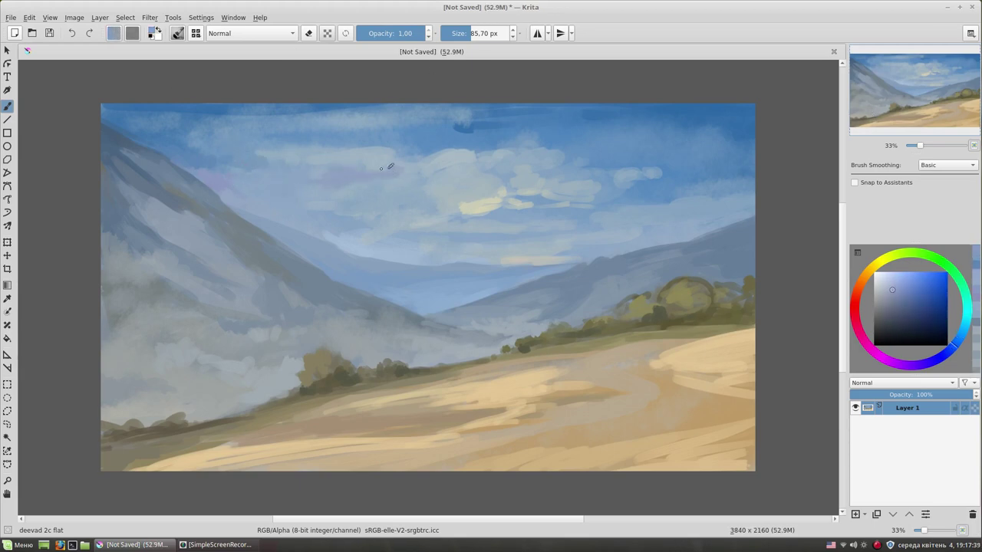
{"action": "left_click", "coordinate": [456, 206], "text": "ctrl"}
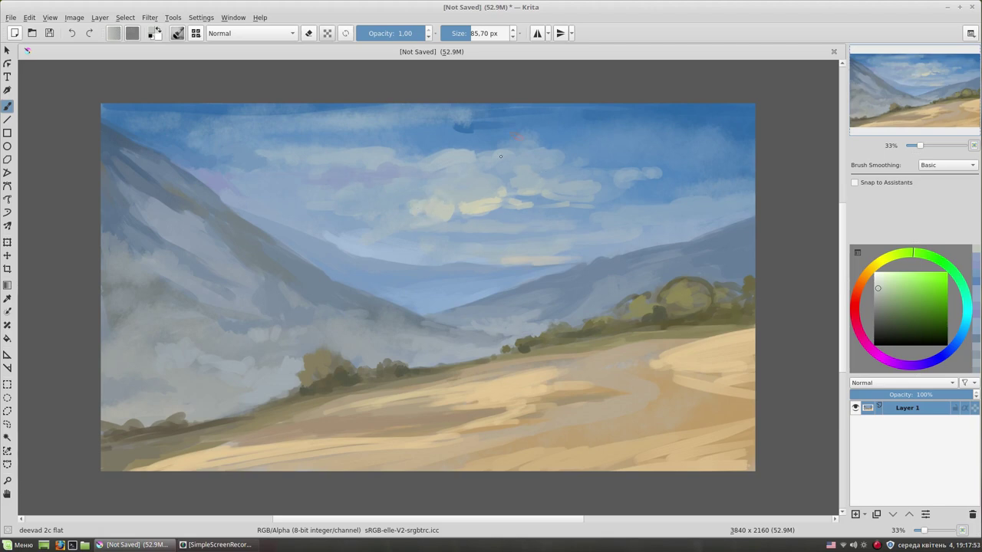
{"action": "left_click_drag", "start_coordinate": [499, 161], "coordinate": [449, 160]}
{"action": "mouse_move", "coordinate": [472, 195]}
{"action": "left_mouse_down"}
{"action": "mouse_move", "coordinate": [426, 152]}
{"action": "mouse_move", "coordinate": [267, 151]}
{"action": "mouse_move", "coordinate": [320, 175]}
{"action": "left_mouse_up"}
Step: Add more pale clouds near the top and in the upper-left sky
{"action": "left_click", "coordinate": [880, 283]}
{"action": "left_click", "coordinate": [311, 153], "text": "ctrl"}
{"action": "left_click", "coordinate": [357, 115], "text": "ctrl"}
{"action": "mouse_move", "coordinate": [360, 115]}
{"action": "left_mouse_down"}
{"action": "mouse_move", "coordinate": [330, 129]}
{"action": "mouse_move", "coordinate": [364, 132]}
{"action": "mouse_move", "coordinate": [242, 115]}
{"action": "mouse_move", "coordinate": [204, 122]}
{"action": "left_mouse_up"}
{"action": "left_click", "coordinate": [622, 239], "text": "ctrl"}
Step: Dab peach highlights among the clouds
{"action": "left_click", "coordinate": [690, 360], "text": "ctrl"}
{"action": "left_click_drag", "start_coordinate": [621, 221], "coordinate": [651, 201]}
{"action": "left_click", "coordinate": [599, 232], "text": "ctrl"}
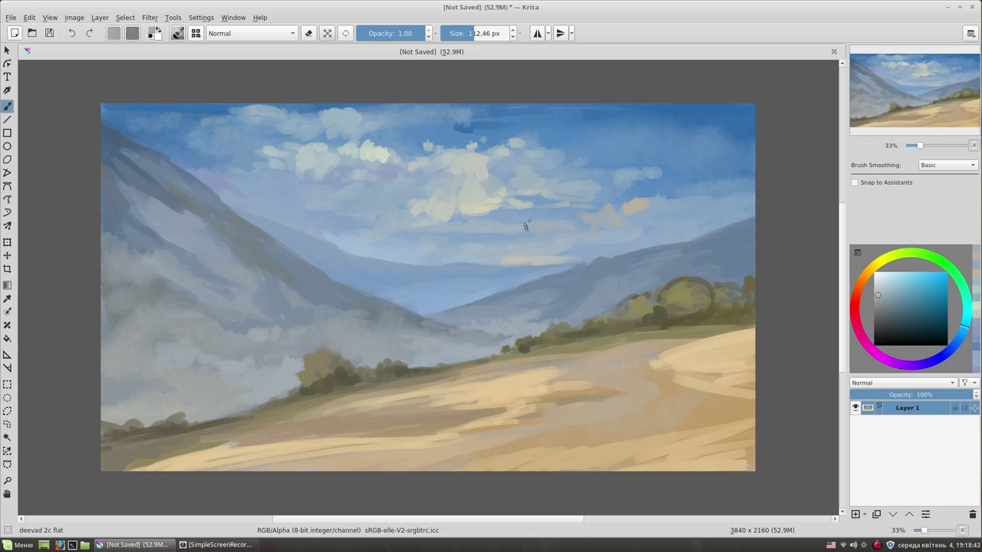
{"action": "left_click_drag", "start_coordinate": [227, 158], "coordinate": [250, 165]}
Step: Paint a light sky-blue stroke along the right sky edge with a smaller brush
{"action": "left_click", "coordinate": [576, 281], "text": "ctrl"}
{"action": "left_click_drag", "start_coordinate": [563, 254], "coordinate": [547, 255]}
{"action": "left_click", "coordinate": [619, 284], "text": "ctrl"}
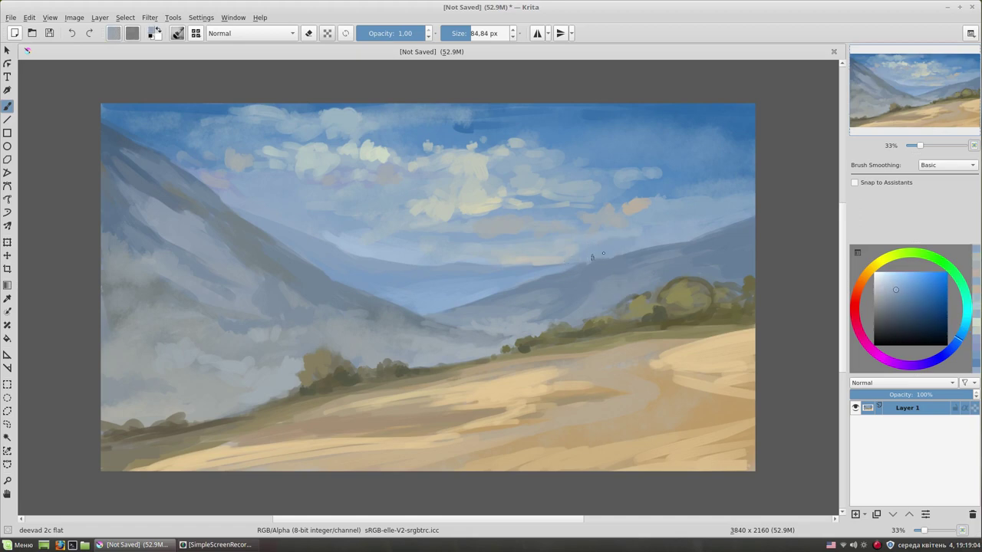
{"action": "left_click", "coordinate": [599, 237], "text": "ctrl"}
{"action": "left_click_drag", "start_coordinate": [556, 247], "coordinate": [540, 250]}
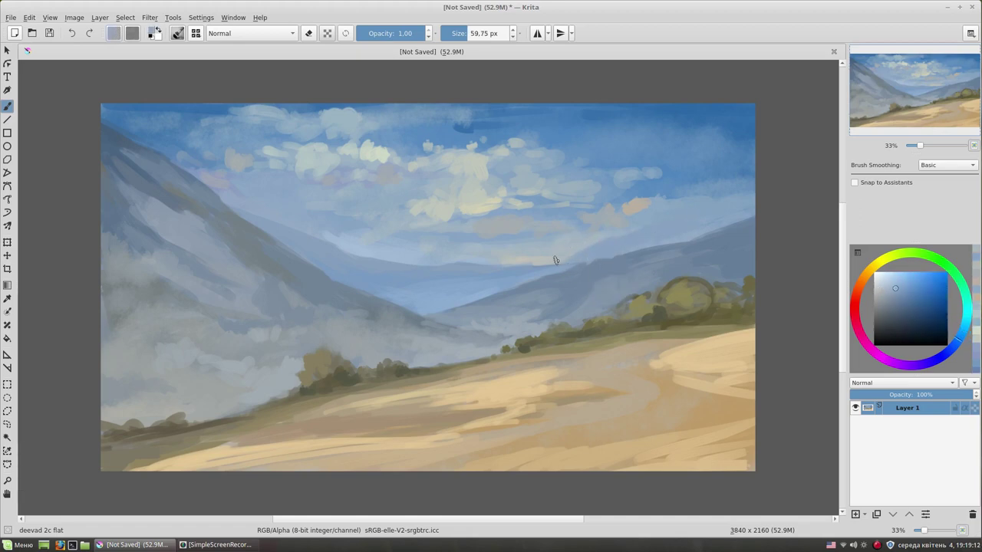
{"action": "left_click", "coordinate": [727, 209], "text": "ctrl"}
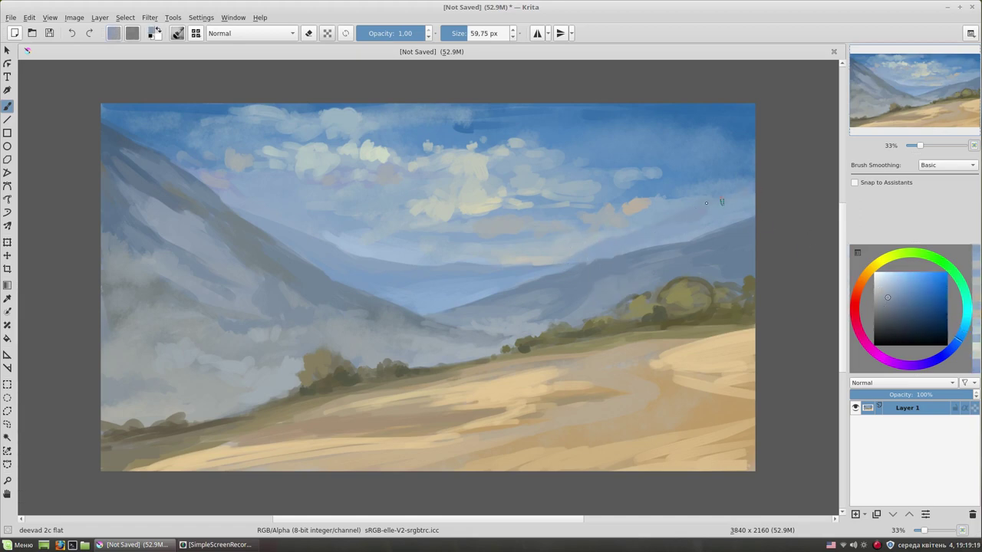
{"action": "left_click_drag", "start_coordinate": [751, 173], "coordinate": [708, 218]}
{"action": "left_click", "coordinate": [707, 218], "text": "ctrl"}
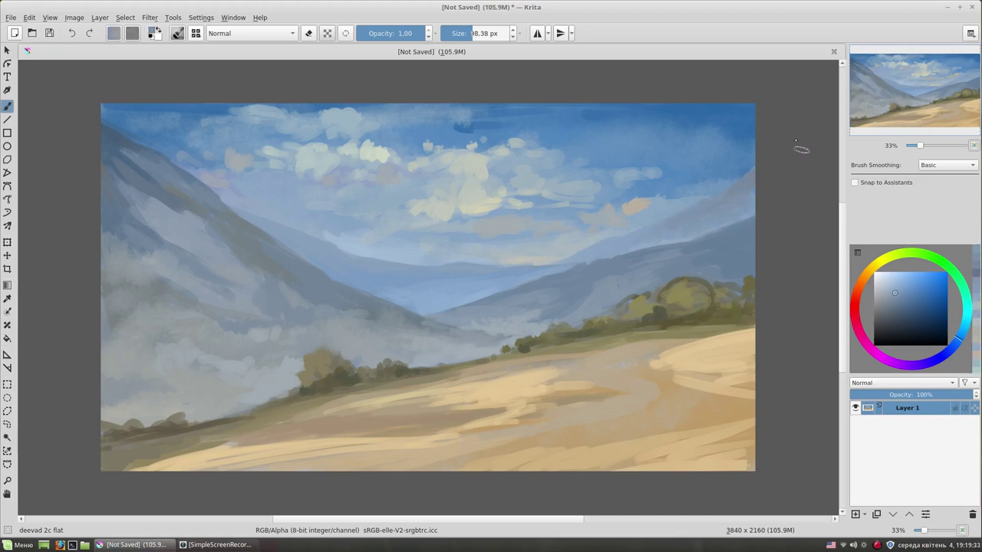
Step: Darken the right mountain ridge with a mid blue, sampling nearby blues
{"action": "left_click", "coordinate": [907, 299]}
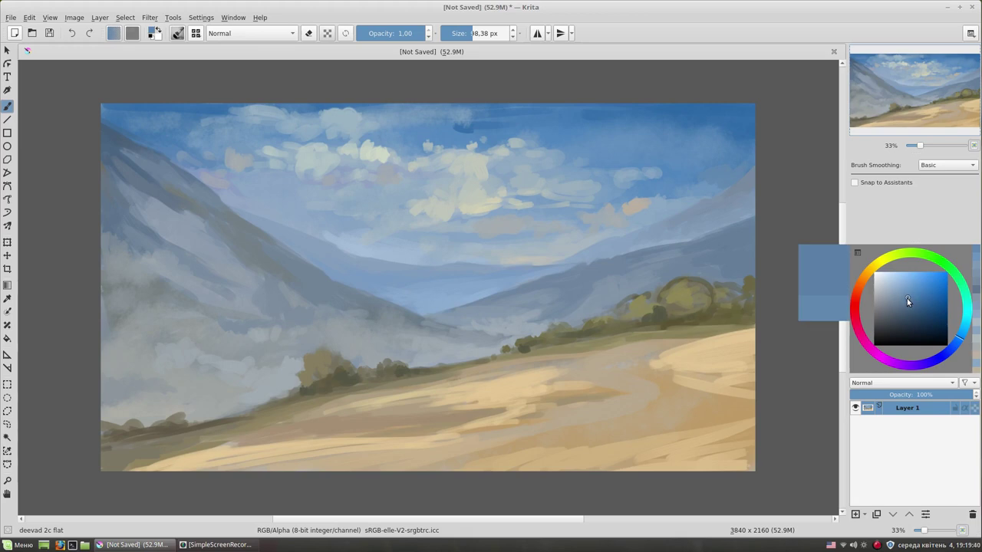
{"action": "left_click", "coordinate": [749, 174], "text": "ctrl"}
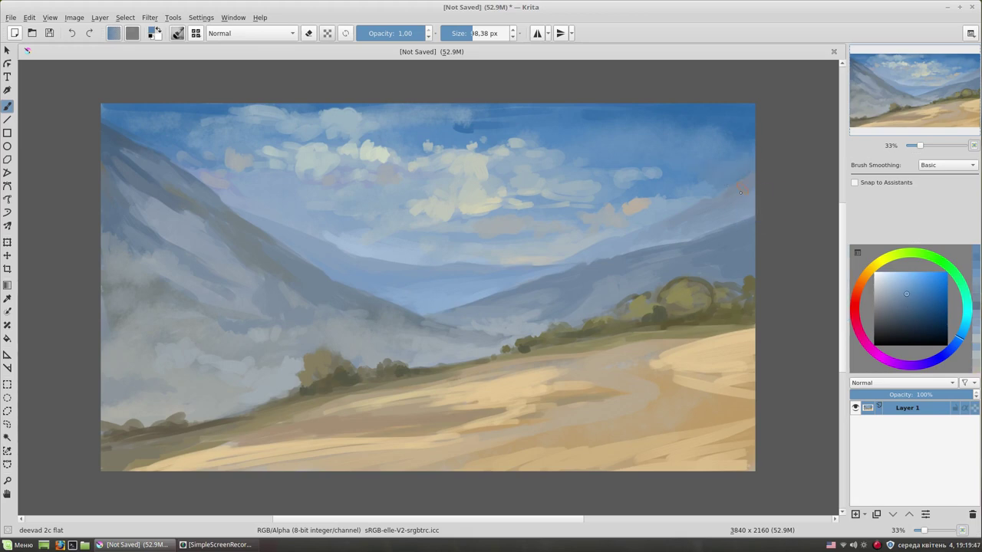
{"action": "left_click_drag", "start_coordinate": [726, 201], "coordinate": [729, 191]}
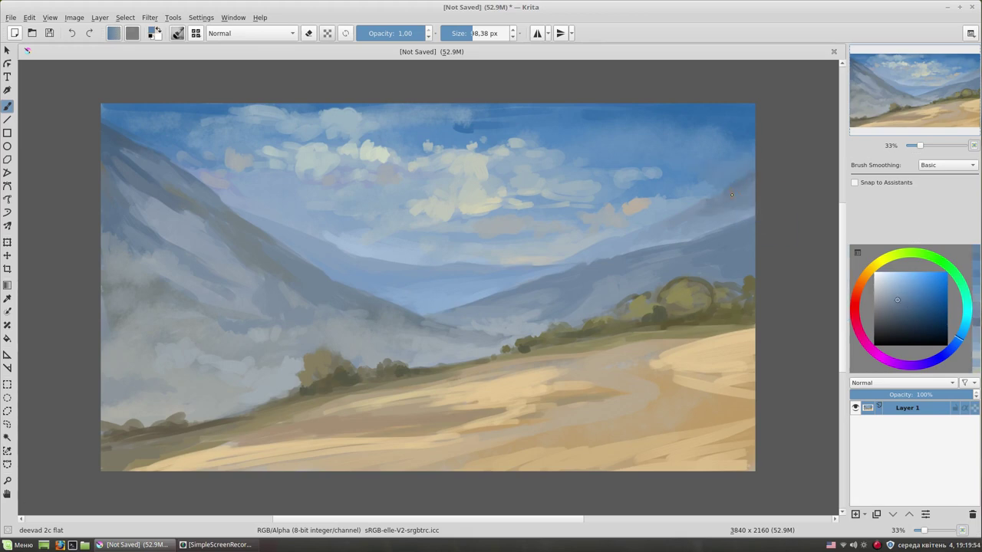
{"action": "left_click", "coordinate": [721, 219], "text": "ctrl"}
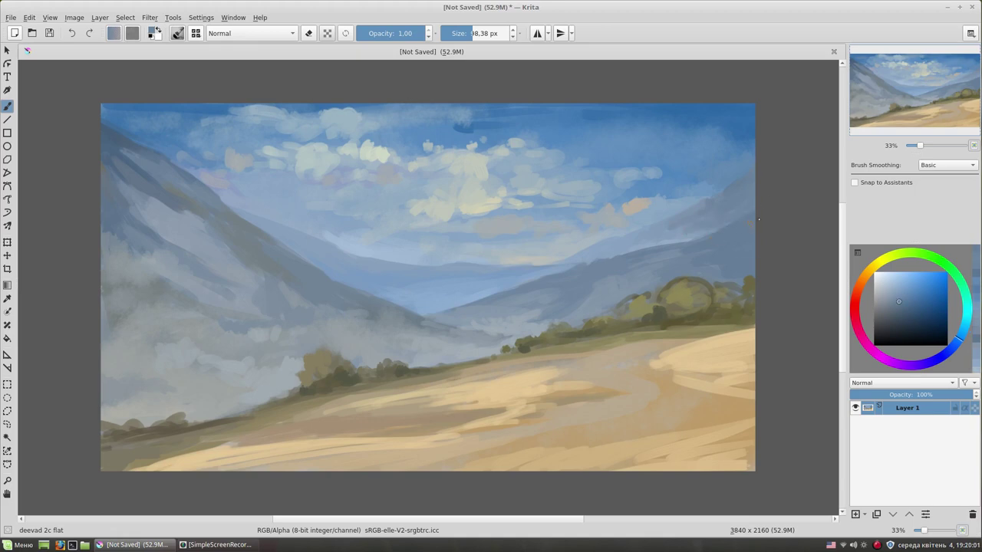
{"action": "left_click", "coordinate": [643, 236], "text": "ctrl"}
{"action": "left_click", "coordinate": [691, 249], "text": "ctrl"}
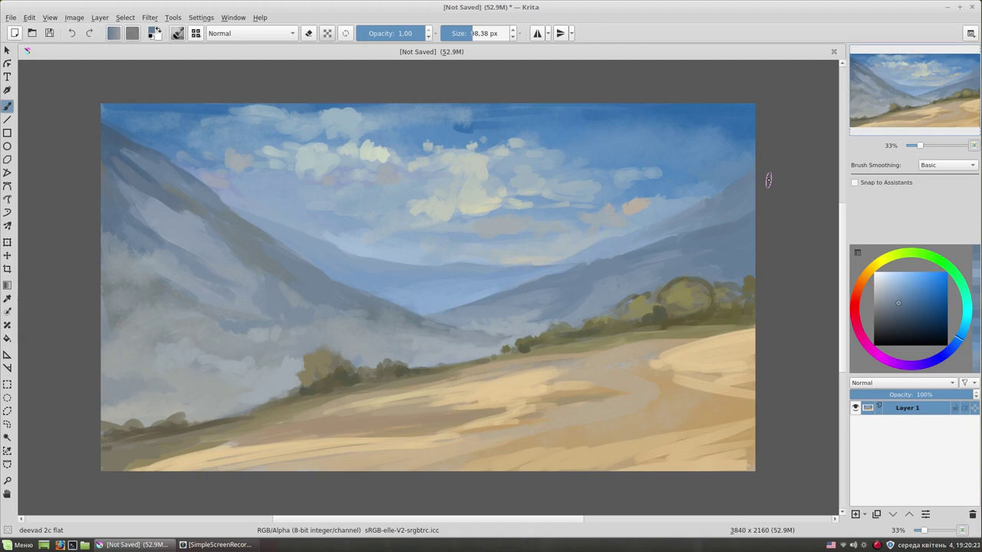
Step: Pick a light yellow-green and sample a tan from the hillside
{"action": "left_click", "coordinate": [672, 383], "text": "ctrl"}
{"action": "left_click", "coordinate": [891, 254]}
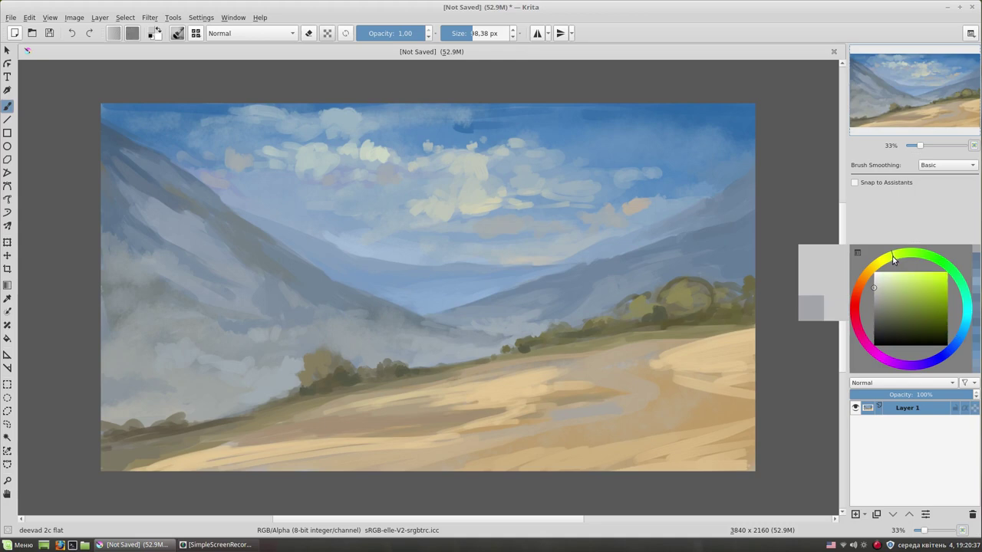
{"action": "left_click", "coordinate": [882, 286]}
{"action": "left_click", "coordinate": [500, 432], "text": "ctrl"}
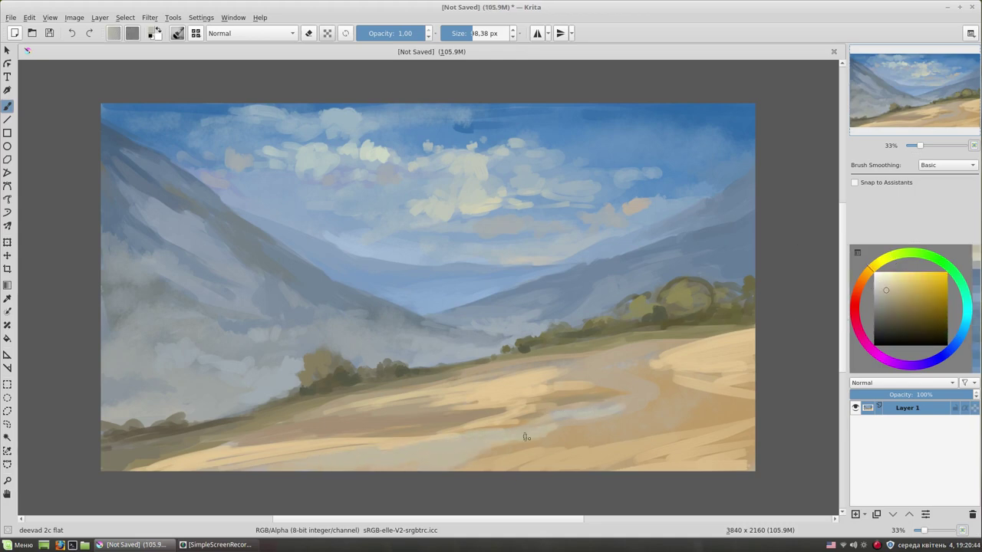
Step: Paint yellowish-tan strokes across the foreground hill and a winding path in the mid-ground
{"action": "left_click", "coordinate": [441, 423], "text": "ctrl"}
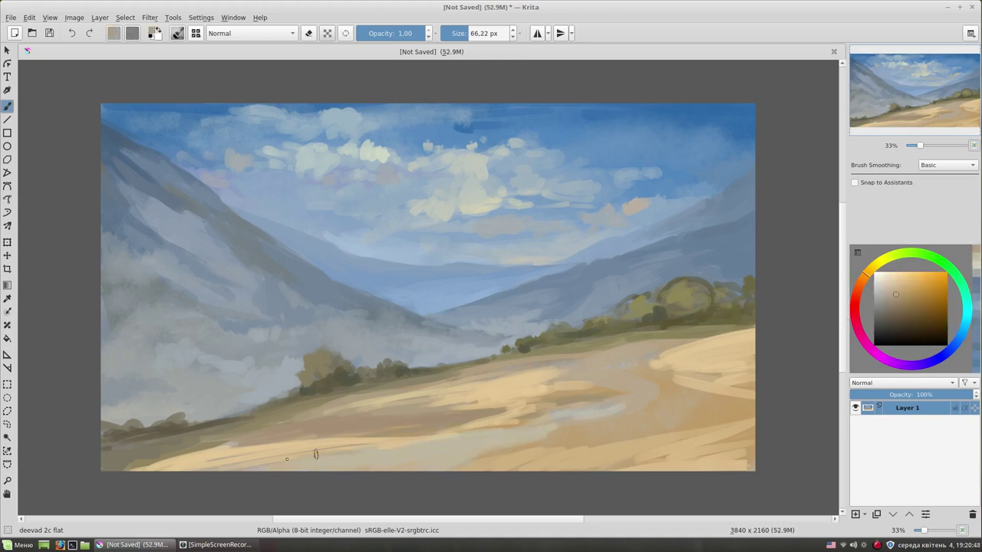
{"action": "left_click", "coordinate": [485, 449], "text": "ctrl"}
{"action": "left_click_drag", "start_coordinate": [363, 459], "coordinate": [276, 468]}
{"action": "left_click_drag", "start_coordinate": [545, 421], "coordinate": [652, 411]}
{"action": "left_click_drag", "start_coordinate": [639, 384], "coordinate": [691, 403]}
{"action": "left_click", "coordinate": [632, 382], "text": "ctrl"}
{"action": "left_click_drag", "start_coordinate": [606, 379], "coordinate": [646, 356]}
Step: Sample lighter tans and paint light tan strokes on the path
{"action": "left_click", "coordinate": [632, 387], "text": "ctrl"}
{"action": "key", "text": "bracketleft"}
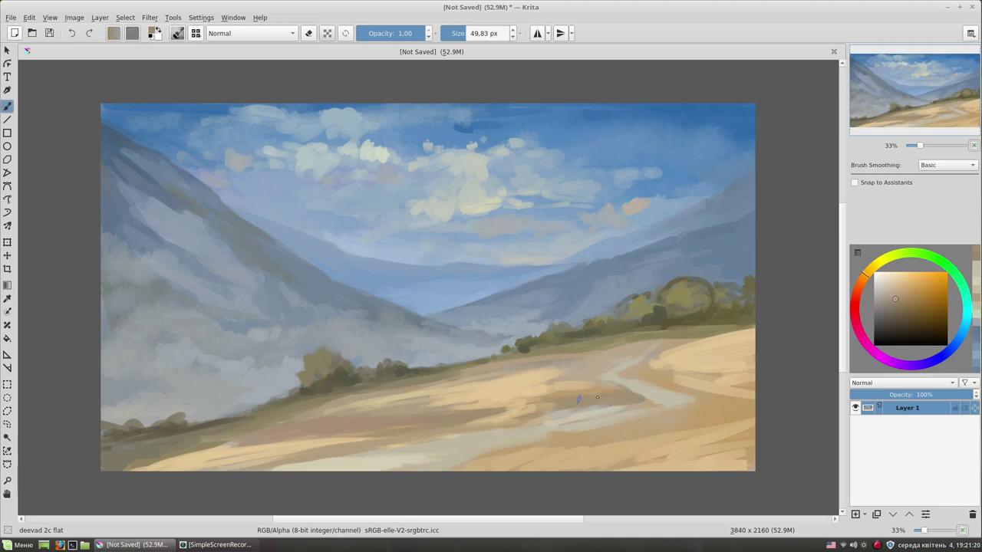
{"action": "left_click", "coordinate": [601, 382], "text": "ctrl"}
{"action": "left_click", "coordinate": [698, 393], "text": "ctrl"}
{"action": "key", "text": "bracketright"}
{"action": "mouse_move", "coordinate": [691, 387]}
{"action": "left_mouse_down"}
{"action": "mouse_move", "coordinate": [748, 380]}
{"action": "mouse_move", "coordinate": [714, 384]}
{"action": "left_mouse_up"}
Step: Brush light tan strokes leftward across the hill and over the lower-right foreground
{"action": "key", "text": "bracketleft"}
{"action": "key", "text": "bracketleft"}
{"action": "key", "text": "bracketleft"}
{"action": "mouse_move", "coordinate": [567, 390]}
{"action": "left_mouse_down"}
{"action": "mouse_move", "coordinate": [411, 400]}
{"action": "mouse_move", "coordinate": [334, 421]}
{"action": "left_mouse_up"}
{"action": "left_click_drag", "start_coordinate": [476, 393], "coordinate": [391, 415]}
{"action": "left_click_drag", "start_coordinate": [307, 418], "coordinate": [216, 438]}
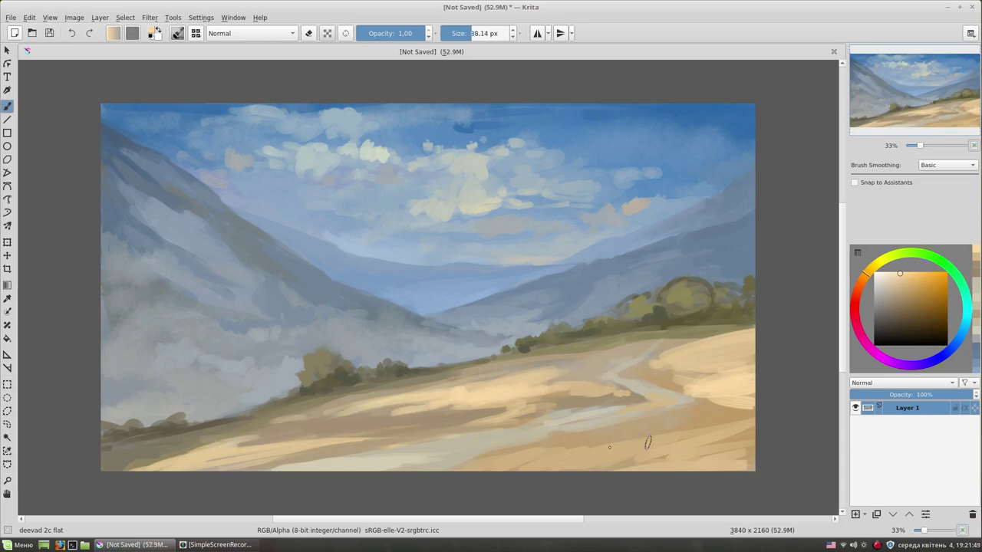
{"action": "left_click_drag", "start_coordinate": [647, 443], "coordinate": [541, 464]}
{"action": "left_click_drag", "start_coordinate": [752, 431], "coordinate": [679, 458]}
{"action": "left_click_drag", "start_coordinate": [755, 453], "coordinate": [686, 470]}
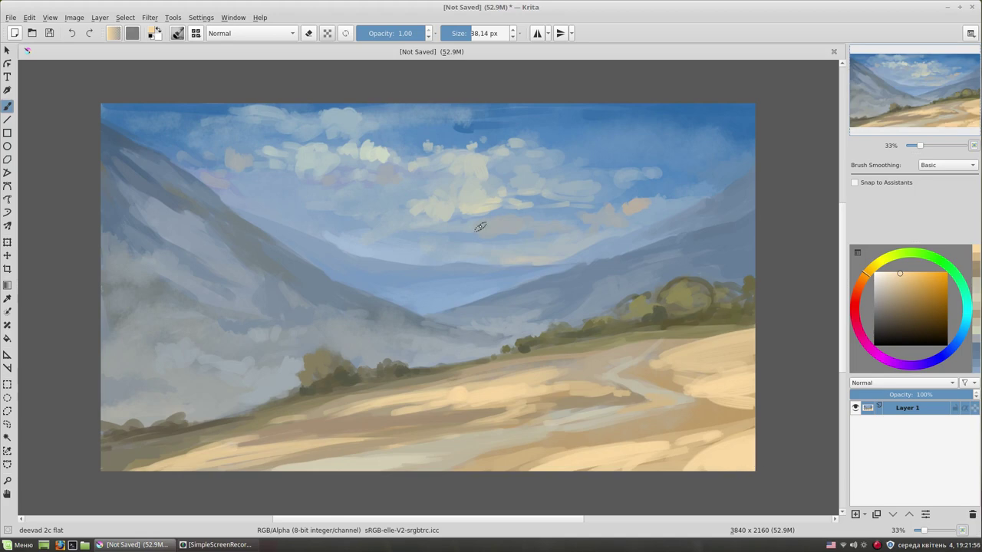
Step: Darken the tree line with dark olive strokes
{"action": "left_click", "coordinate": [595, 299], "text": "ctrl"}
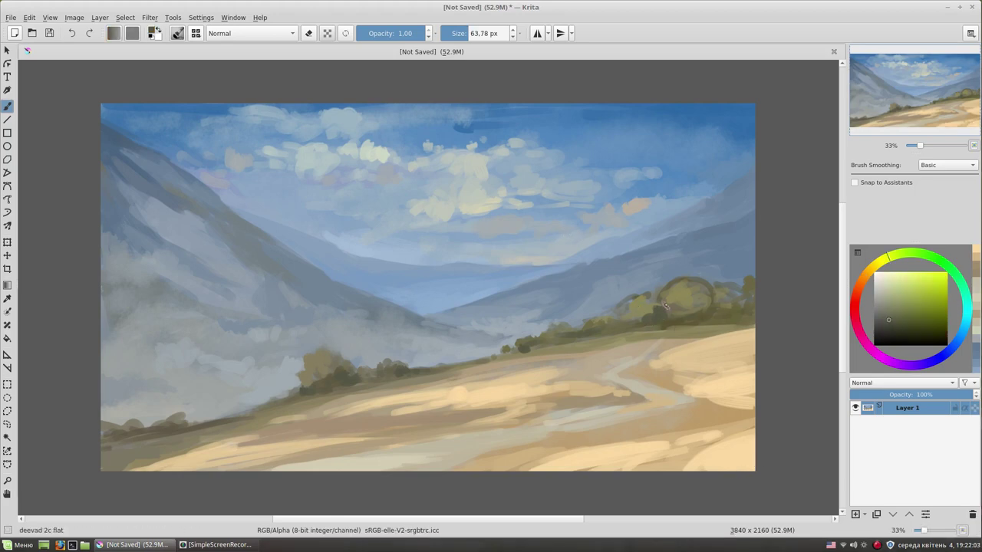
{"action": "key", "text": "bracketright"}
{"action": "key", "text": "bracketright"}
{"action": "left_click_drag", "start_coordinate": [891, 328], "coordinate": [897, 315]}
{"action": "key", "text": "bracketleft"}
{"action": "mouse_move", "coordinate": [568, 342]}
{"action": "left_mouse_down"}
{"action": "mouse_move", "coordinate": [695, 319]}
{"action": "mouse_move", "coordinate": [618, 336]}
{"action": "left_mouse_up"}
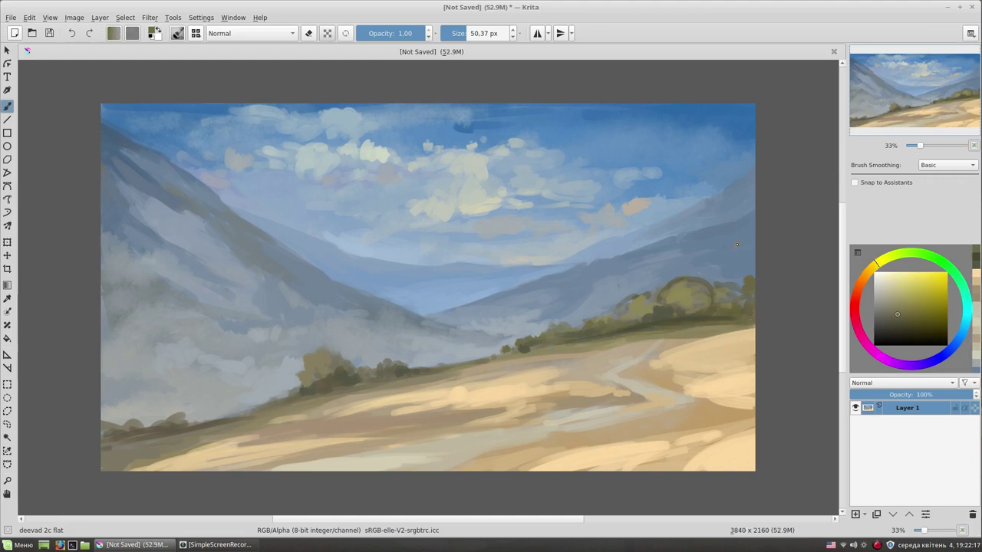
{"action": "mouse_move", "coordinate": [805, 281]}
{"action": "left_mouse_down"}
{"action": "mouse_move", "coordinate": [642, 281]}
{"action": "mouse_move", "coordinate": [637, 300]}
{"action": "left_mouse_up"}
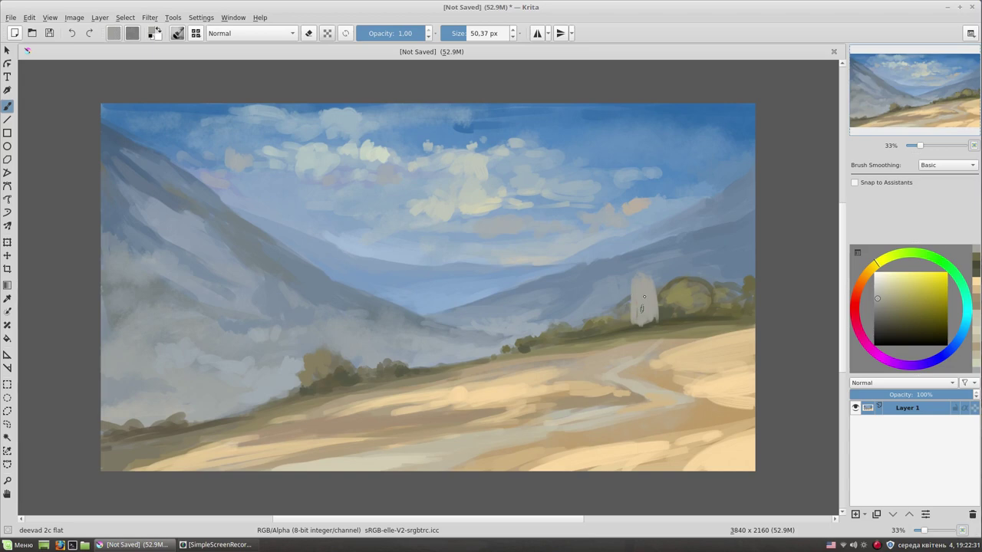
Step: Brighten the tower's left side and paint a brown-orange roof on it
{"action": "left_click", "coordinate": [651, 296], "text": "ctrl"}
{"action": "left_click_drag", "start_coordinate": [636, 316], "coordinate": [645, 282]}
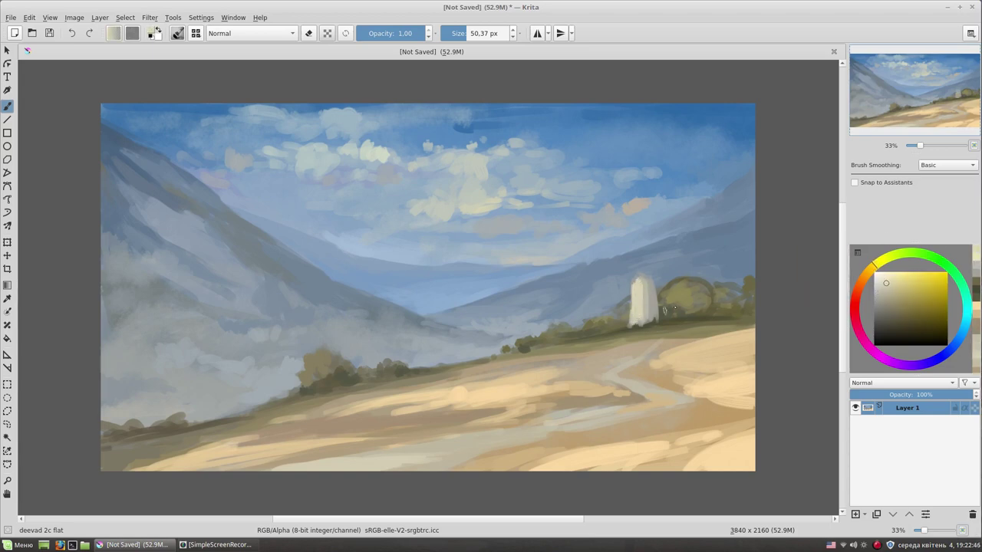
{"action": "left_click", "coordinate": [676, 317], "text": "ctrl"}
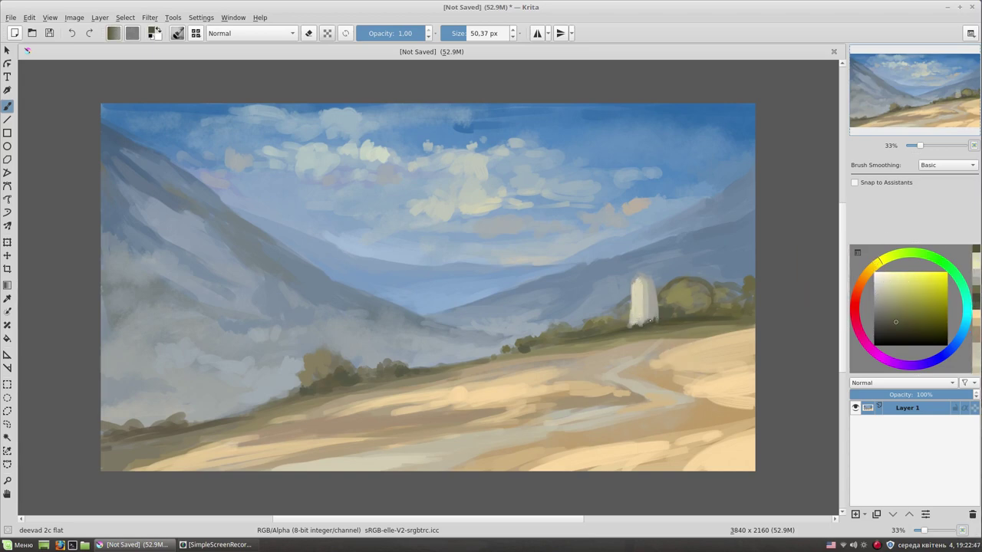
{"action": "left_click", "coordinate": [864, 279]}
{"action": "left_click_drag", "start_coordinate": [633, 279], "coordinate": [649, 274]}
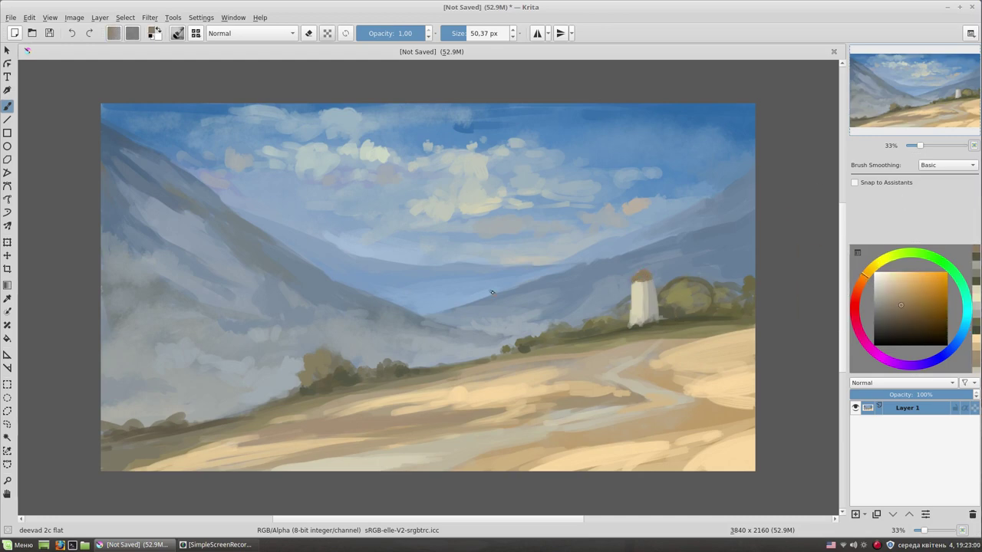
Step: Refine the tower roof with orange-brown dabs and add dark marks at its top and base
{"action": "left_click", "coordinate": [909, 284]}
{"action": "key", "text": "bracketleft"}
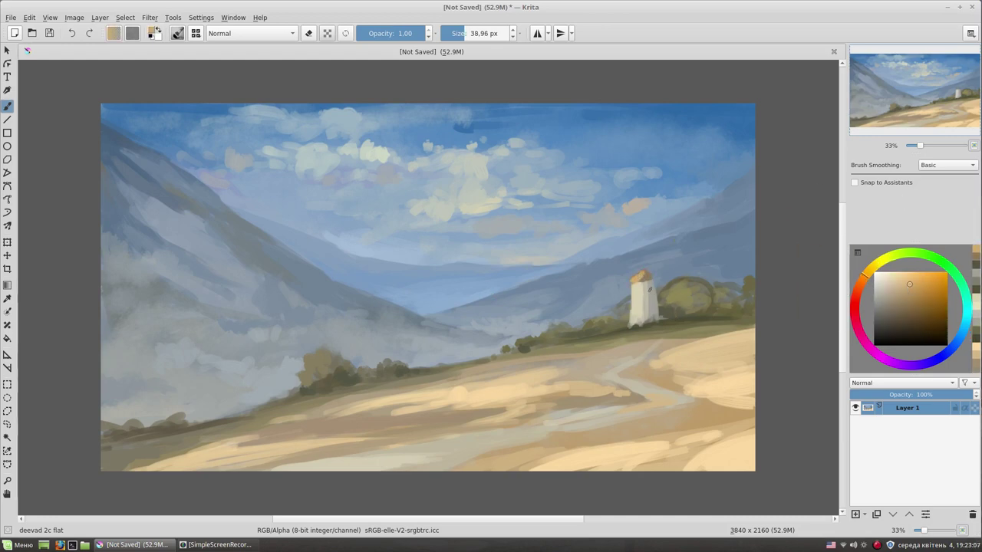
{"action": "left_click", "coordinate": [635, 285]}
{"action": "left_click", "coordinate": [900, 304]}
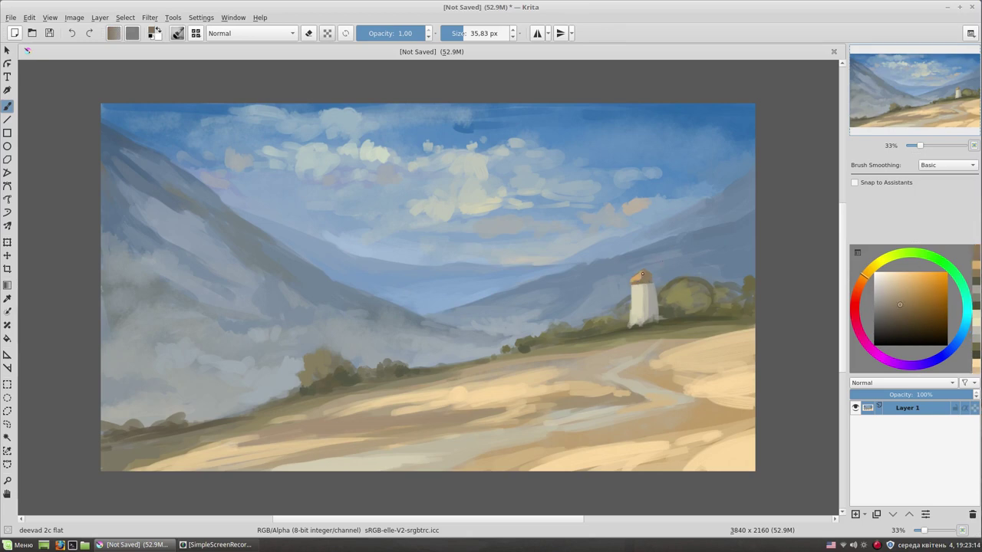
{"action": "left_click", "coordinate": [647, 274]}
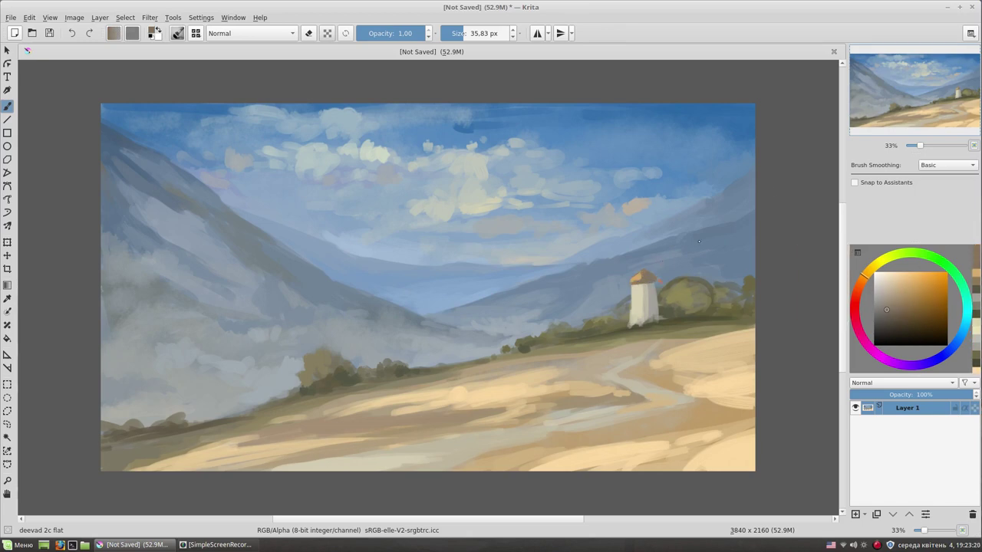
{"action": "left_click", "coordinate": [656, 300], "text": "ctrl"}
{"action": "left_click", "coordinate": [642, 277], "text": "ctrl"}
{"action": "left_click", "coordinate": [642, 320]}
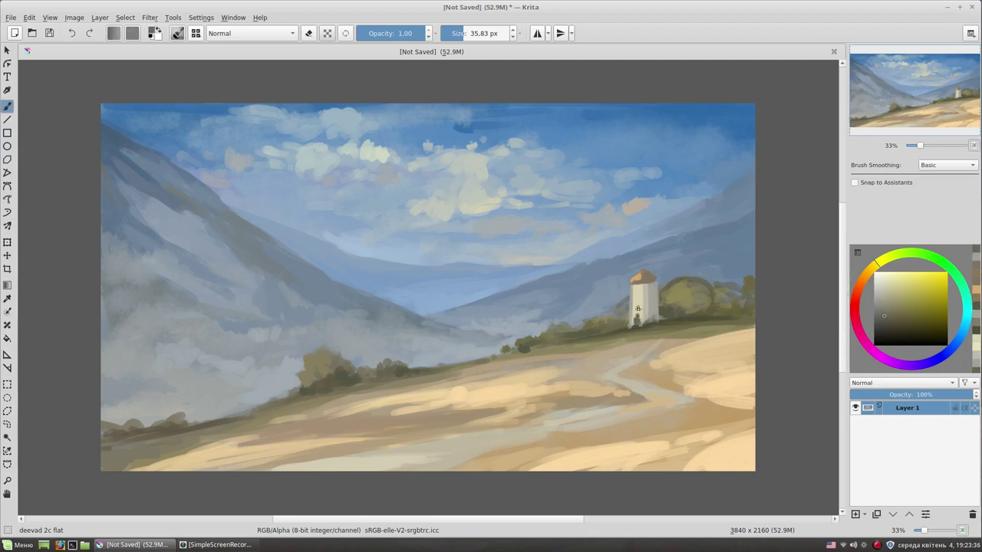
Step: Paint a peach roof on the small grey house beside the tower
{"action": "left_click", "coordinate": [714, 299], "text": "ctrl"}
{"action": "key", "text": "bracketright"}
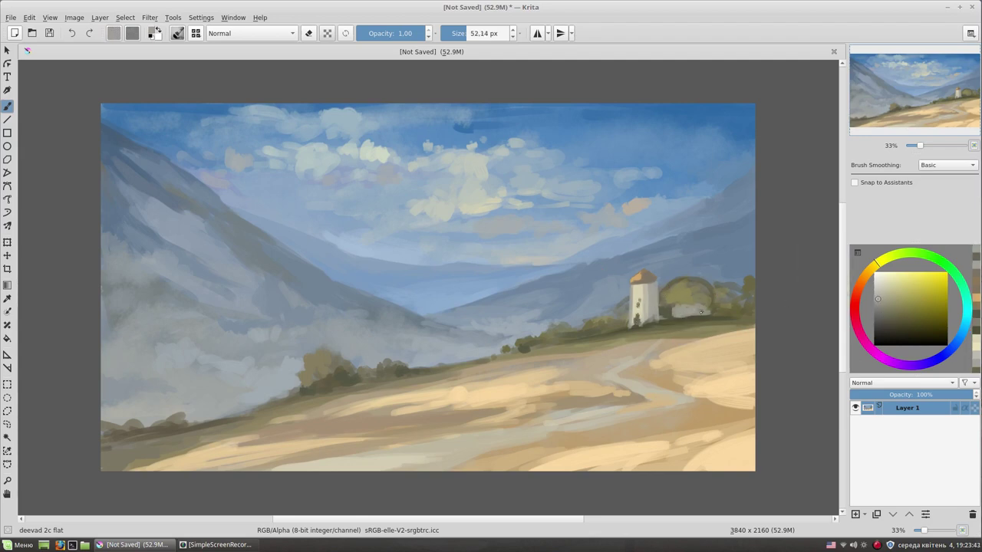
{"action": "left_click", "coordinate": [700, 311], "text": "ctrl"}
{"action": "left_click_drag", "start_coordinate": [672, 304], "coordinate": [706, 302]}
{"action": "left_click", "coordinate": [708, 302], "text": "ctrl"}
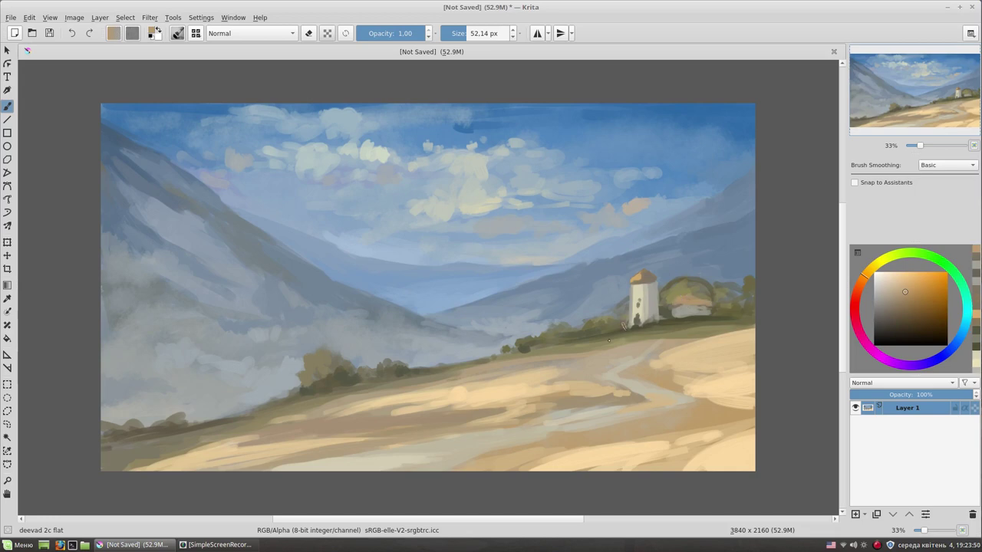
Step: Paint dark olive trees behind the house
{"action": "left_click", "coordinate": [672, 298], "text": "ctrl"}
{"action": "left_click_drag", "start_coordinate": [664, 304], "coordinate": [685, 288]}
{"action": "key", "text": "bracketleft"}
{"action": "key", "text": "bracketleft"}
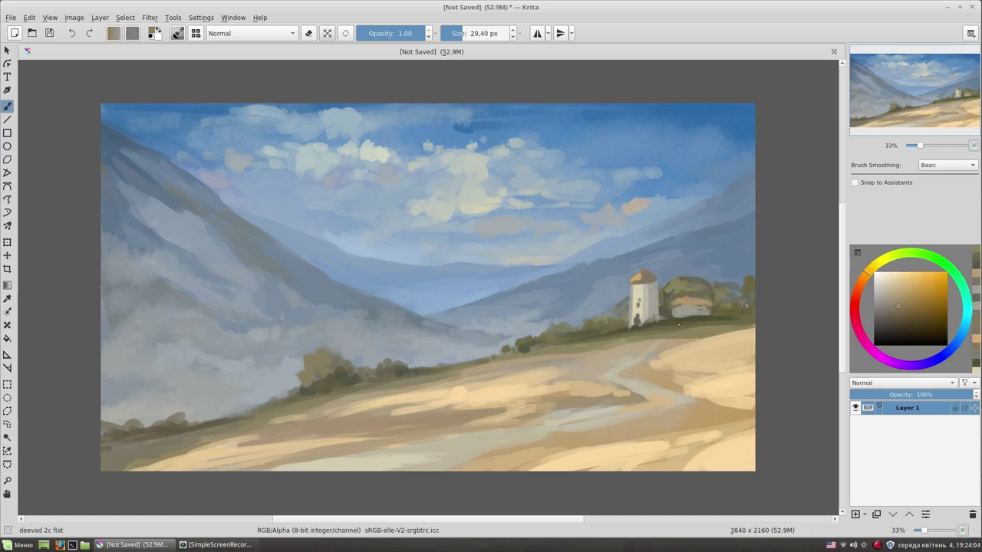
{"action": "left_click", "coordinate": [886, 280]}
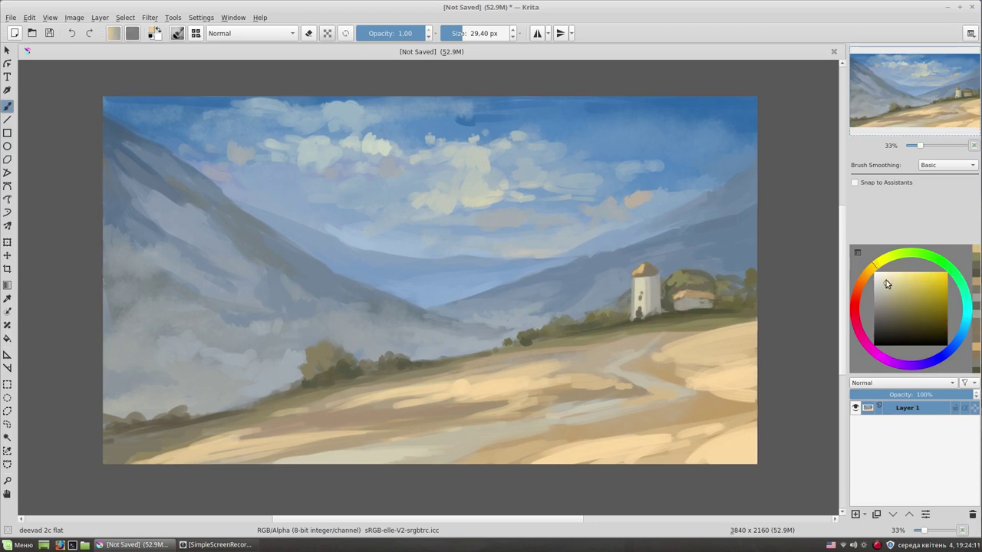
Step: Repaint the tower roof in a lighter beige
{"action": "left_click_drag", "start_coordinate": [638, 281], "coordinate": [654, 274]}
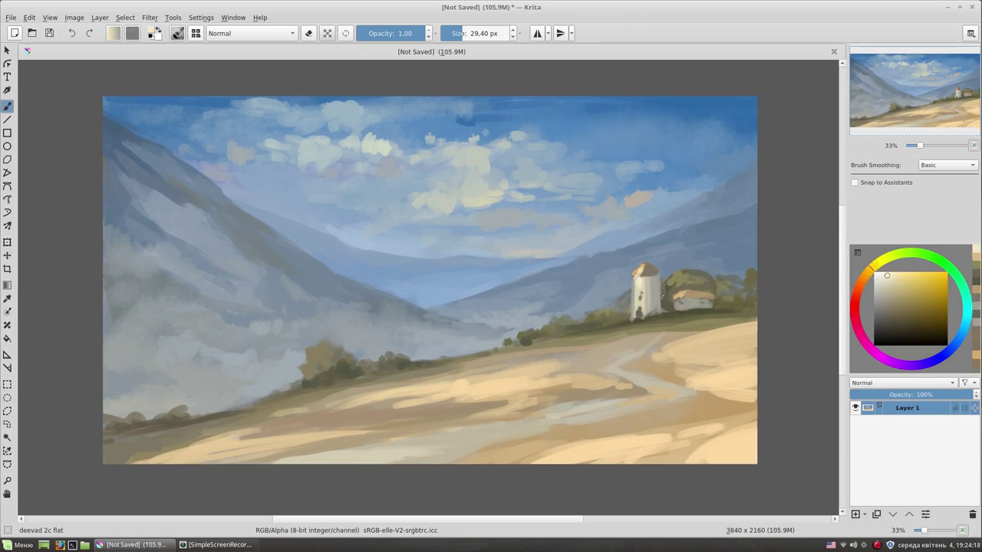
{"action": "left_click", "coordinate": [703, 302], "text": "ctrl"}
{"action": "key", "text": "bracketright"}
{"action": "left_click", "coordinate": [681, 310], "text": "ctrl"}
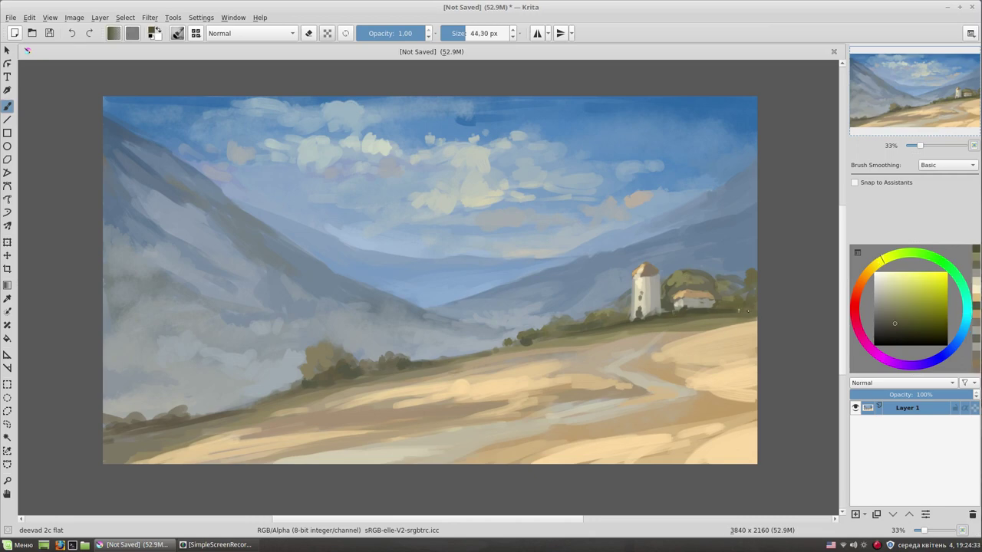
Step: Paint light sand strokes along the path with darker strokes at its edge
{"action": "left_click", "coordinate": [686, 333], "text": "ctrl"}
{"action": "key", "text": "bracketright"}
{"action": "mouse_move", "coordinate": [637, 350]}
{"action": "left_mouse_down"}
{"action": "mouse_move", "coordinate": [594, 368]}
{"action": "mouse_move", "coordinate": [633, 354]}
{"action": "left_mouse_up"}
{"action": "left_click", "coordinate": [641, 384], "text": "ctrl"}
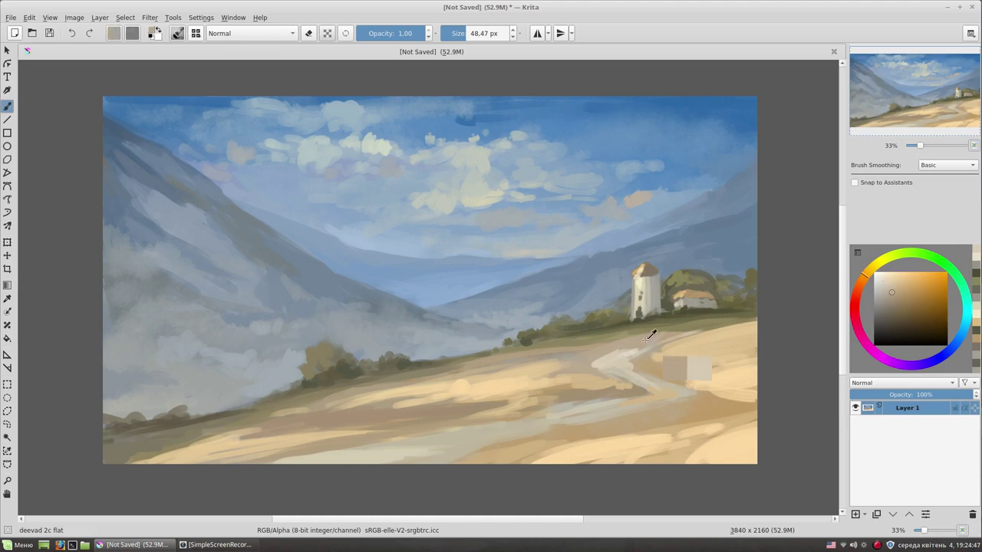
{"action": "left_click", "coordinate": [633, 376], "text": "ctrl"}
{"action": "mouse_move", "coordinate": [690, 332]}
{"action": "left_mouse_down"}
{"action": "mouse_move", "coordinate": [592, 362]}
{"action": "mouse_move", "coordinate": [748, 313]}
{"action": "mouse_move", "coordinate": [656, 359]}
{"action": "left_mouse_up"}
Step: Add very light sand strokes on the hillside right of the path
{"action": "left_click", "coordinate": [748, 323], "text": "ctrl"}
{"action": "mouse_move", "coordinate": [741, 331]}
{"action": "left_mouse_down"}
{"action": "mouse_move", "coordinate": [682, 349]}
{"action": "mouse_move", "coordinate": [755, 319]}
{"action": "left_mouse_up"}
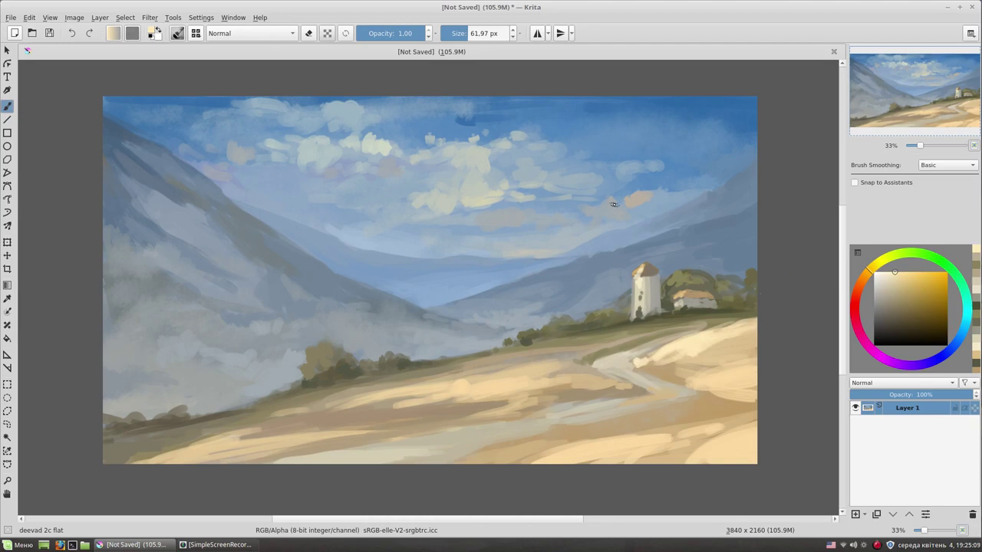
{"action": "left_click_drag", "start_coordinate": [751, 361], "coordinate": [735, 347]}
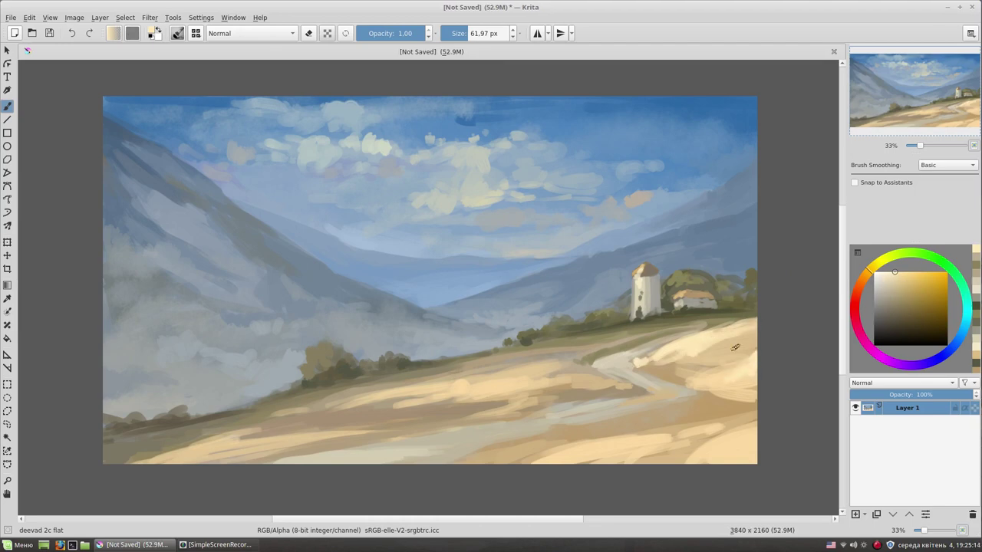
{"action": "left_click", "coordinate": [546, 356], "text": "ctrl"}
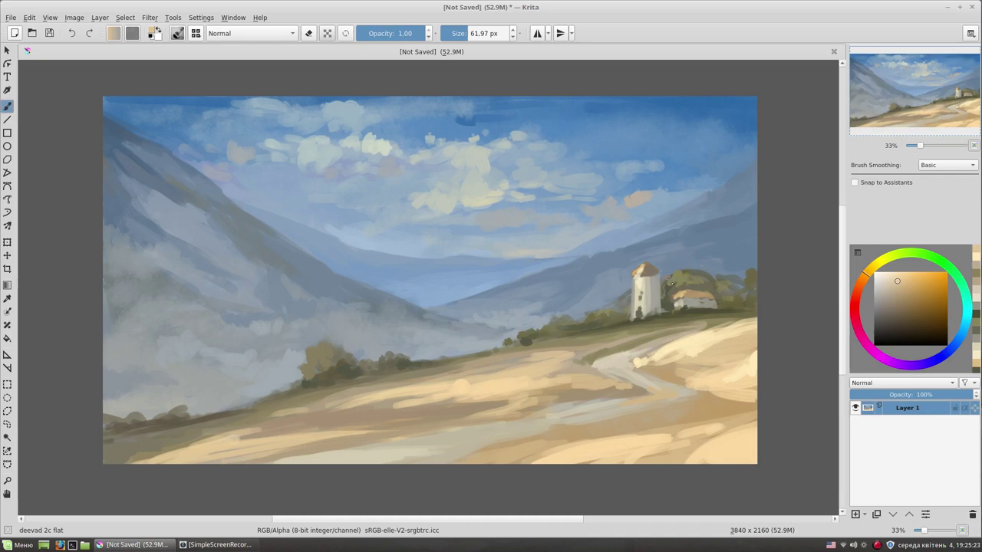
Step: Choose a dark colour and paint the windmill's upper-left sail
{"action": "left_click", "coordinate": [709, 305], "text": "ctrl"}
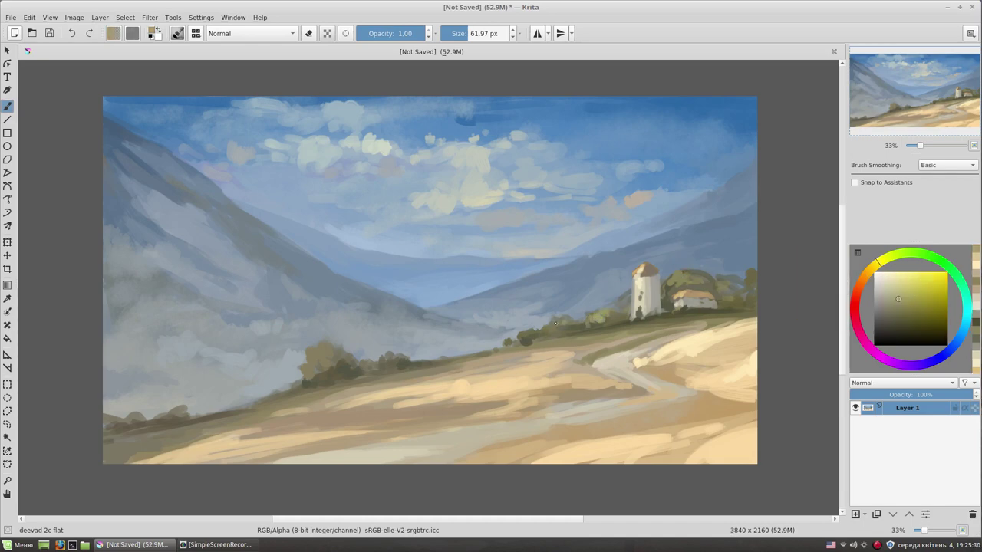
{"action": "left_click", "coordinate": [641, 310], "text": "ctrl"}
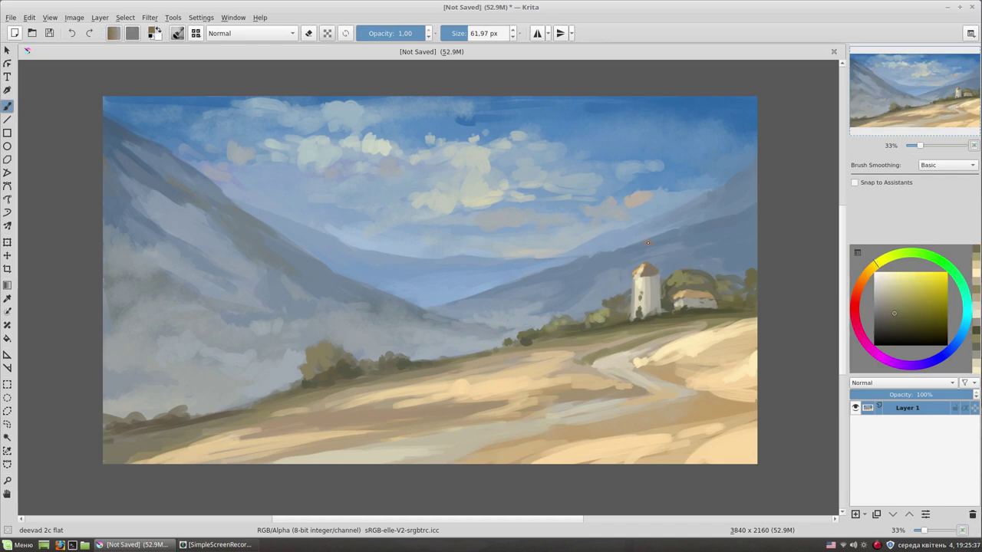
{"action": "left_click", "coordinate": [626, 305], "text": "ctrl"}
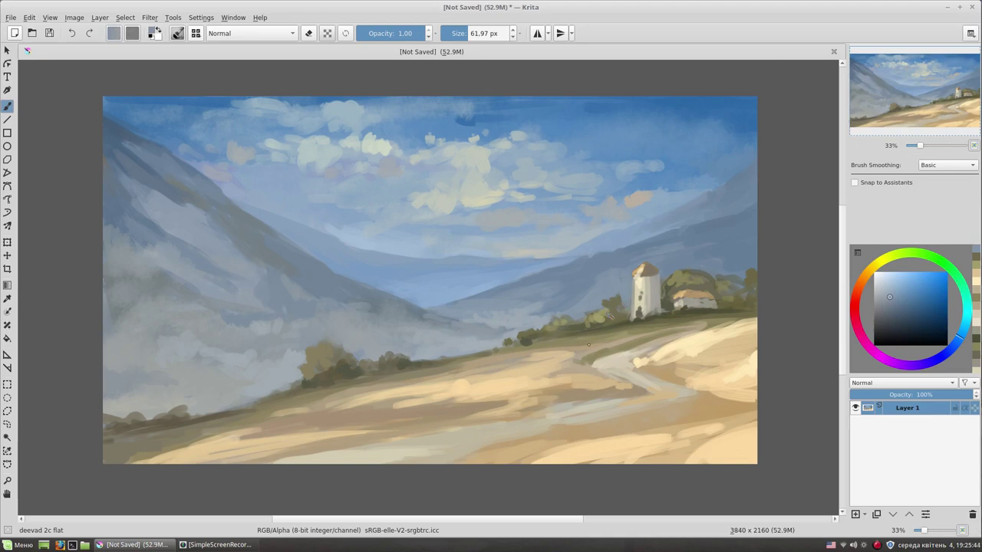
{"action": "left_click", "coordinate": [886, 327]}
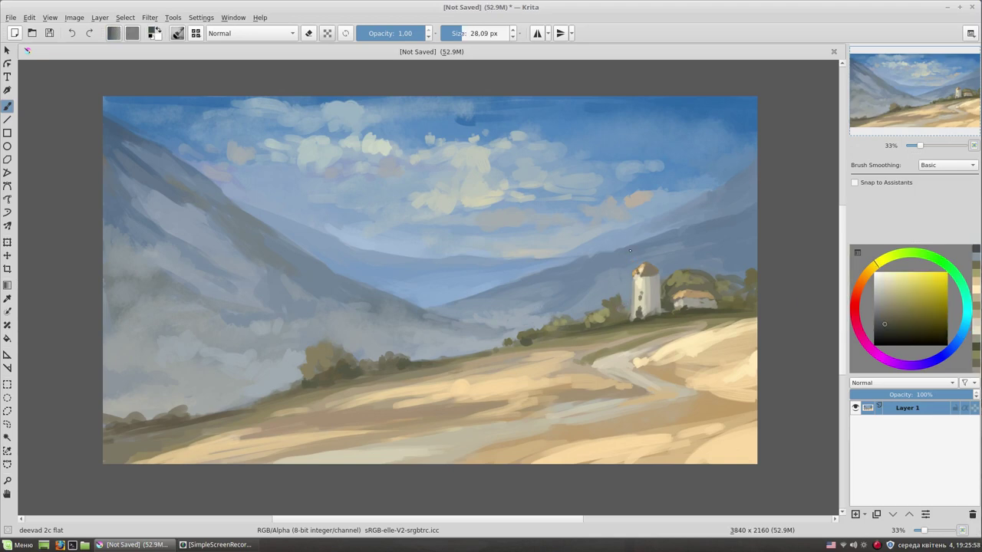
{"action": "left_click_drag", "start_coordinate": [627, 256], "coordinate": [649, 297]}
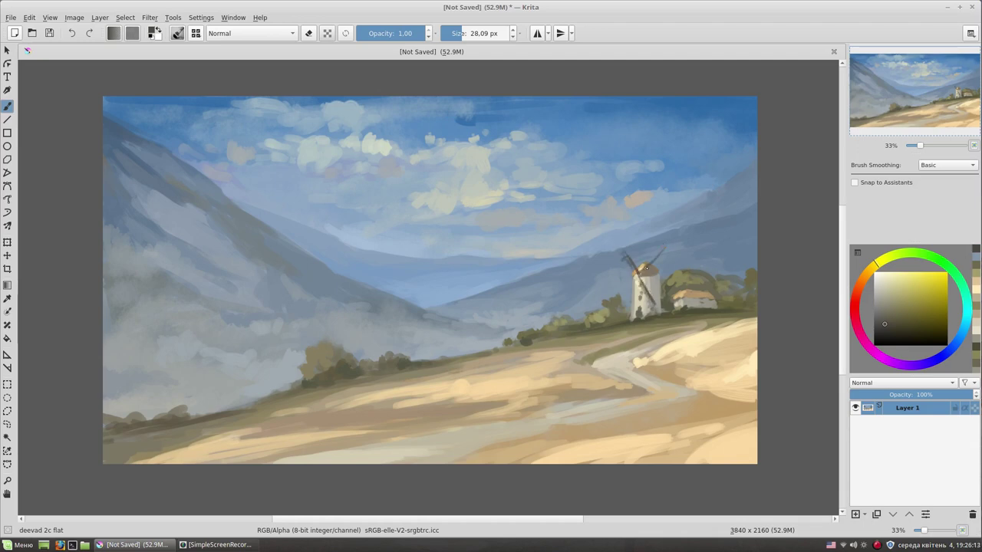
Step: Paint a second windmill sail down-left from the hub and dab a mark near the path
{"action": "left_click_drag", "start_coordinate": [636, 272], "coordinate": [619, 292]}
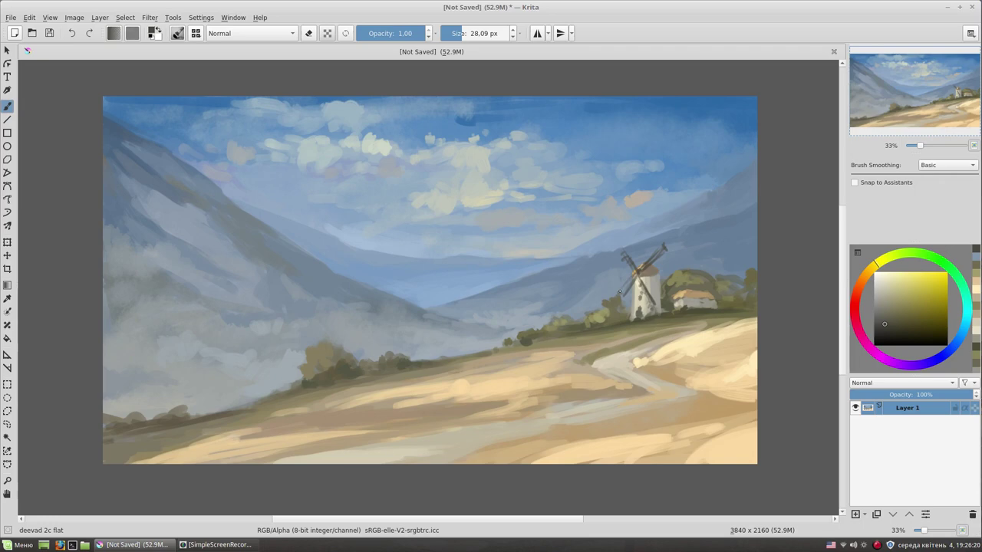
{"action": "left_click", "coordinate": [654, 304], "text": "ctrl"}
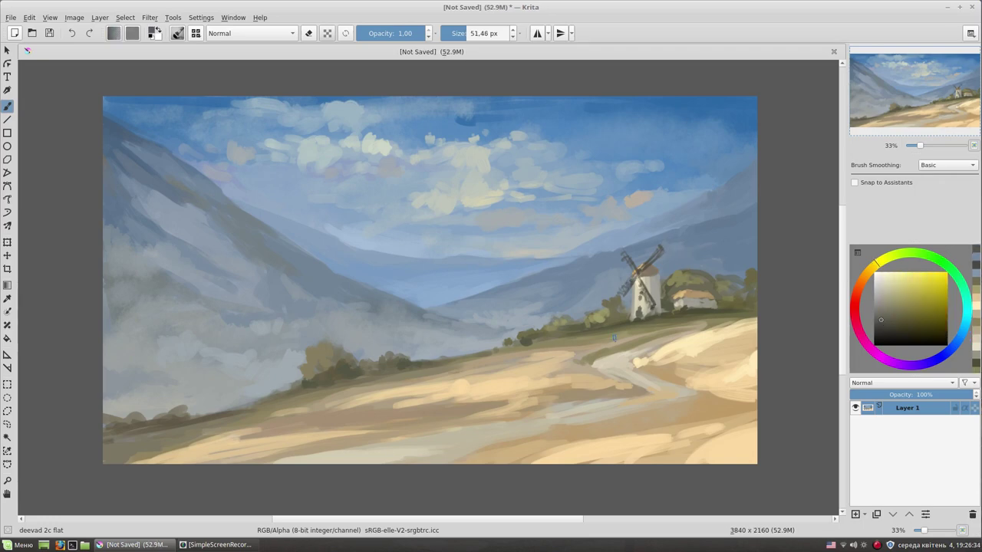
{"action": "left_click", "coordinate": [659, 359], "text": "ctrl"}
{"action": "left_click", "coordinate": [666, 372], "text": "ctrl"}
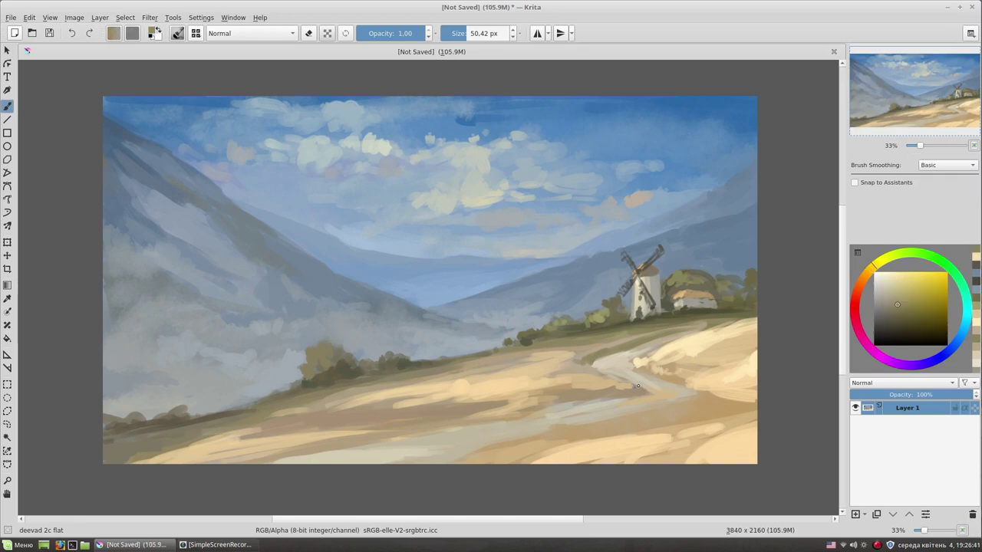
{"action": "left_click_drag", "start_coordinate": [646, 382], "coordinate": [635, 390]}
Step: Sample lighter tans and brighten the upper path with light strokes
{"action": "left_click", "coordinate": [652, 386], "text": "ctrl"}
{"action": "left_click", "coordinate": [650, 386], "text": "ctrl"}
{"action": "left_click", "coordinate": [646, 388], "text": "ctrl"}
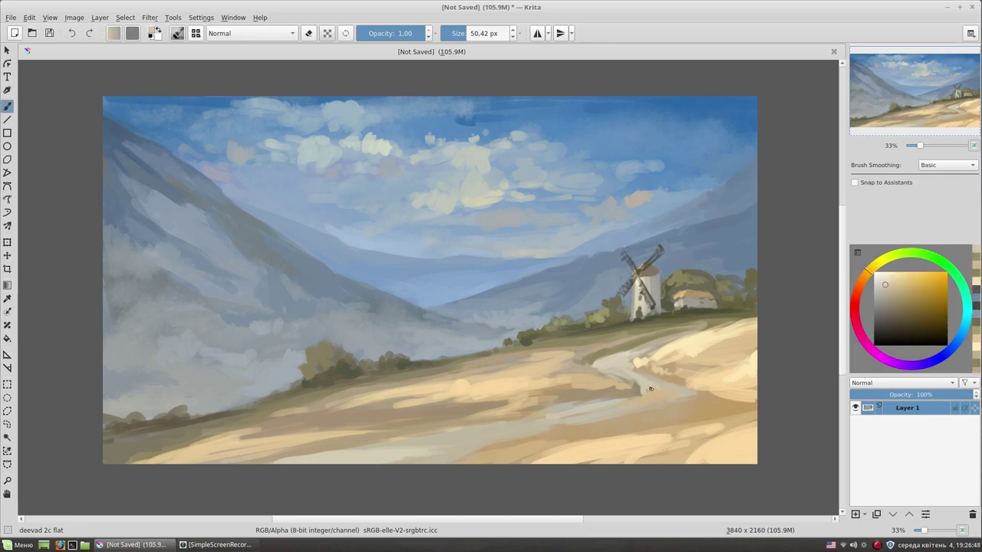
{"action": "left_click", "coordinate": [614, 349], "text": "ctrl"}
{"action": "left_click_drag", "start_coordinate": [575, 347], "coordinate": [619, 353]}
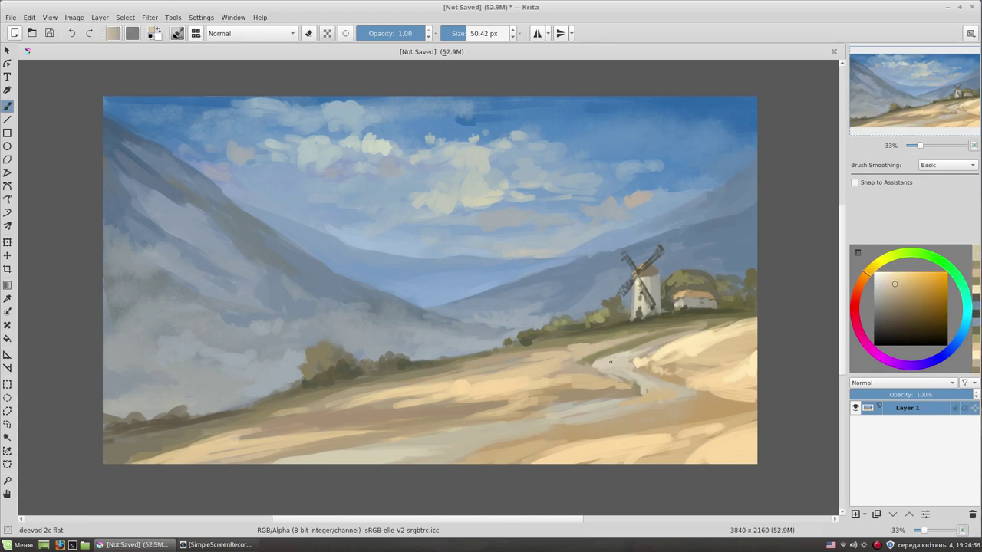
Step: Brighten the lower part of the path with light tan strokes
{"action": "left_click", "coordinate": [732, 408], "text": "ctrl"}
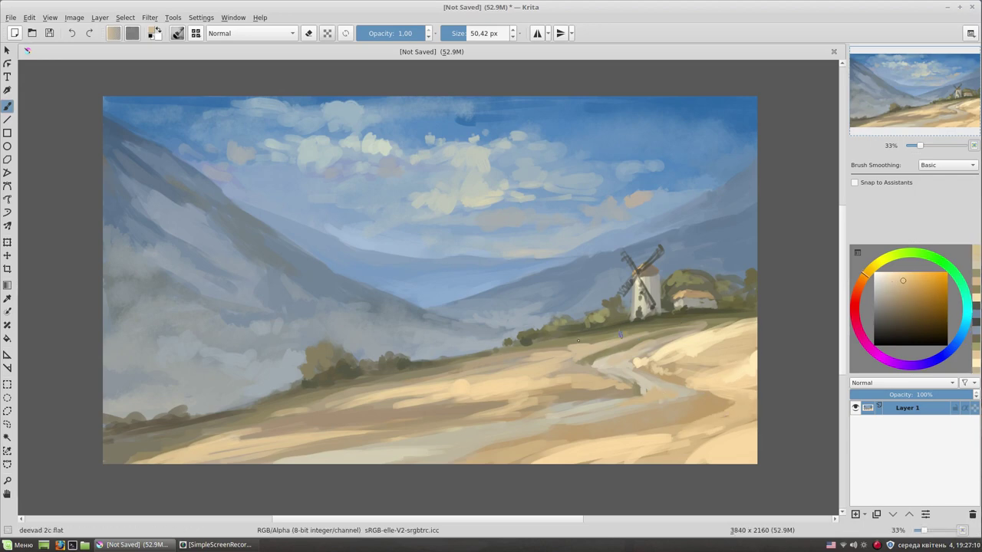
{"action": "left_click", "coordinate": [635, 329], "text": "ctrl"}
{"action": "left_click", "coordinate": [570, 436], "text": "ctrl"}
{"action": "left_click", "coordinate": [624, 411], "text": "ctrl"}
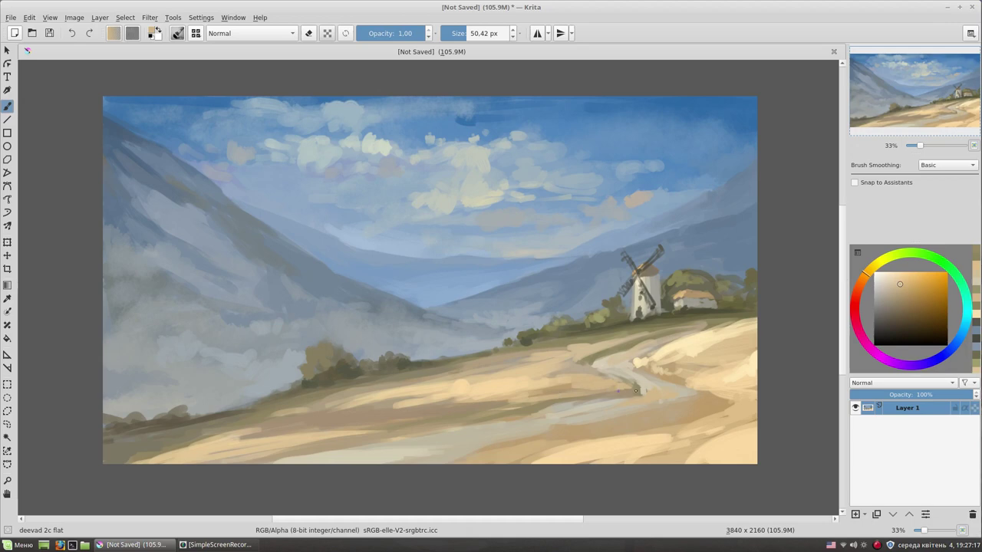
{"action": "left_click_drag", "start_coordinate": [587, 350], "coordinate": [614, 357]}
{"action": "left_click", "coordinate": [653, 431], "text": "ctrl"}
{"action": "left_click_drag", "start_coordinate": [557, 425], "coordinate": [625, 420]}
{"action": "left_click_drag", "start_coordinate": [709, 400], "coordinate": [568, 430]}
Step: Add light strokes on the path and a darker stroke across it
{"action": "left_click", "coordinate": [769, 404], "text": "ctrl"}
{"action": "left_click_drag", "start_coordinate": [709, 410], "coordinate": [671, 422]}
{"action": "left_click", "coordinate": [718, 356], "text": "ctrl"}
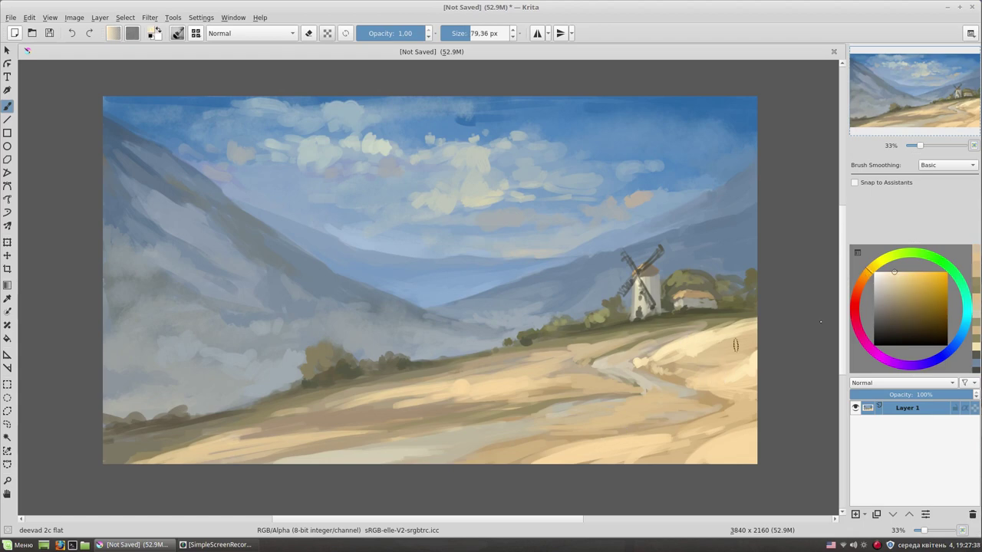
{"action": "left_click_drag", "start_coordinate": [713, 354], "coordinate": [736, 355]}
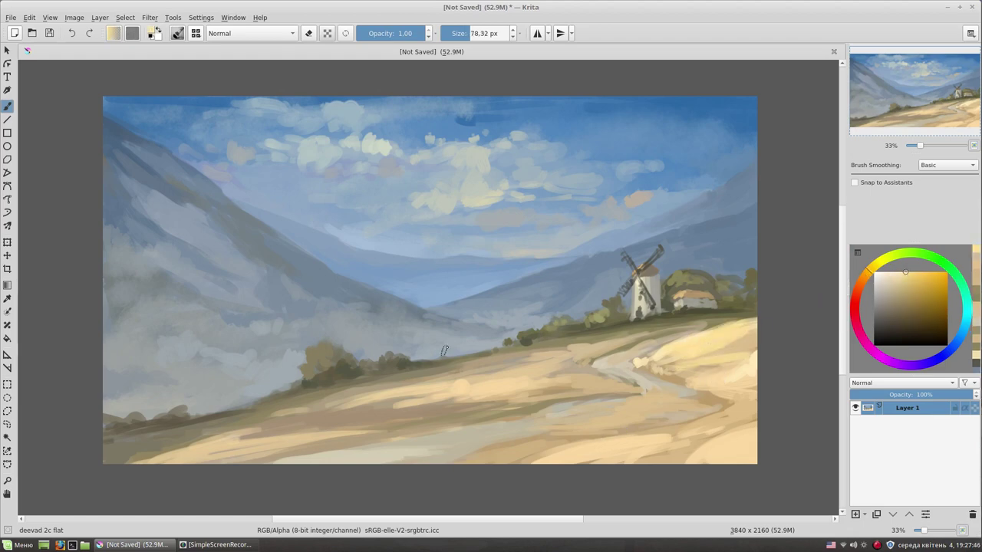
{"action": "left_click", "coordinate": [477, 400], "text": "ctrl"}
{"action": "left_click_drag", "start_coordinate": [477, 399], "coordinate": [529, 393]}
Step: Paint light yellow strokes at the bottom left and along the canvas bottom
{"action": "left_click", "coordinate": [496, 385], "text": "ctrl"}
{"action": "left_click", "coordinate": [338, 407], "text": "ctrl"}
{"action": "mouse_move", "coordinate": [285, 443]}
{"action": "left_mouse_down"}
{"action": "mouse_move", "coordinate": [231, 452]}
{"action": "mouse_move", "coordinate": [330, 437]}
{"action": "left_mouse_up"}
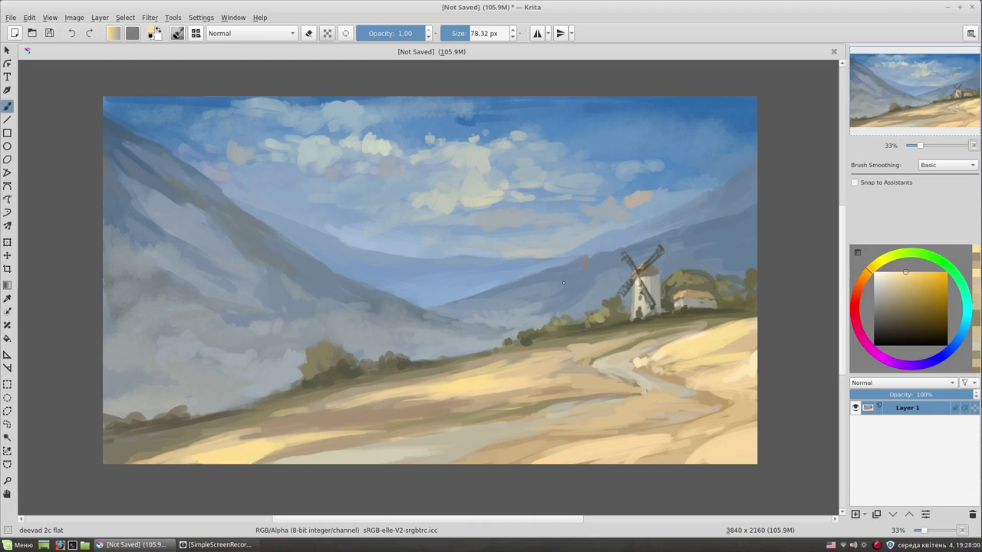
{"action": "mouse_move", "coordinate": [621, 449]}
{"action": "left_mouse_down"}
{"action": "mouse_move", "coordinate": [475, 457]}
{"action": "mouse_move", "coordinate": [590, 457]}
{"action": "left_mouse_up"}
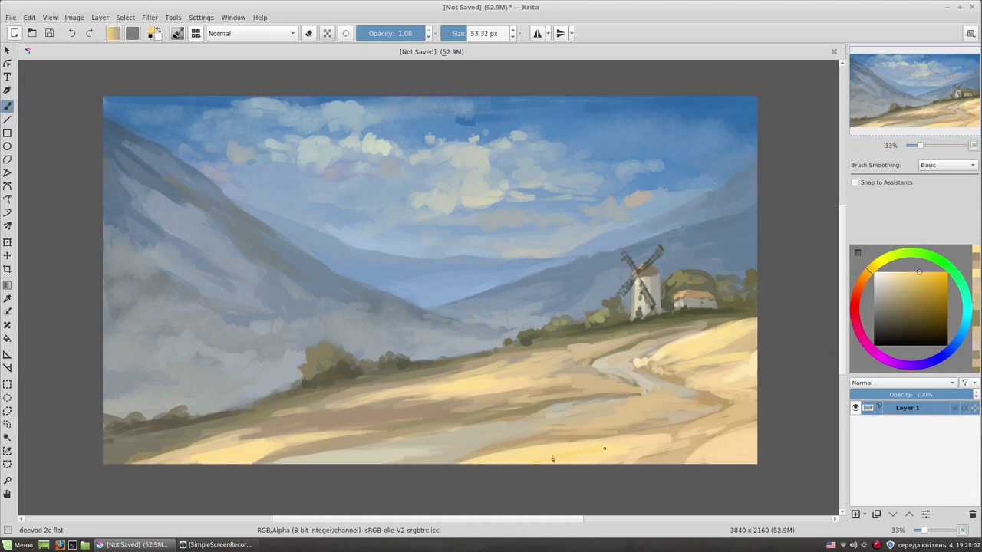
Step: Paint a subtle greyish-tan hillside stroke and dark olive into the shrub line
{"action": "left_click", "coordinate": [671, 439], "text": "ctrl"}
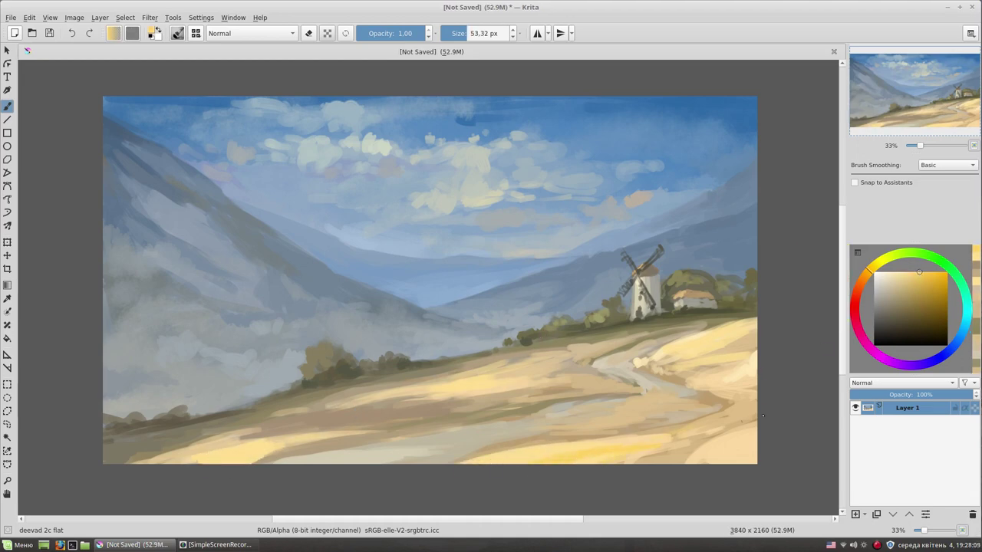
{"action": "left_click", "coordinate": [452, 416], "text": "ctrl"}
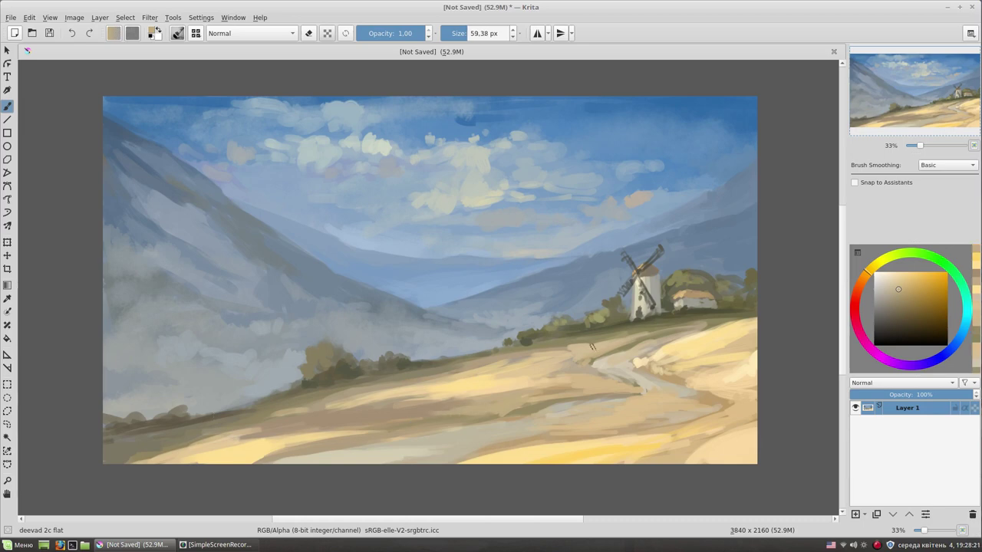
{"action": "left_click_drag", "start_coordinate": [499, 415], "coordinate": [546, 404]}
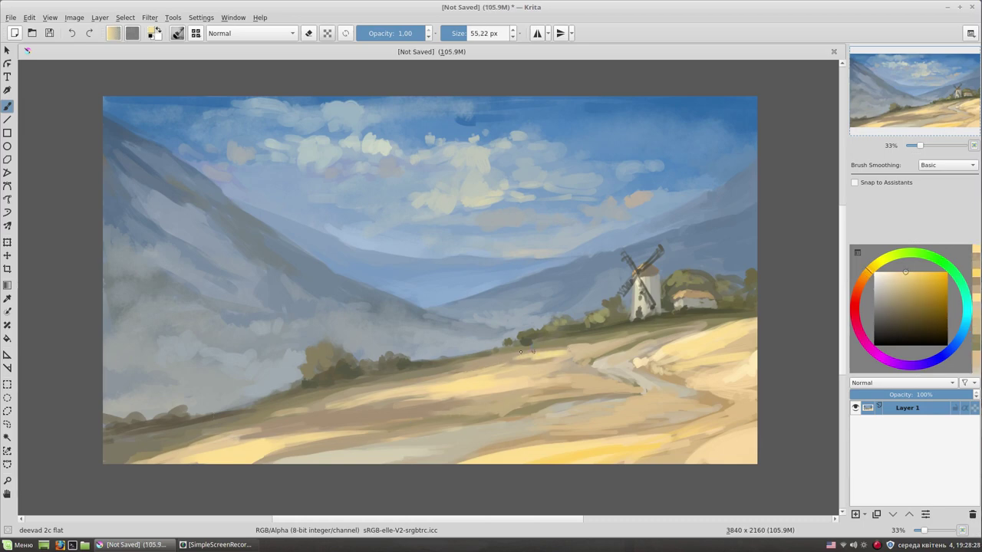
{"action": "left_click", "coordinate": [640, 320], "text": "ctrl"}
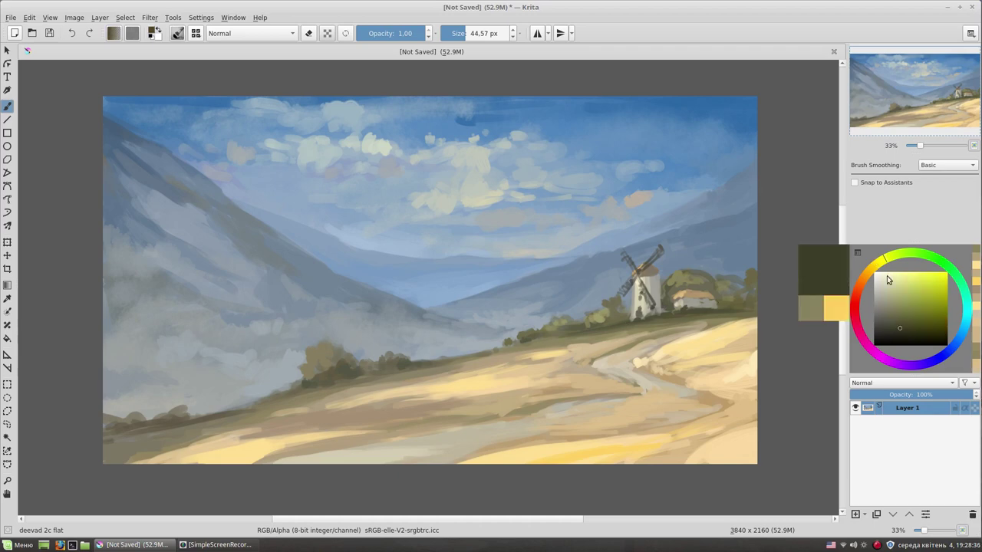
{"action": "left_click_drag", "start_coordinate": [654, 321], "coordinate": [589, 329]}
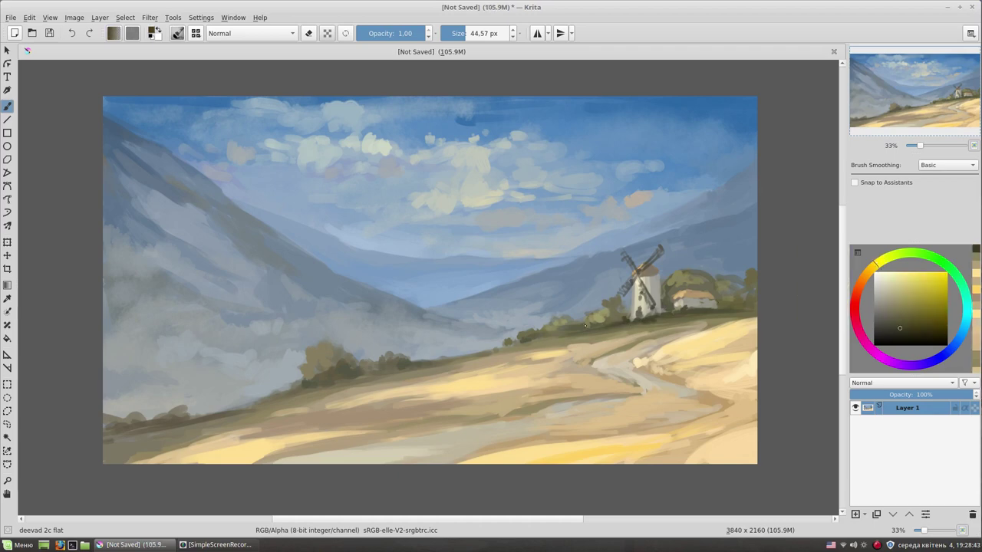
Step: Sample grey-green and olive foliage tones from the trees
{"action": "left_click", "coordinate": [733, 307], "text": "ctrl"}
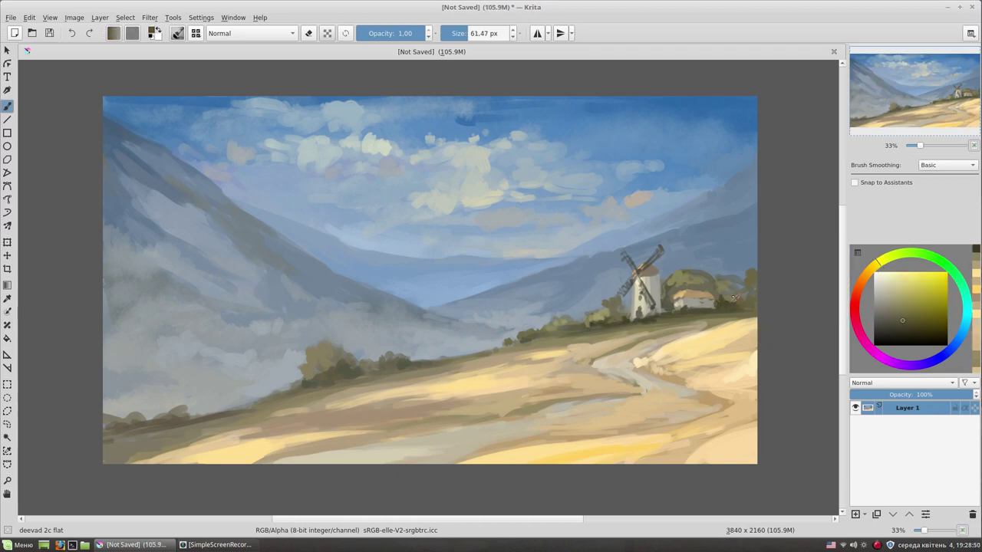
{"action": "left_click", "coordinate": [740, 288], "text": "ctrl"}
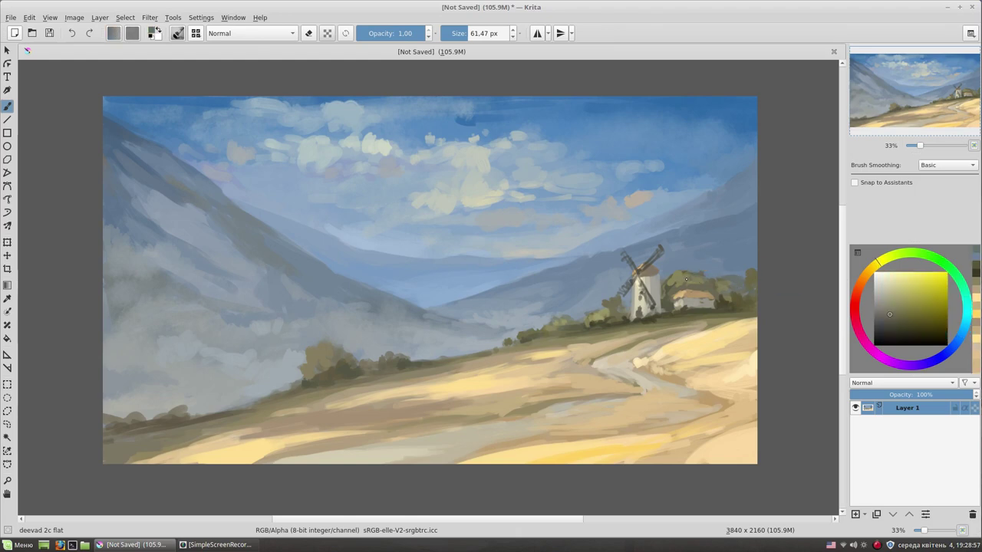
{"action": "left_click", "coordinate": [676, 280], "text": "ctrl"}
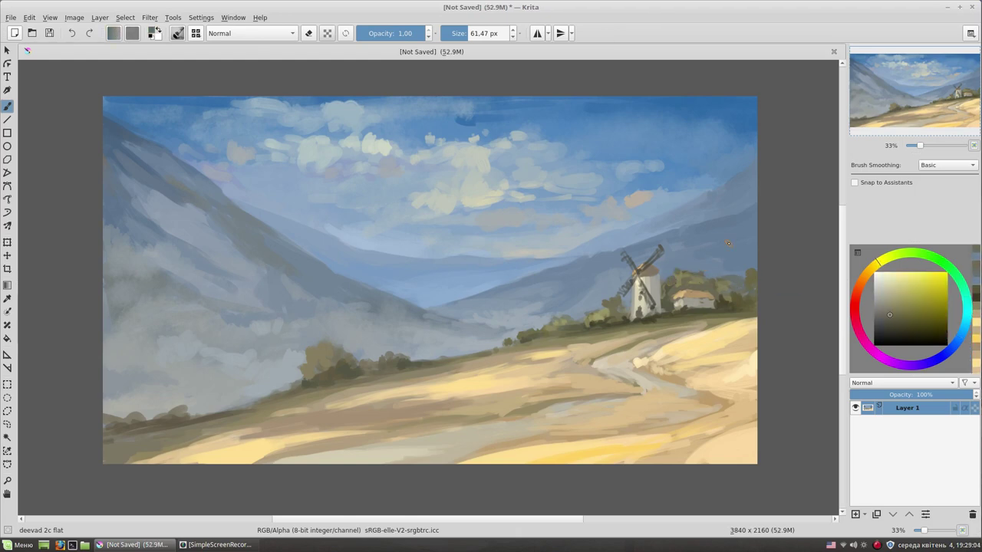
{"action": "left_click", "coordinate": [675, 282], "text": "ctrl"}
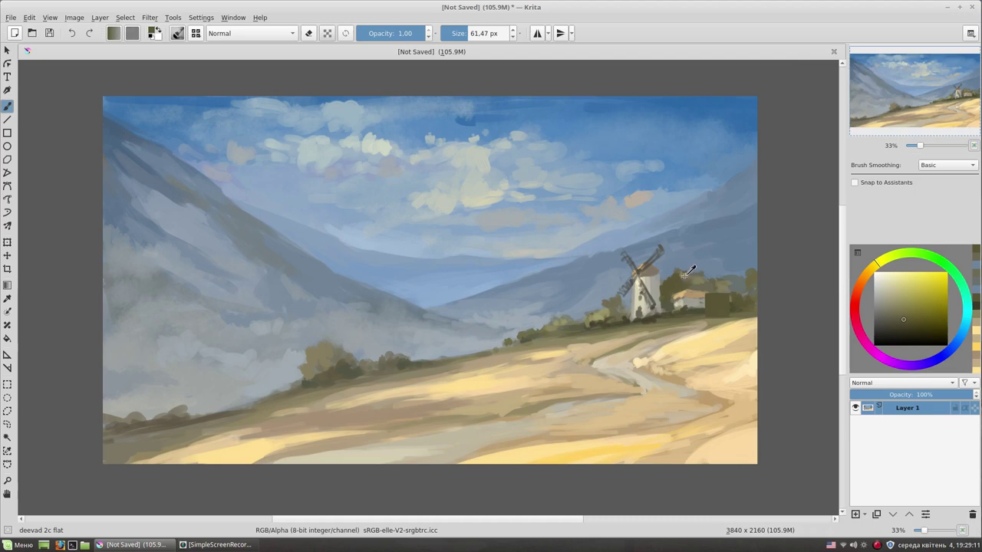
{"action": "left_click", "coordinate": [719, 288], "text": "ctrl"}
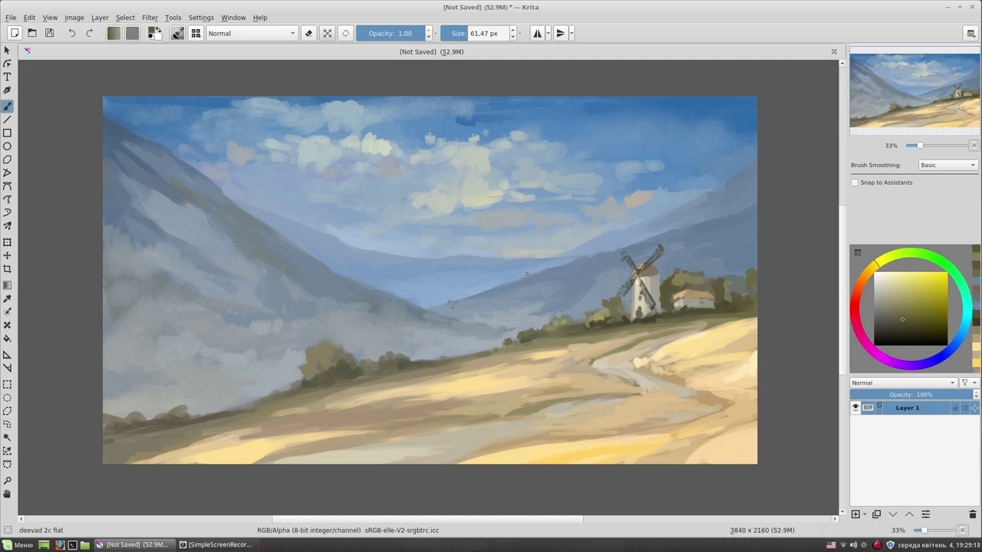
{"action": "left_click", "coordinate": [345, 350], "text": "ctrl"}
{"action": "left_click", "coordinate": [326, 366], "text": "ctrl"}
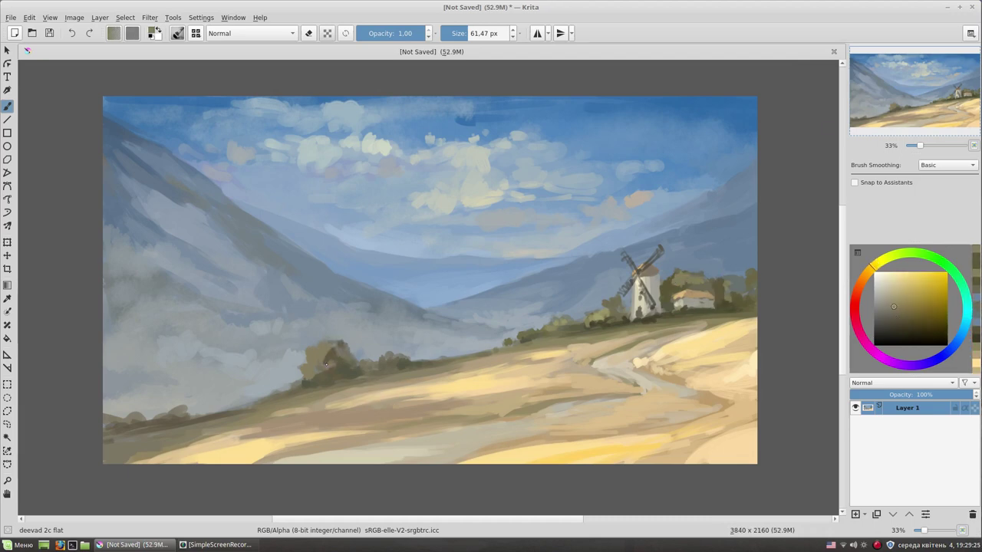
{"action": "left_click", "coordinate": [320, 359], "text": "ctrl"}
{"action": "left_click", "coordinate": [341, 367], "text": "ctrl"}
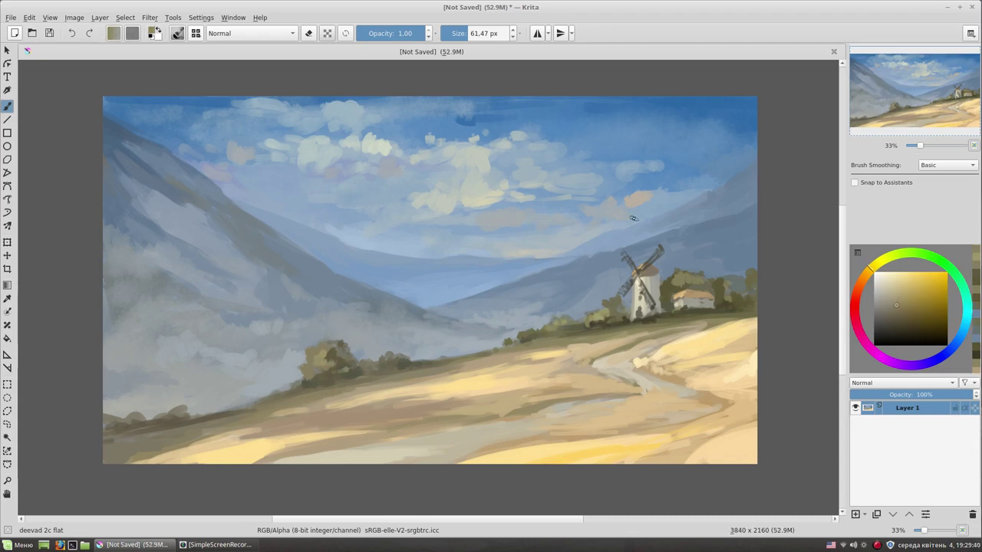
Step: Dab light paint beside the houses to form a small pale cottage left of the windmill
{"action": "left_click", "coordinate": [658, 305], "text": "ctrl"}
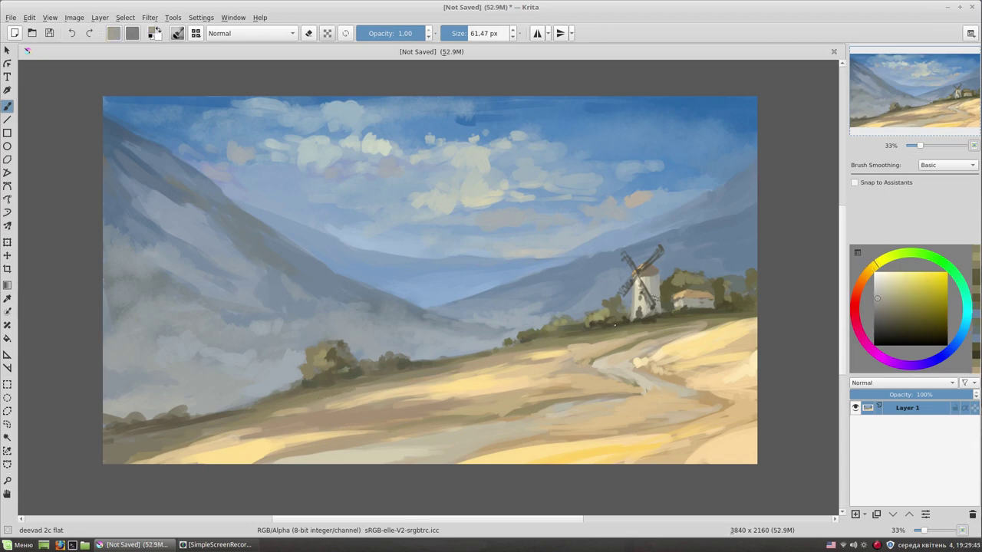
{"action": "left_click", "coordinate": [572, 326]}
{"action": "left_click", "coordinate": [701, 294], "text": "ctrl"}
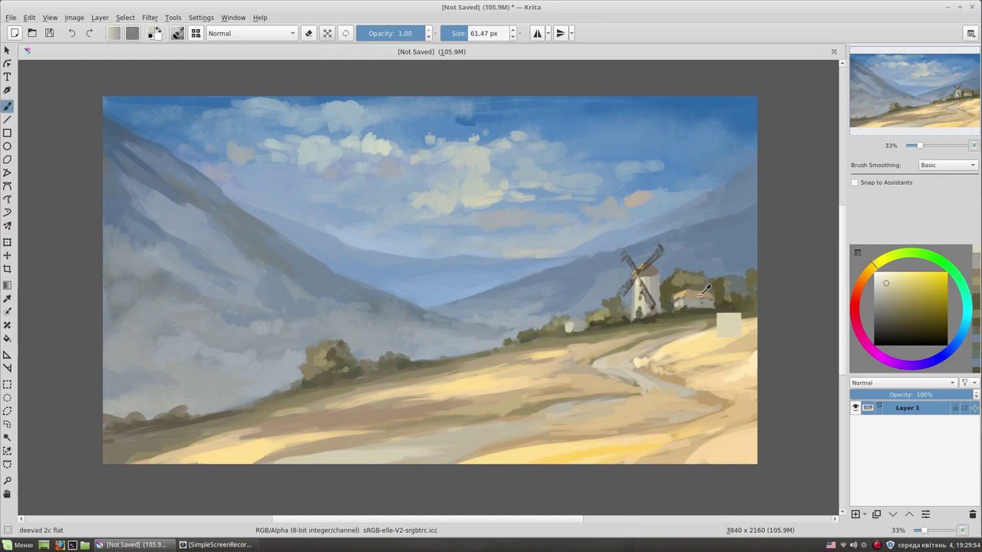
{"action": "left_click_drag", "start_coordinate": [701, 294], "coordinate": [660, 299]}
{"action": "left_click", "coordinate": [619, 303], "text": "ctrl"}
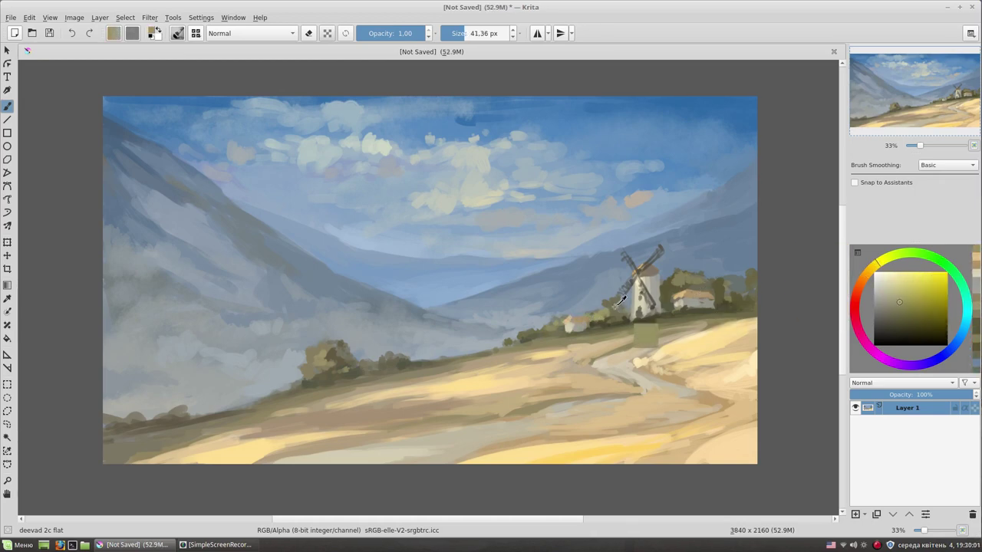
{"action": "left_click", "coordinate": [591, 326], "text": "ctrl"}
{"action": "left_click_drag", "start_coordinate": [616, 158], "coordinate": [709, 134], "text": "shift"}
{"action": "left_click", "coordinate": [709, 131], "text": "ctrl"}
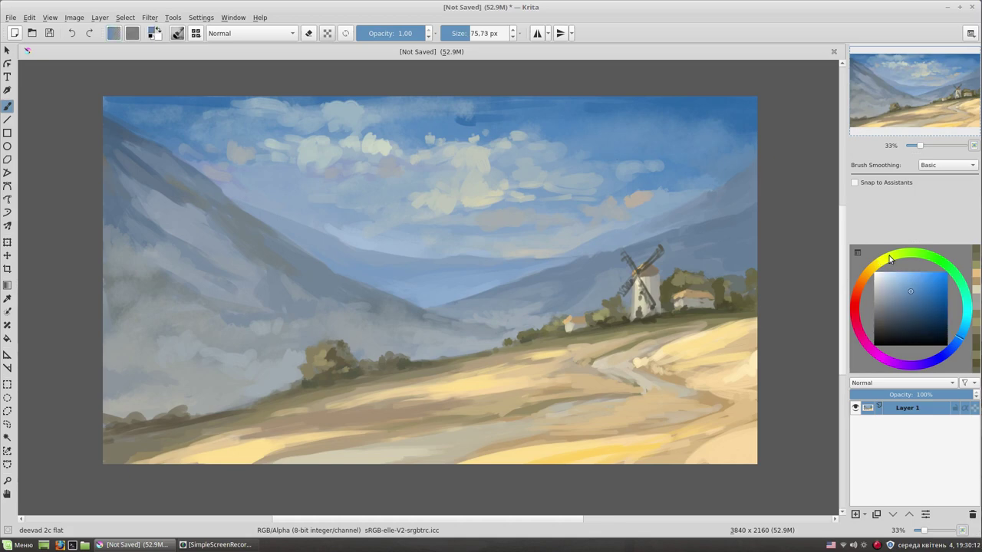
Step: Paint light-blue and dark-blue strokes into the upper-right sky with a smaller brush
{"action": "left_click", "coordinate": [694, 135], "text": "ctrl"}
{"action": "left_click_drag", "start_coordinate": [740, 142], "coordinate": [675, 139]}
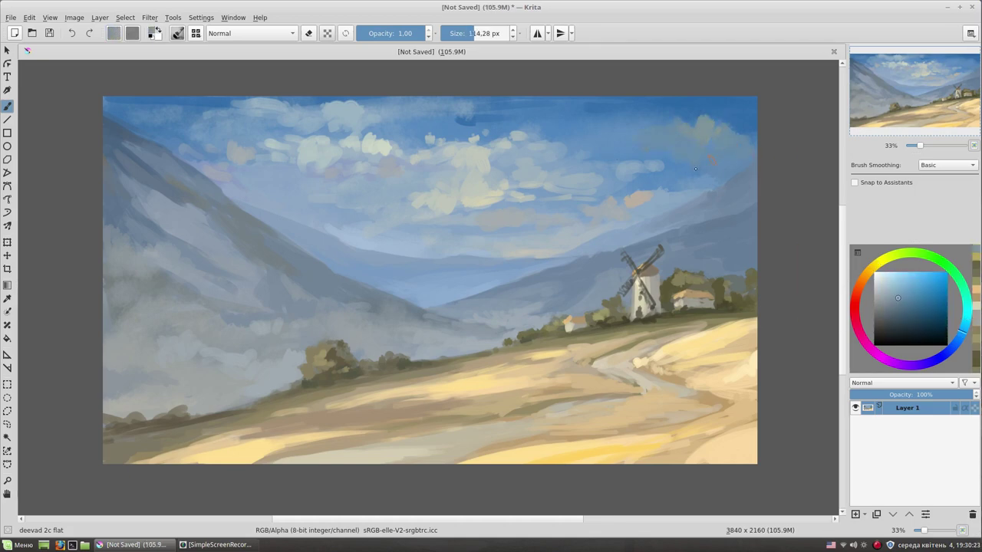
{"action": "left_click", "coordinate": [696, 168], "text": "ctrl"}
{"action": "left_click", "coordinate": [529, 127], "text": "ctrl"}
{"action": "left_click", "coordinate": [551, 147], "text": "ctrl"}
{"action": "left_click_drag", "start_coordinate": [551, 147], "coordinate": [530, 146], "text": "shift"}
{"action": "left_click", "coordinate": [621, 138], "text": "ctrl"}
{"action": "left_click_drag", "start_coordinate": [587, 126], "coordinate": [602, 108]}
Step: Extend a dark-blue stroke leftward across the upper sky
{"action": "left_click", "coordinate": [578, 128], "text": "ctrl"}
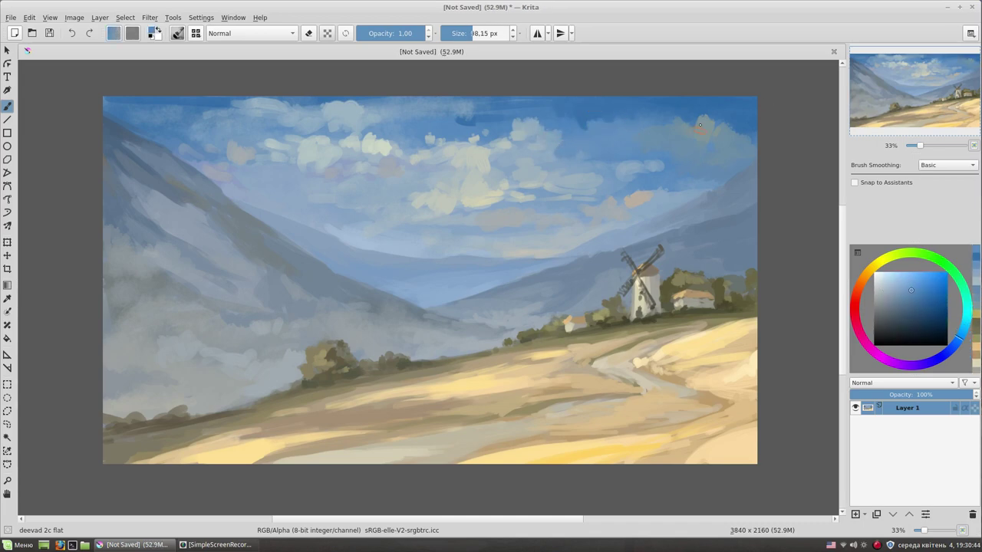
{"action": "left_click", "coordinate": [533, 131], "text": "ctrl"}
{"action": "left_click", "coordinate": [474, 108], "text": "ctrl"}
{"action": "left_click_drag", "start_coordinate": [479, 127], "coordinate": [407, 123]}
{"action": "left_click", "coordinate": [432, 115], "text": "ctrl"}
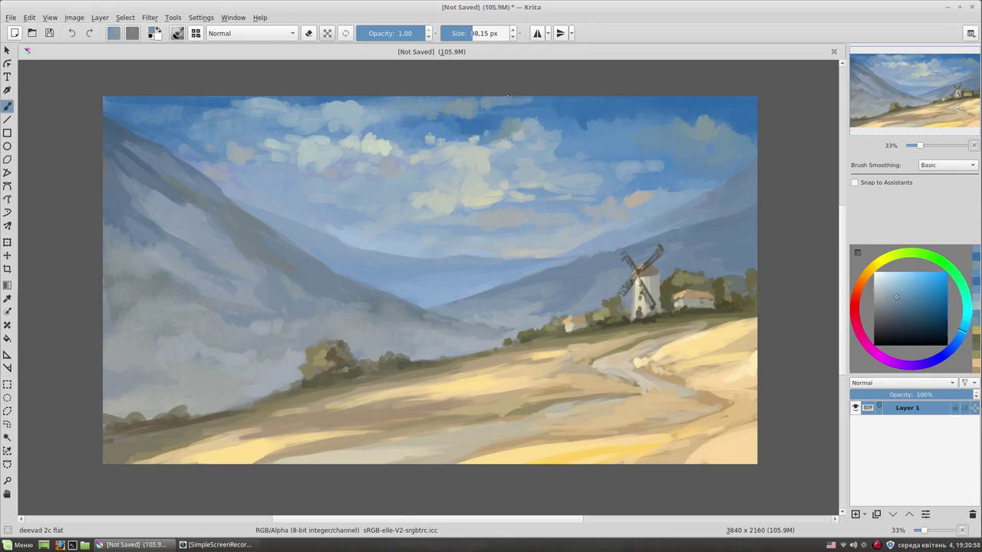
{"action": "left_click", "coordinate": [458, 176], "text": "ctrl"}
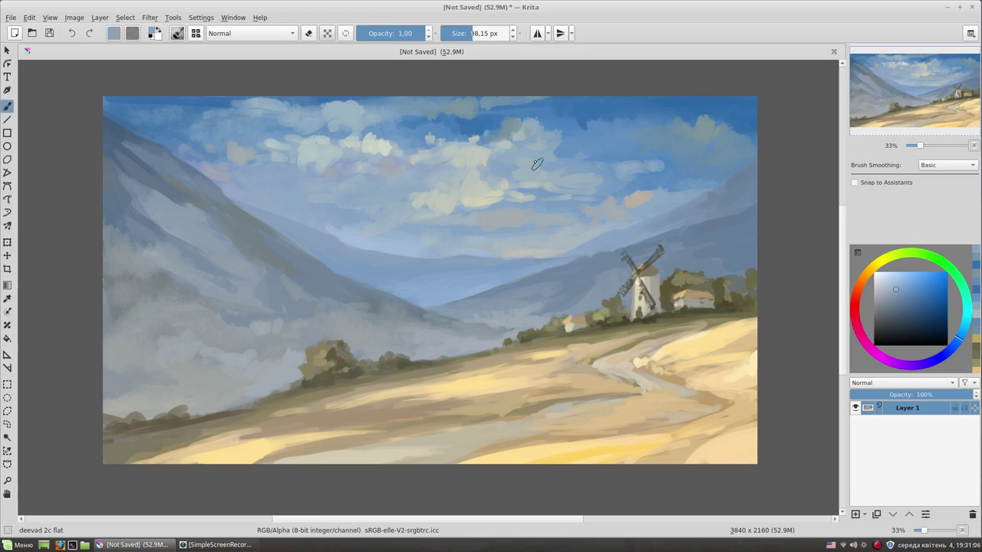
Step: Dab light blue into the left sky near the clouds
{"action": "left_click", "coordinate": [373, 159], "text": "ctrl"}
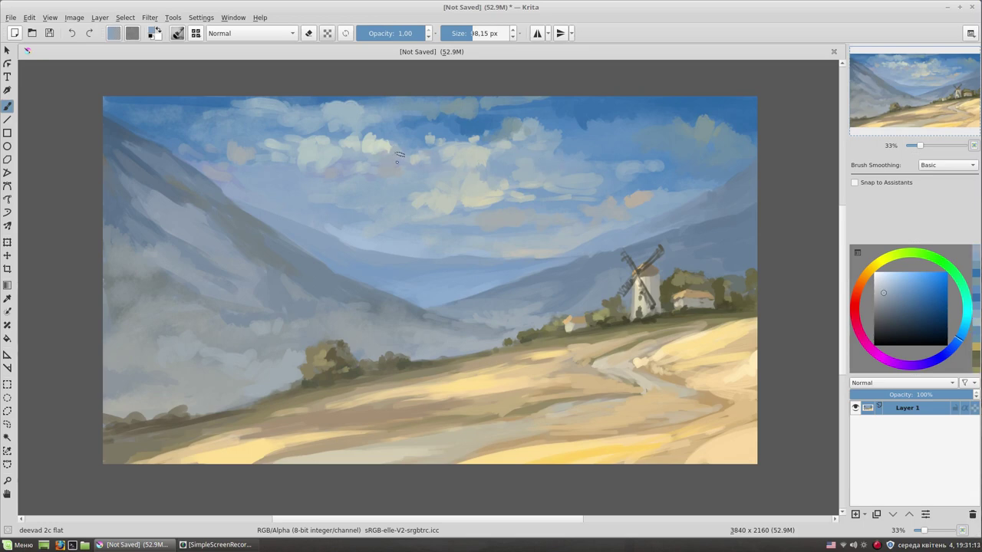
{"action": "left_click", "coordinate": [350, 162], "text": "ctrl"}
{"action": "left_click", "coordinate": [258, 155], "text": "ctrl"}
{"action": "left_click", "coordinate": [342, 215], "text": "ctrl"}
{"action": "left_click", "coordinate": [334, 207], "text": "ctrl"}
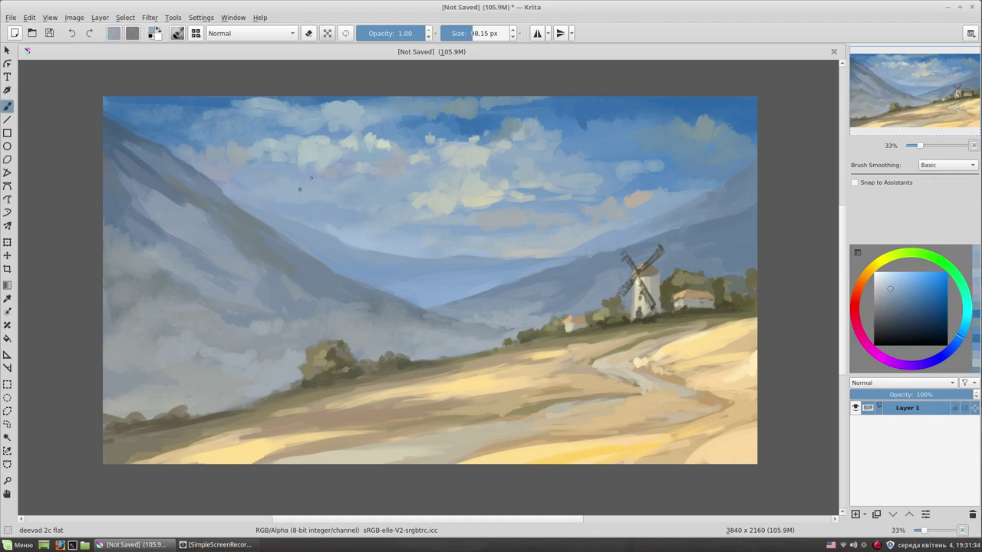
{"action": "left_click", "coordinate": [175, 108], "text": "ctrl"}
{"action": "left_click", "coordinate": [184, 113], "text": "ctrl"}
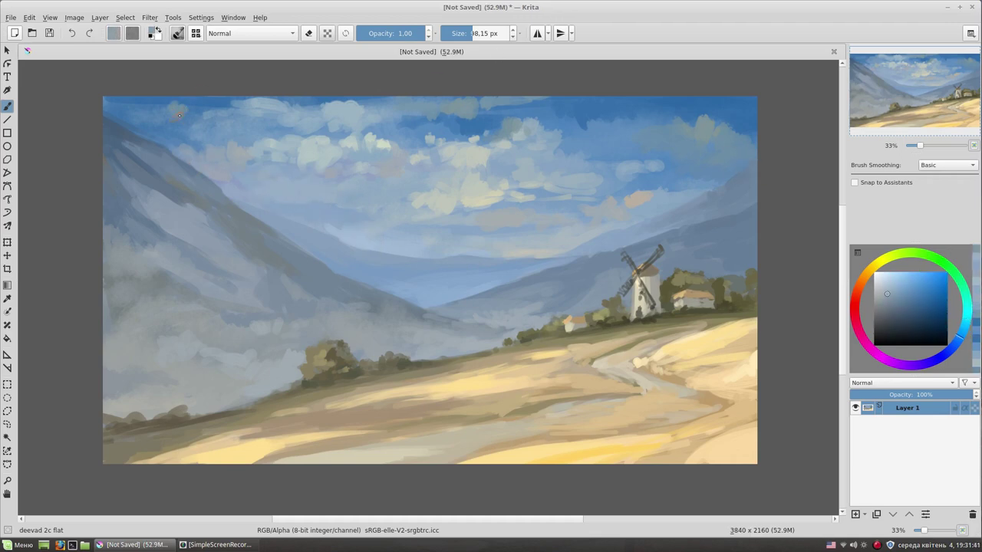
Step: Dab sky blue and light cyan-blue among the left clouds
{"action": "left_click", "coordinate": [155, 134], "text": "ctrl"}
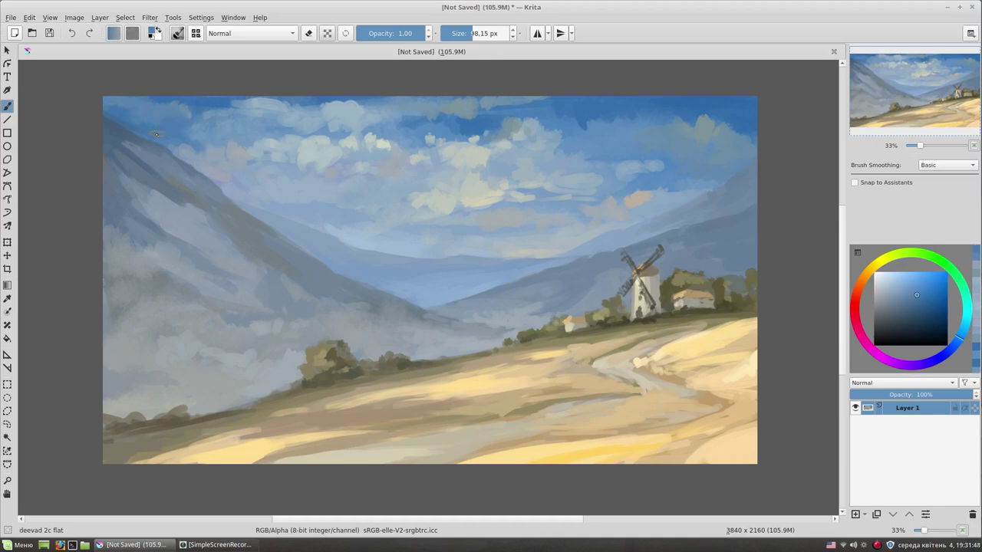
{"action": "left_click", "coordinate": [231, 115], "text": "ctrl"}
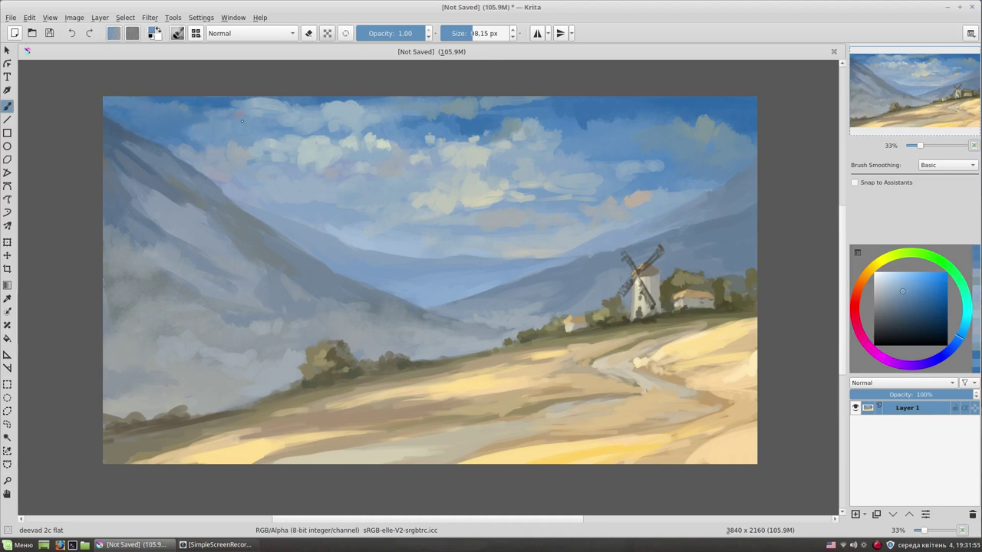
{"action": "left_click", "coordinate": [289, 166], "text": "ctrl"}
{"action": "left_click", "coordinate": [320, 172], "text": "ctrl"}
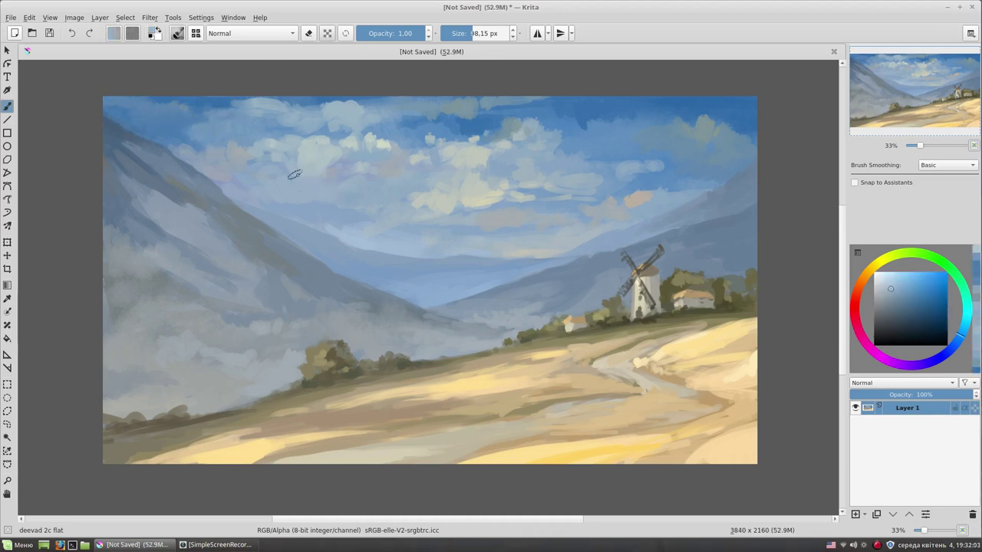
{"action": "left_click", "coordinate": [427, 196], "text": "ctrl"}
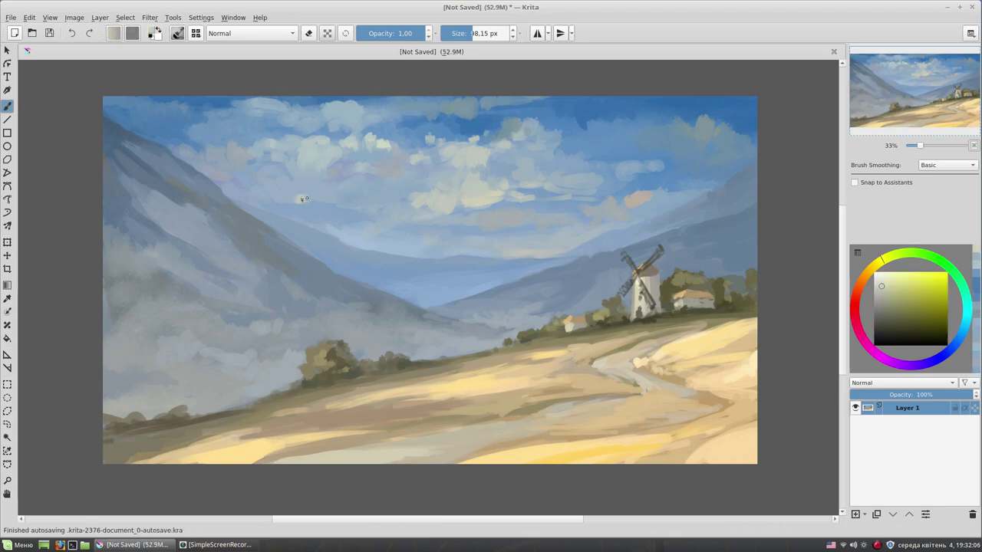
{"action": "left_click", "coordinate": [358, 196], "text": "ctrl"}
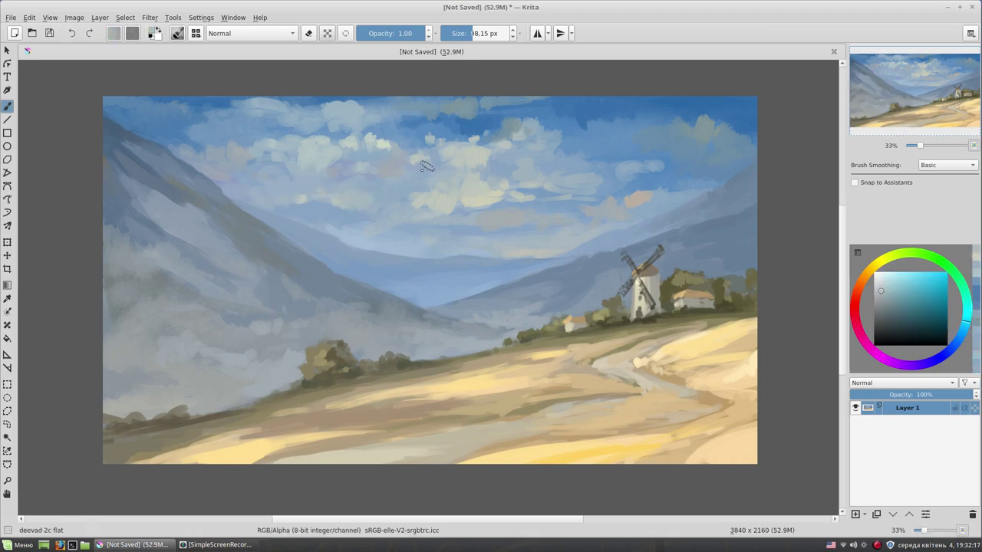
Step: Extend the peach cloud band leftward, then sample mountain blue-greys and hillside tan
{"action": "left_click", "coordinate": [454, 237], "text": "ctrl"}
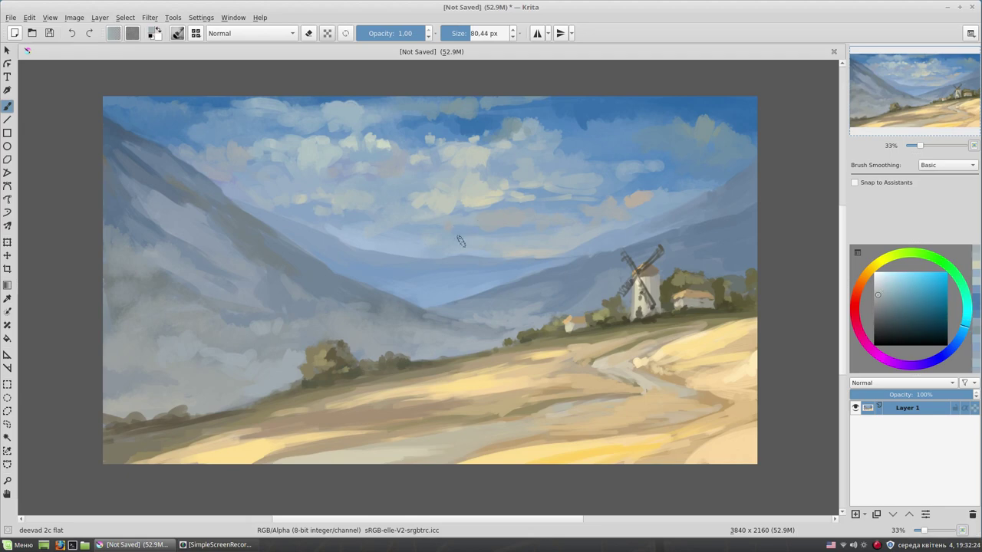
{"action": "left_click", "coordinate": [650, 208], "text": "ctrl"}
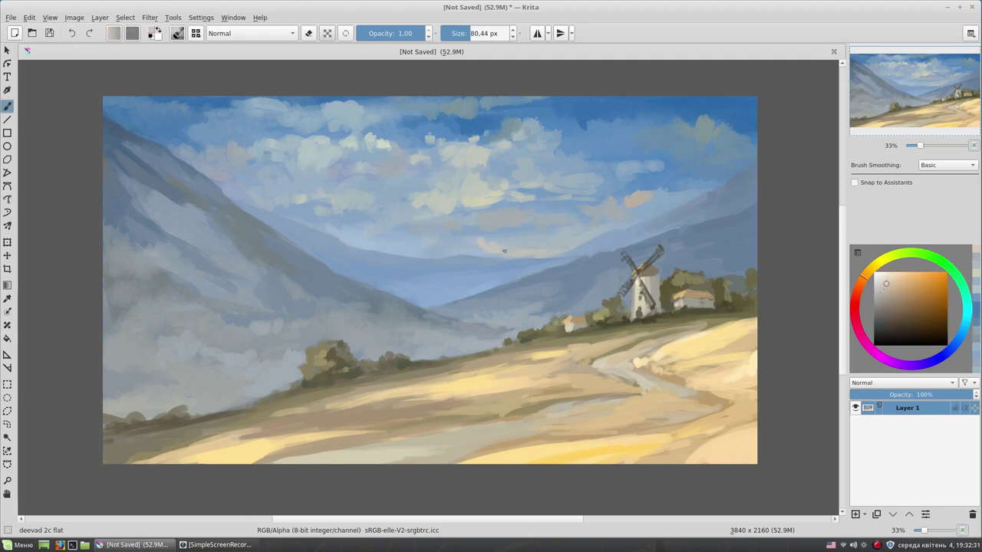
{"action": "mouse_move", "coordinate": [493, 234]}
{"action": "left_mouse_down"}
{"action": "mouse_move", "coordinate": [432, 248]}
{"action": "mouse_move", "coordinate": [455, 252]}
{"action": "left_mouse_up"}
{"action": "left_click", "coordinate": [425, 237], "text": "ctrl"}
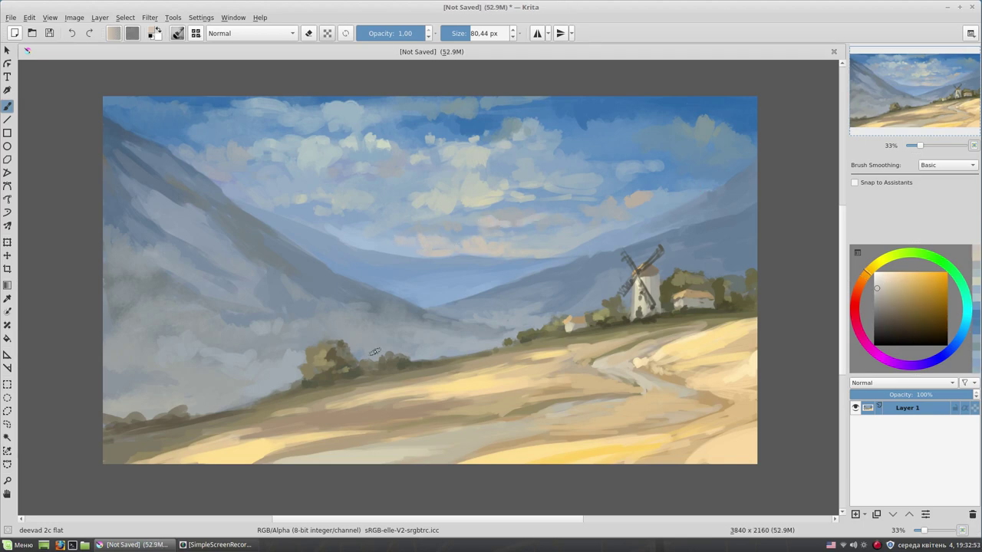
{"action": "left_click", "coordinate": [162, 192], "text": "ctrl"}
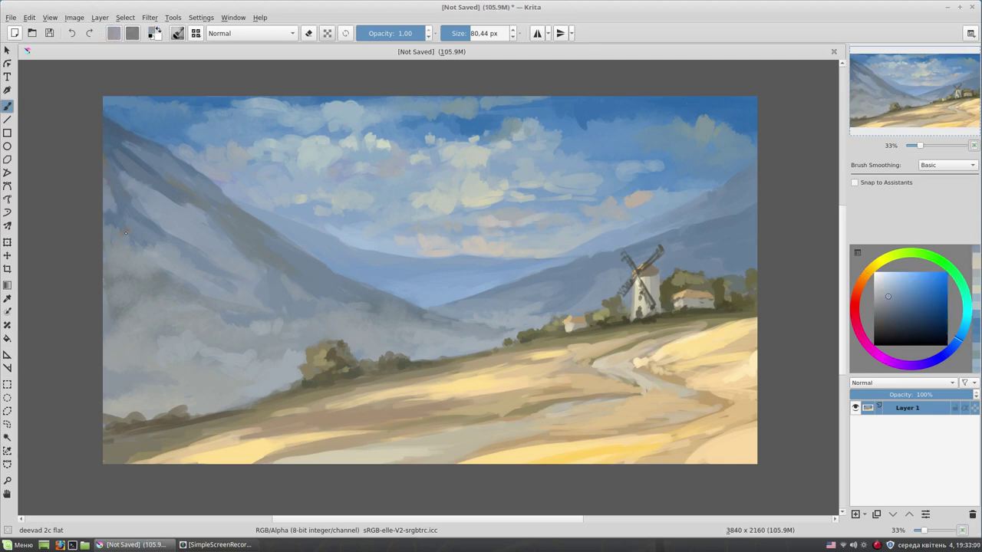
{"action": "left_click", "coordinate": [123, 135], "text": "ctrl"}
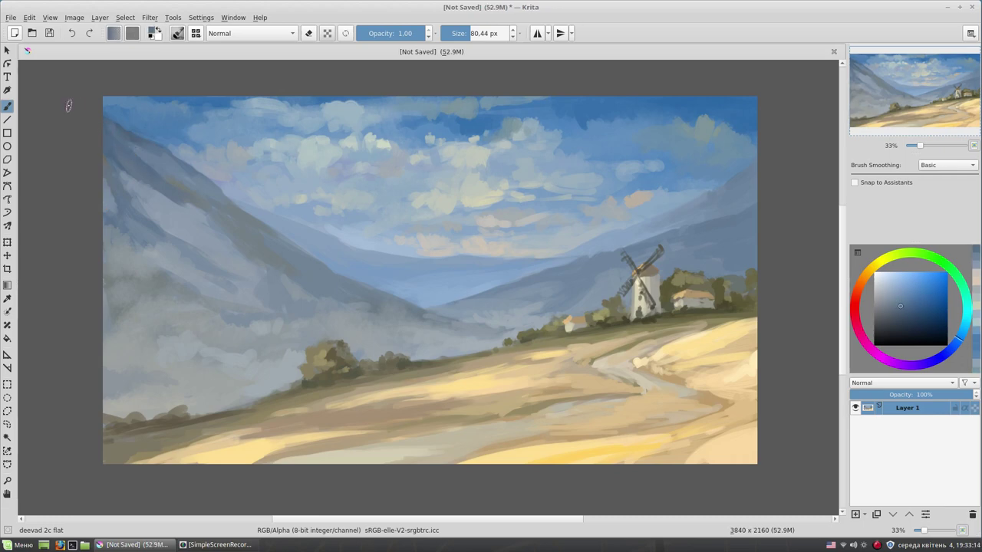
{"action": "left_click", "coordinate": [525, 433], "text": "ctrl"}
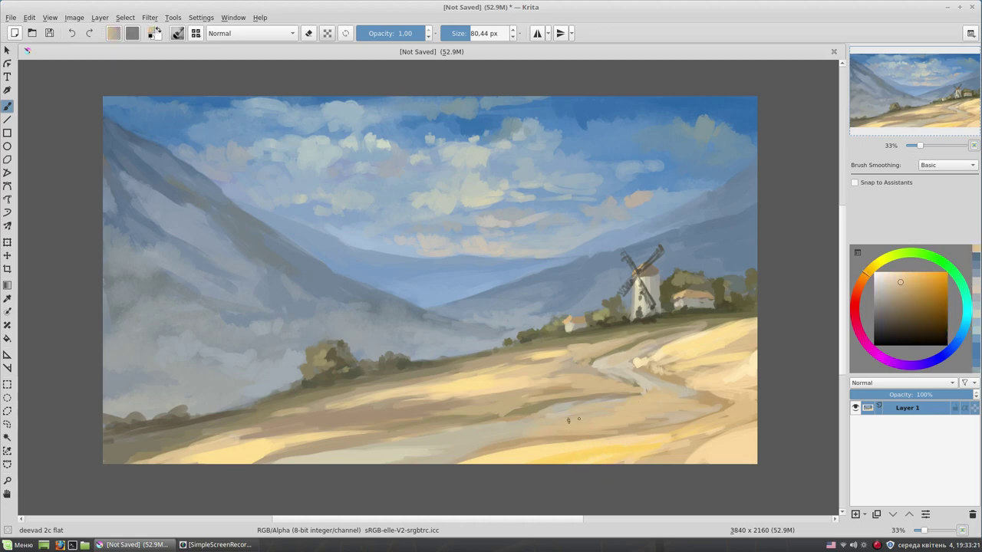
Step: Paint light sandy strokes across the field and along its bottom edge
{"action": "left_click", "coordinate": [629, 428], "text": "ctrl"}
{"action": "key", "text": "["}
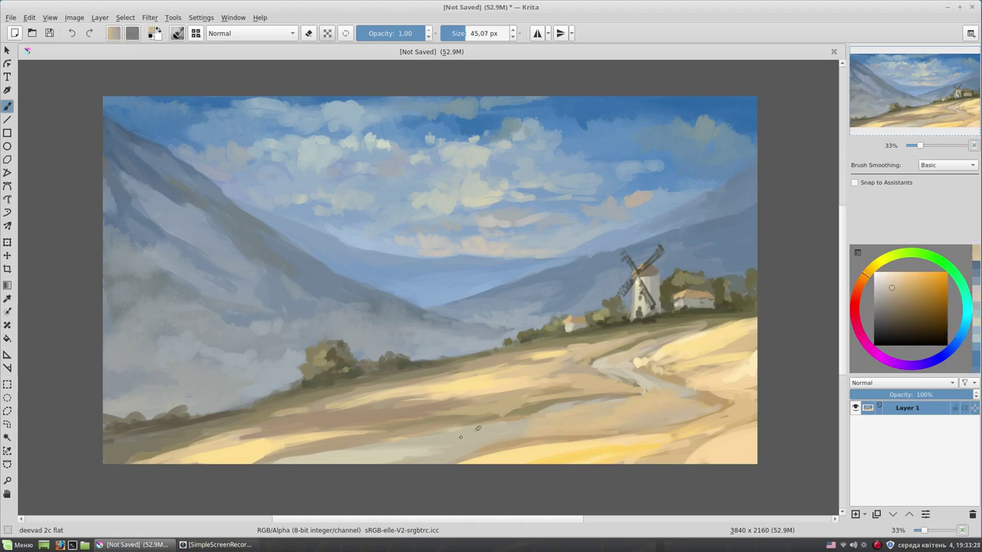
{"action": "left_click", "coordinate": [888, 280]}
{"action": "left_click_drag", "start_coordinate": [448, 439], "coordinate": [465, 440]}
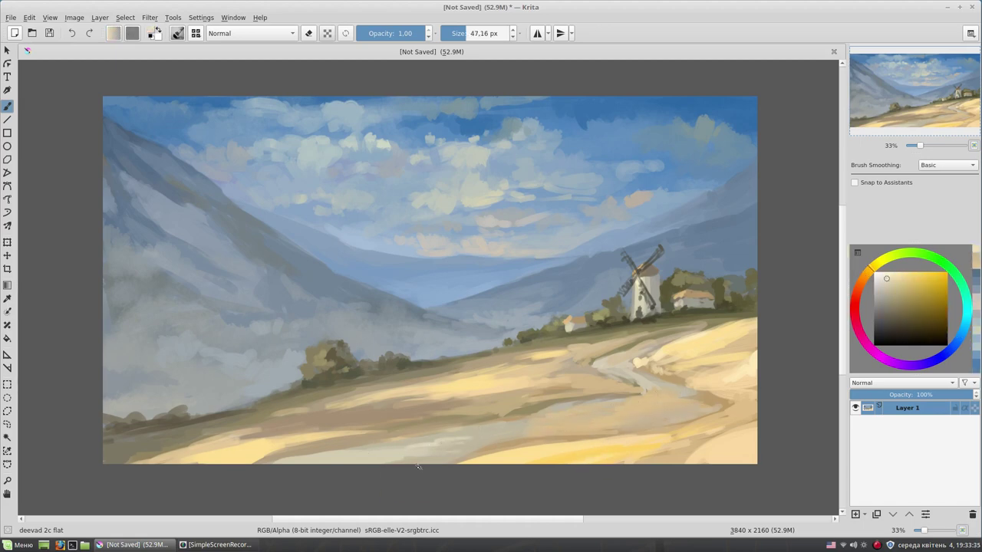
{"action": "mouse_move", "coordinate": [396, 448]}
{"action": "left_mouse_down"}
{"action": "mouse_move", "coordinate": [326, 461]}
{"action": "mouse_move", "coordinate": [391, 462]}
{"action": "mouse_move", "coordinate": [368, 441]}
{"action": "left_mouse_up"}
{"action": "left_click", "coordinate": [529, 410], "text": "ctrl"}
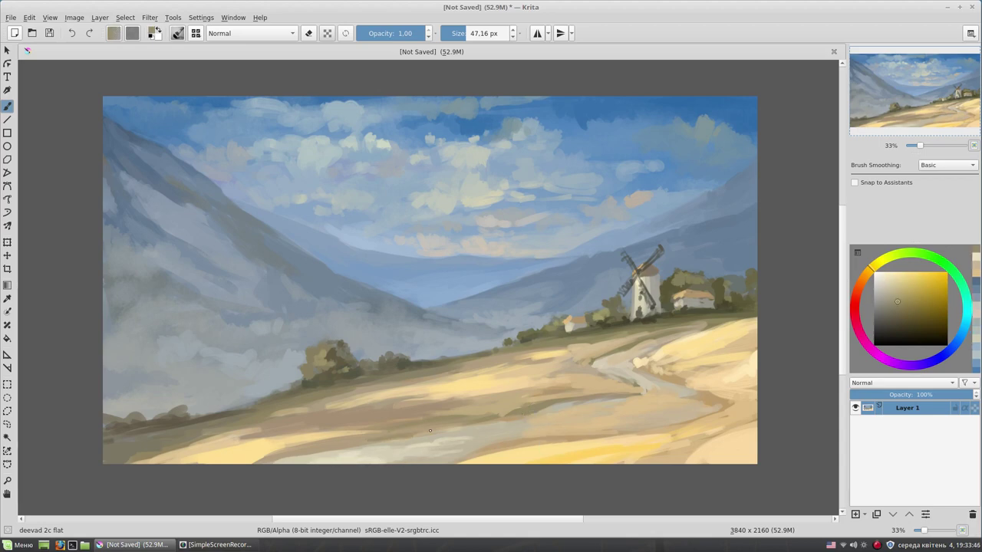
Step: Darken the lower-left ground with strokes at about 31 px
{"action": "left_click", "coordinate": [369, 444], "text": "ctrl"}
{"action": "left_click", "coordinate": [319, 442], "text": "ctrl"}
{"action": "left_click", "coordinate": [395, 395], "text": "ctrl"}
{"action": "key", "text": "bracketleft"}
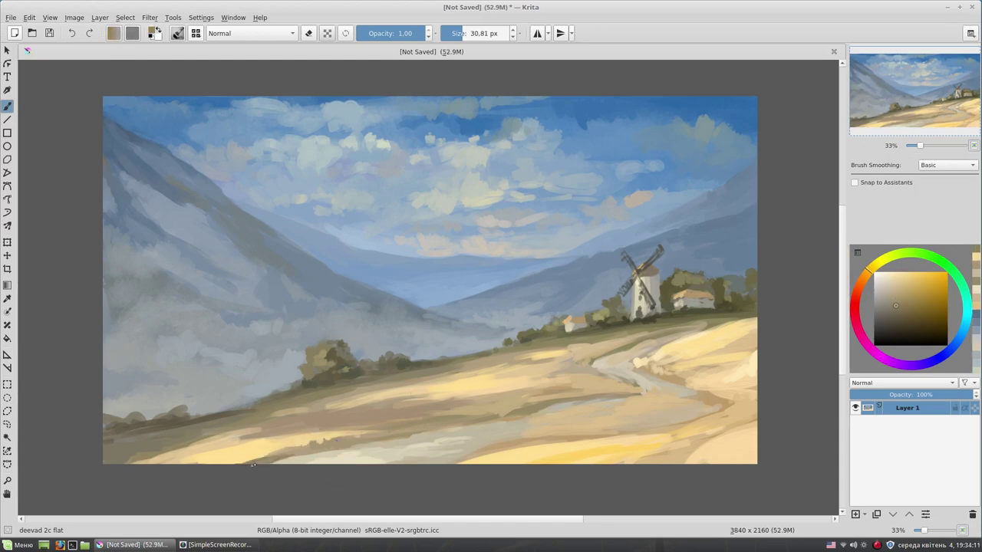
{"action": "left_click_drag", "start_coordinate": [292, 454], "coordinate": [336, 448]}
Step: Paint lighter sandy strokes across the foreground field at about 64 px
{"action": "left_click", "coordinate": [507, 440], "text": "ctrl"}
{"action": "left_click", "coordinate": [472, 432], "text": "ctrl"}
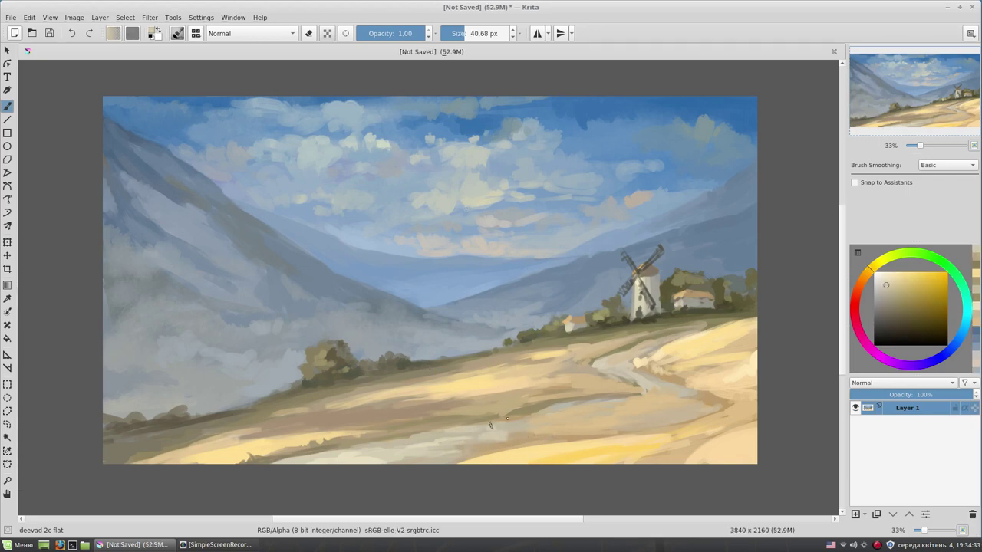
{"action": "left_click", "coordinate": [522, 425], "text": "ctrl"}
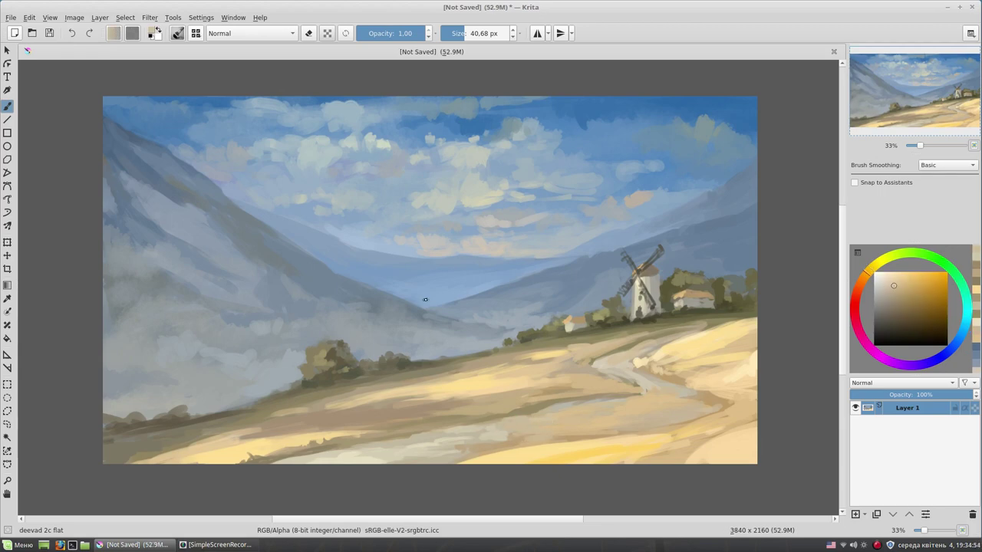
{"action": "left_click", "coordinate": [465, 381], "text": "ctrl"}
{"action": "left_click", "coordinate": [899, 272]}
{"action": "mouse_move", "coordinate": [452, 402]}
{"action": "left_mouse_down"}
{"action": "mouse_move", "coordinate": [299, 426]}
{"action": "mouse_move", "coordinate": [457, 406]}
{"action": "left_mouse_up"}
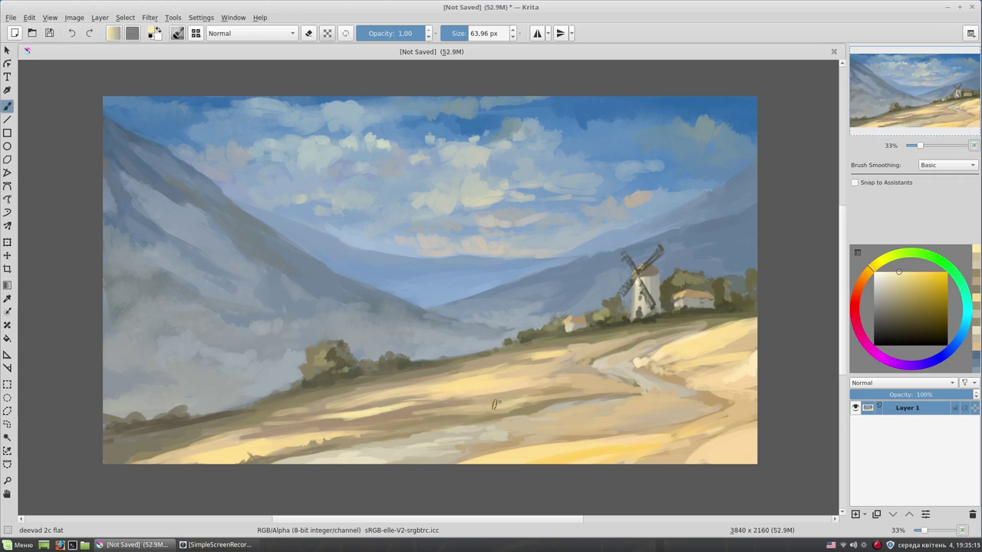
Step: Lighten the path with pale yellow and add greyish-tan strokes along it
{"action": "left_click", "coordinate": [916, 272]}
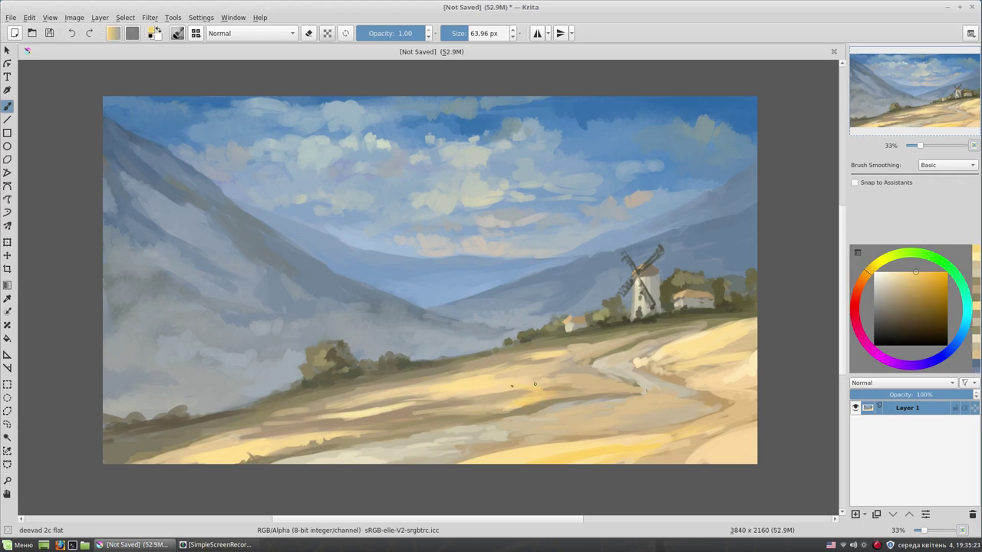
{"action": "left_click_drag", "start_coordinate": [631, 386], "coordinate": [592, 386]}
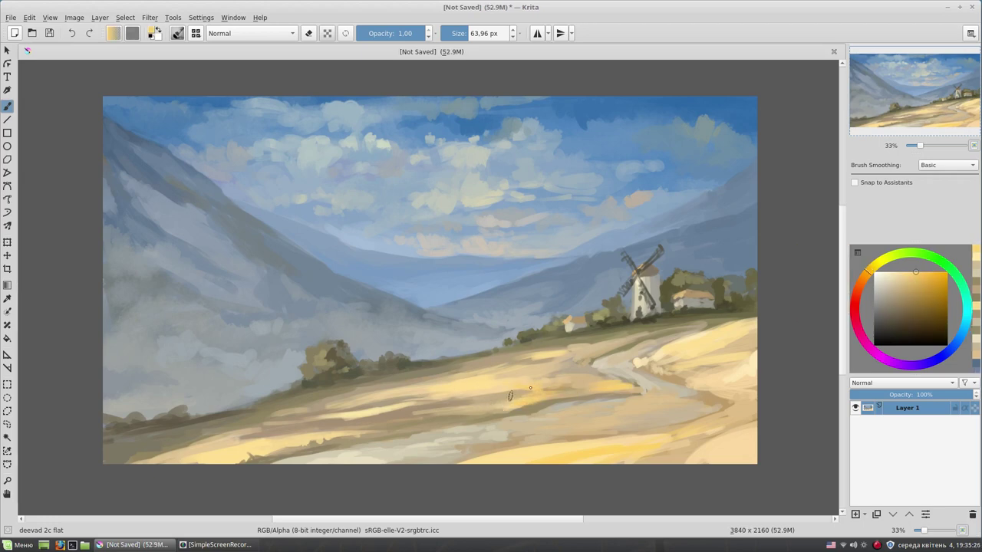
{"action": "left_click", "coordinate": [650, 349], "text": "ctrl"}
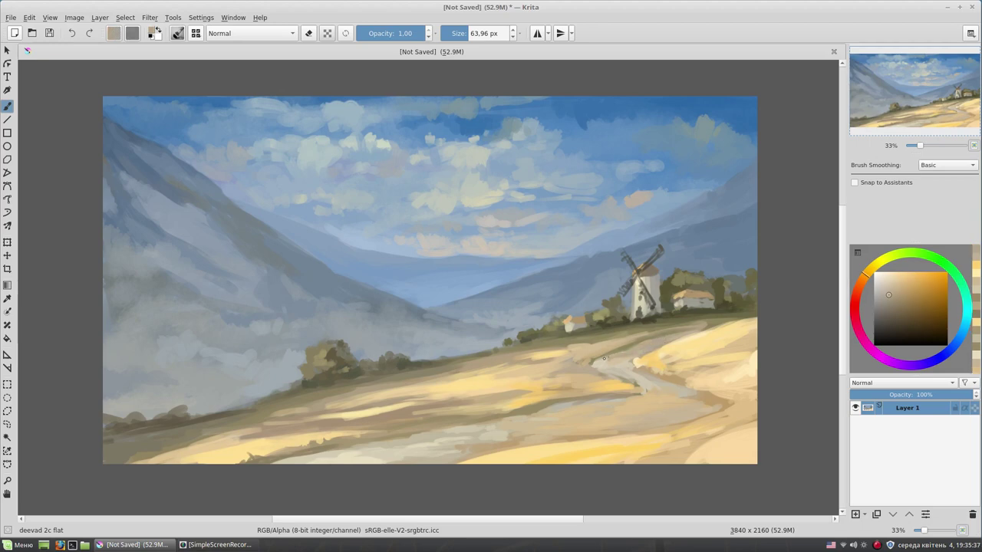
{"action": "left_click_drag", "start_coordinate": [629, 377], "coordinate": [718, 401]}
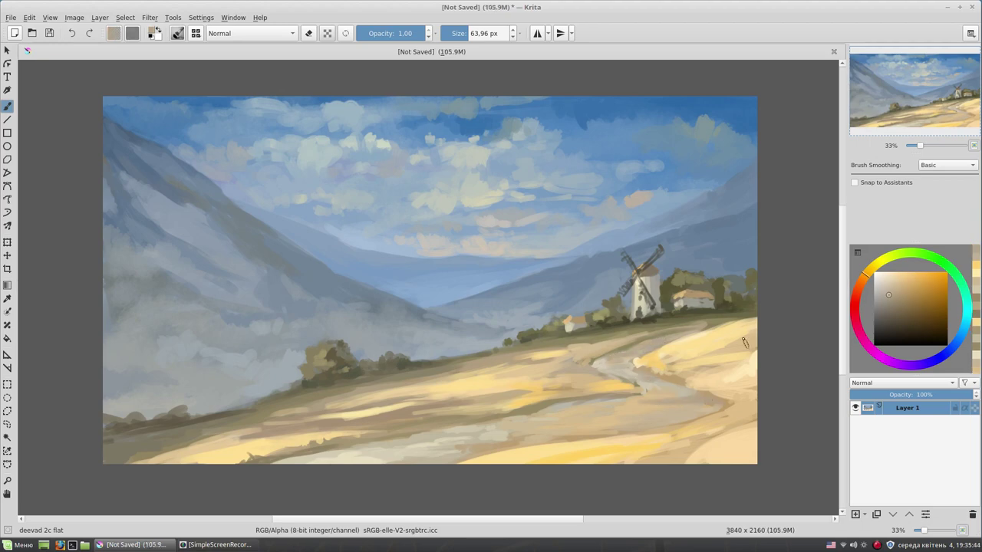
Step: Sample beige, path tan and sunlit cream tones with the brush at about 51 px
{"action": "left_click", "coordinate": [710, 384], "text": "ctrl"}
{"action": "left_click", "coordinate": [675, 367], "text": "ctrl"}
{"action": "left_click", "coordinate": [631, 359], "text": "ctrl"}
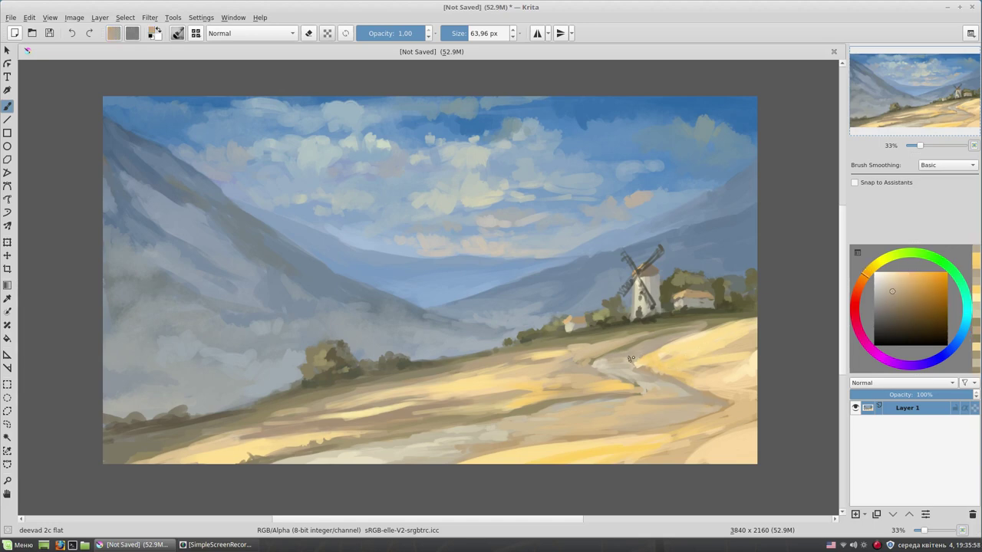
{"action": "left_click", "coordinate": [689, 326], "text": "ctrl"}
{"action": "key", "text": "bracketleft"}
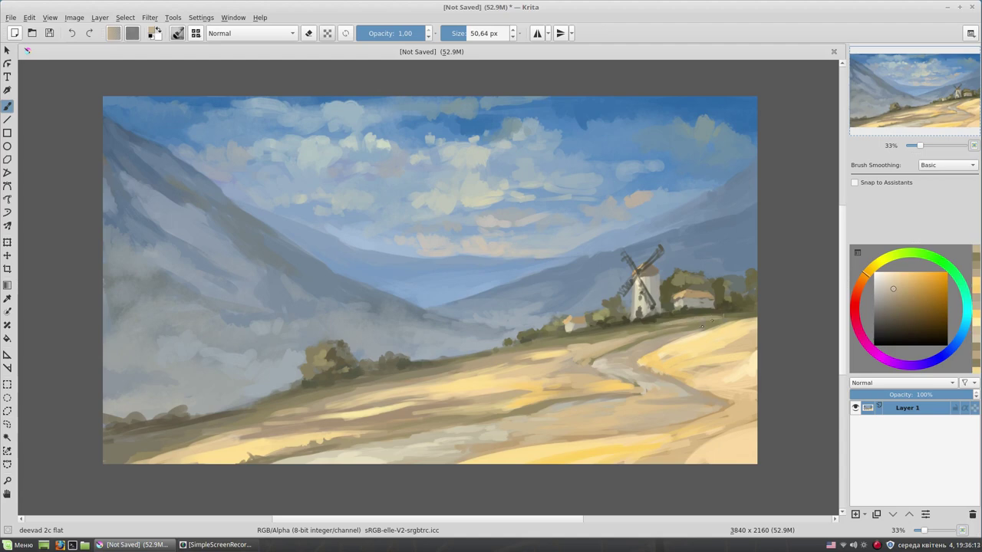
{"action": "left_click", "coordinate": [738, 317], "text": "ctrl"}
{"action": "left_click", "coordinate": [755, 317], "text": "ctrl"}
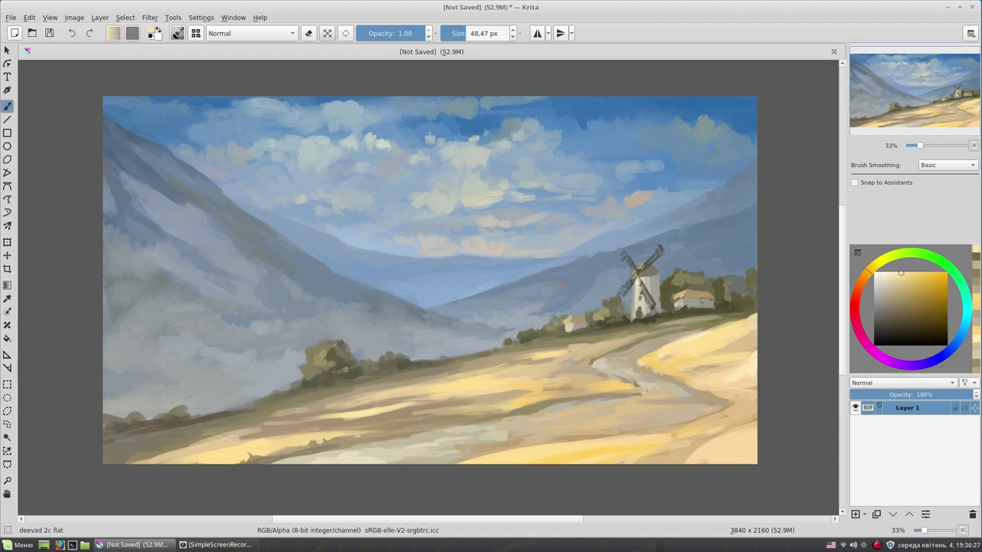
Step: Paint light cream strokes along the road with the brush at about 57 px
{"action": "left_click_drag", "start_coordinate": [675, 459], "coordinate": [706, 453]}
{"action": "left_click", "coordinate": [753, 415], "text": "ctrl"}
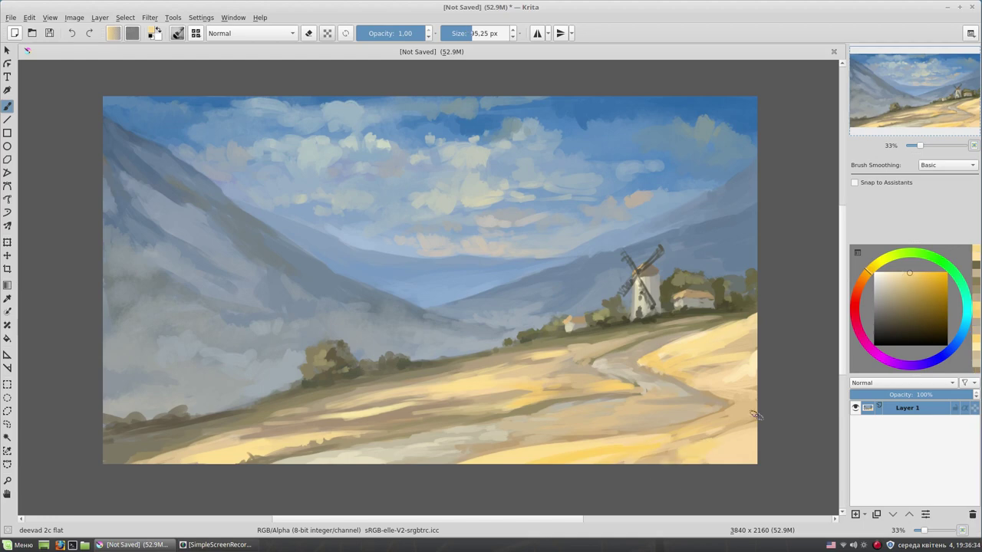
{"action": "left_click_drag", "start_coordinate": [755, 414], "coordinate": [585, 364], "text": "shift"}
{"action": "left_click", "coordinate": [505, 431], "text": "ctrl"}
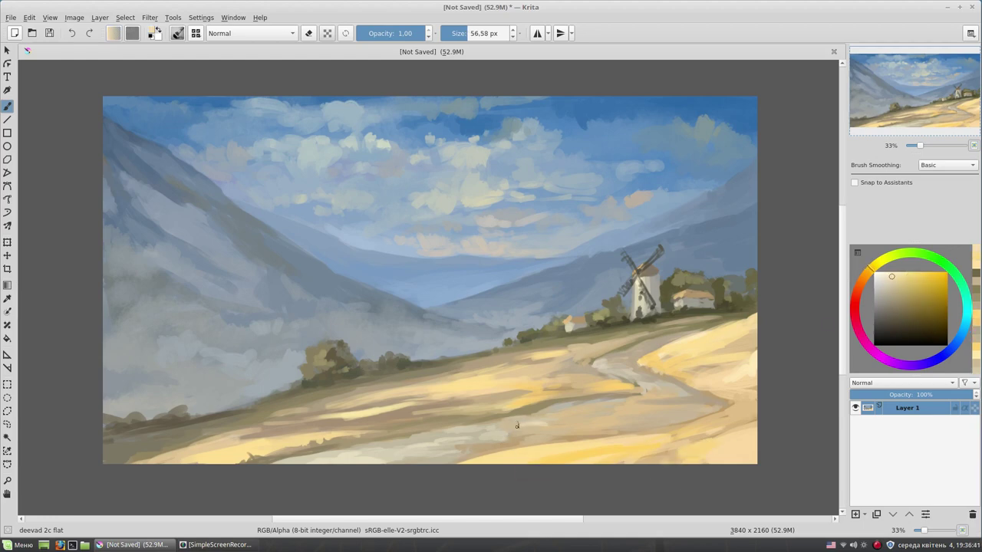
{"action": "mouse_move", "coordinate": [563, 431]}
{"action": "left_mouse_down"}
{"action": "mouse_move", "coordinate": [494, 443]}
{"action": "mouse_move", "coordinate": [590, 405]}
{"action": "mouse_move", "coordinate": [620, 412]}
{"action": "left_mouse_up"}
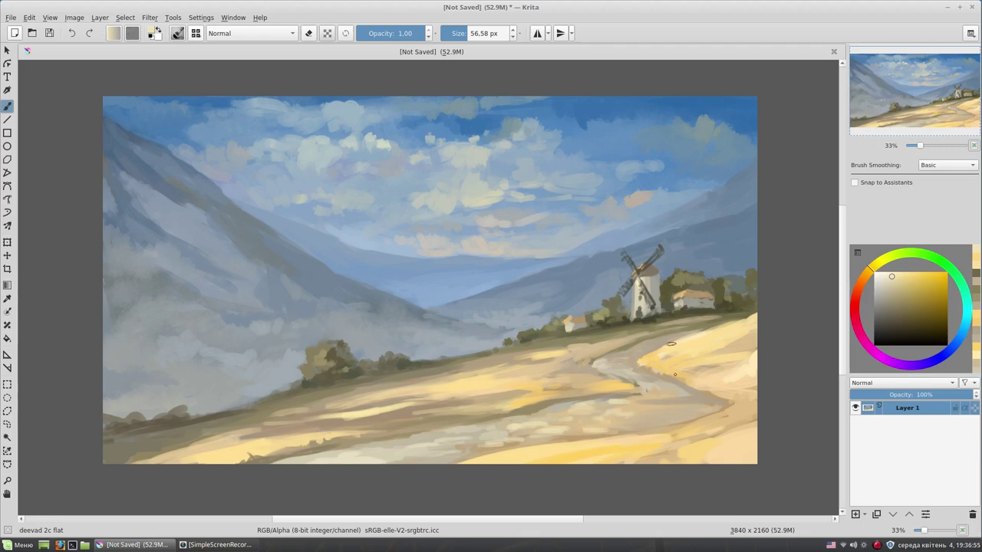
{"action": "left_click_drag", "start_coordinate": [738, 348], "coordinate": [646, 351], "text": "shift"}
{"action": "left_click", "coordinate": [584, 355], "text": "ctrl"}
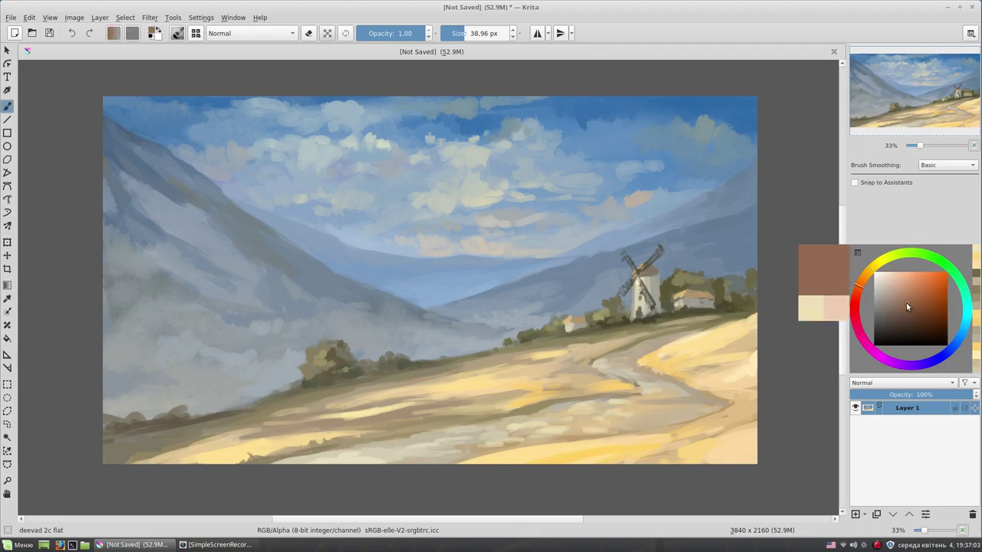
Step: Paint dark fence posts beside the road, then pick a brighter field yellow
{"action": "mouse_move", "coordinate": [577, 350]}
{"action": "left_mouse_down"}
{"action": "mouse_move", "coordinate": [580, 361]}
{"action": "mouse_move", "coordinate": [608, 345]}
{"action": "mouse_move", "coordinate": [601, 350]}
{"action": "left_mouse_up"}
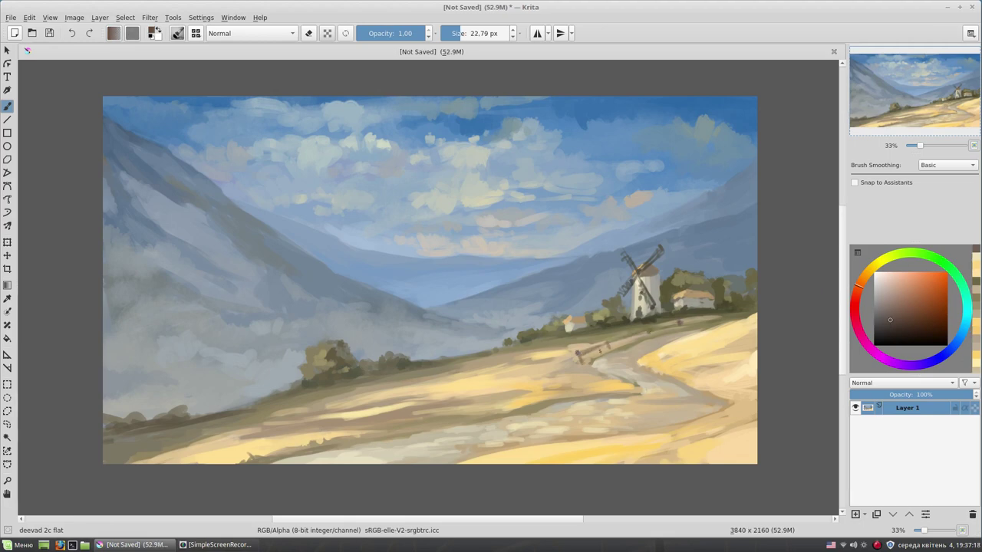
{"action": "left_click", "coordinate": [686, 343], "text": "ctrl"}
{"action": "mouse_move", "coordinate": [660, 361]}
{"action": "left_mouse_down"}
{"action": "mouse_move", "coordinate": [686, 343]}
{"action": "mouse_move", "coordinate": [660, 335]}
{"action": "left_mouse_up"}
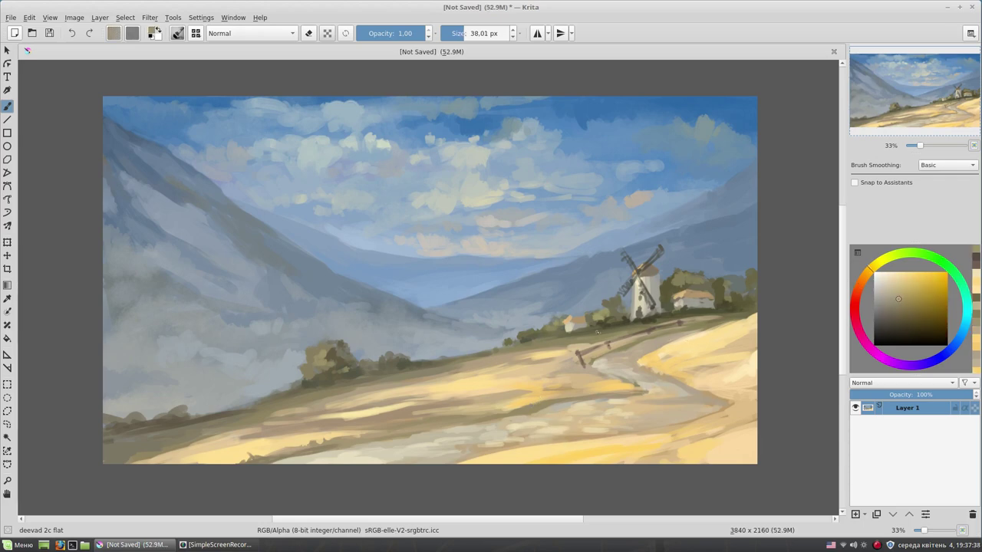
{"action": "left_click_drag", "start_coordinate": [902, 294], "coordinate": [894, 291]}
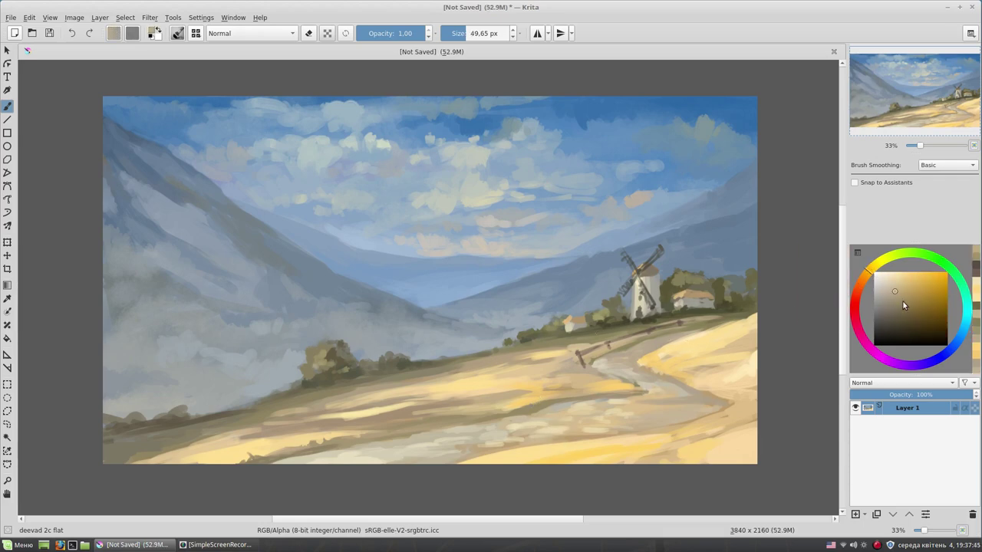
Step: Dab orange-brown shrubs onto the lower-left hillside with the brush at about 60 px
{"action": "left_click", "coordinate": [862, 278]}
{"action": "left_click_drag", "start_coordinate": [278, 390], "coordinate": [296, 380]}
{"action": "key", "text": "bracketright"}
{"action": "mouse_move", "coordinate": [163, 409]}
{"action": "left_mouse_down"}
{"action": "mouse_move", "coordinate": [187, 405]}
{"action": "mouse_move", "coordinate": [150, 408]}
{"action": "mouse_move", "coordinate": [158, 411]}
{"action": "left_mouse_up"}
Step: Dab dark olive and orange-brown shrubs at the far-left edge of the hillside
{"action": "left_click", "coordinate": [153, 411], "text": "ctrl"}
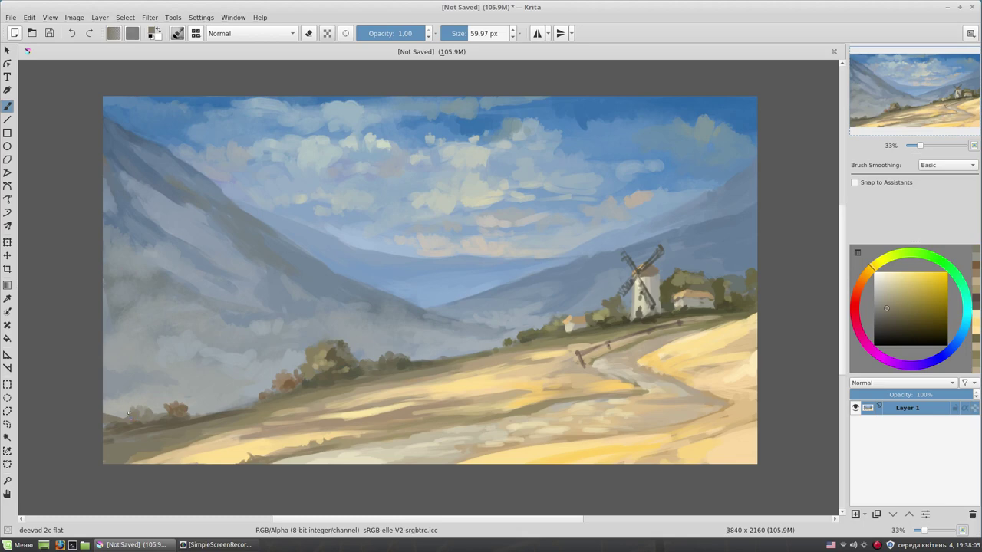
{"action": "left_click", "coordinate": [177, 405], "text": "ctrl"}
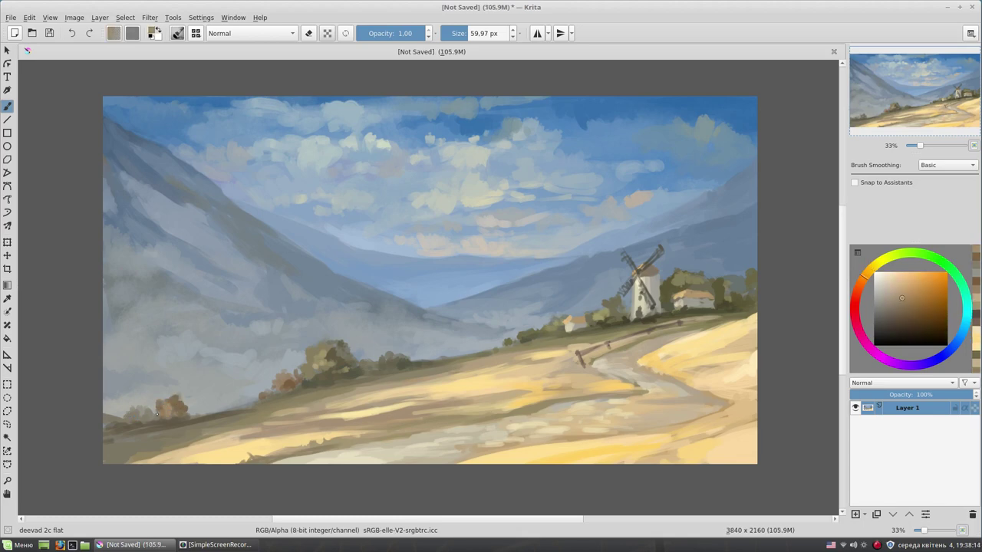
{"action": "left_click", "coordinate": [115, 414], "text": "ctrl"}
{"action": "left_click_drag", "start_coordinate": [115, 414], "coordinate": [105, 408]}
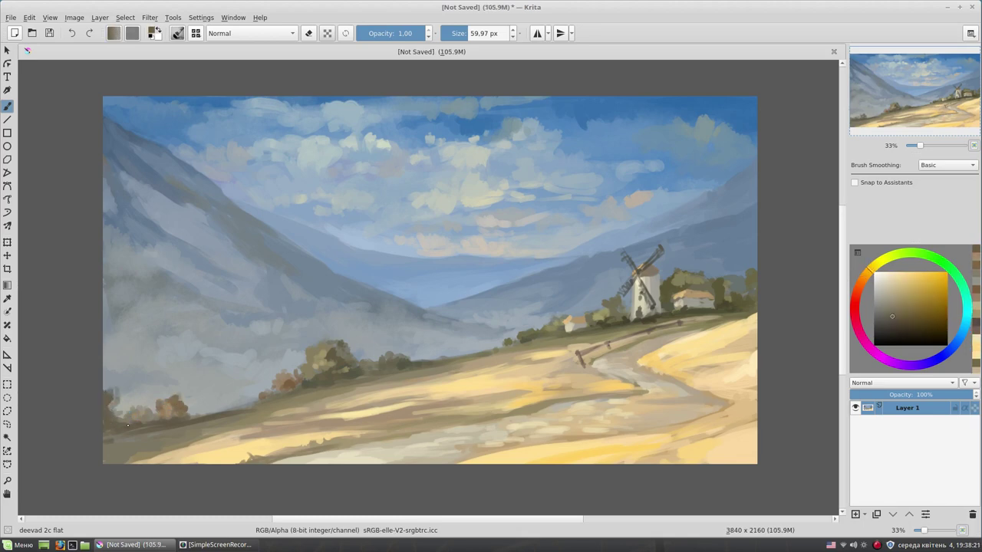
{"action": "left_click", "coordinate": [109, 445], "text": "ctrl"}
{"action": "left_click_drag", "start_coordinate": [123, 426], "coordinate": [116, 425]}
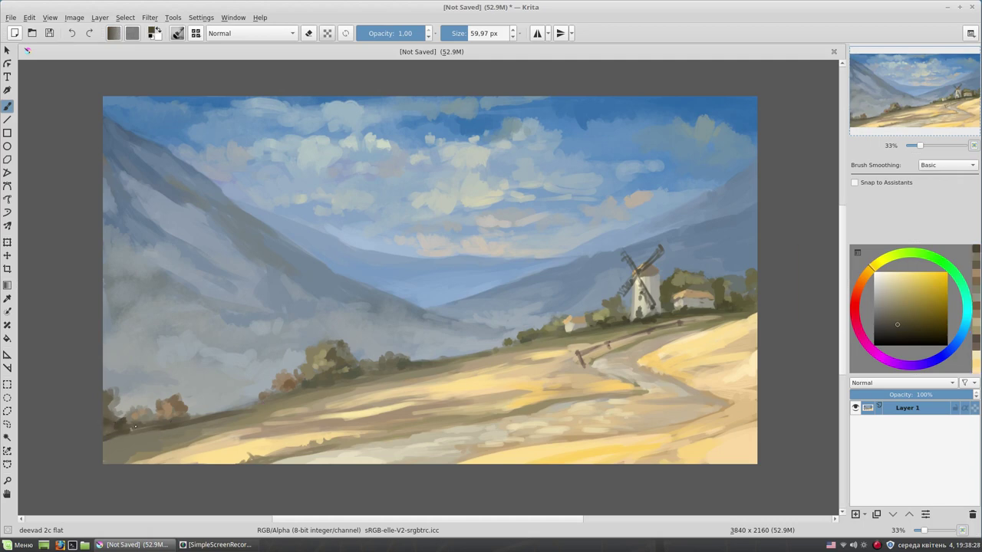
{"action": "left_click", "coordinate": [299, 386], "text": "ctrl"}
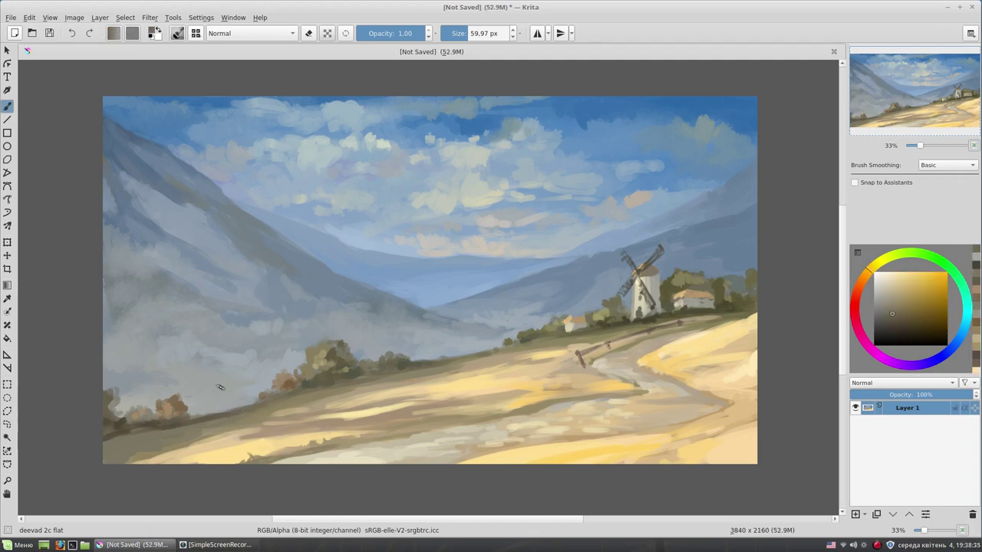
{"action": "left_click_drag", "start_coordinate": [270, 349], "coordinate": [246, 349]}
{"action": "left_click", "coordinate": [261, 393], "text": "ctrl"}
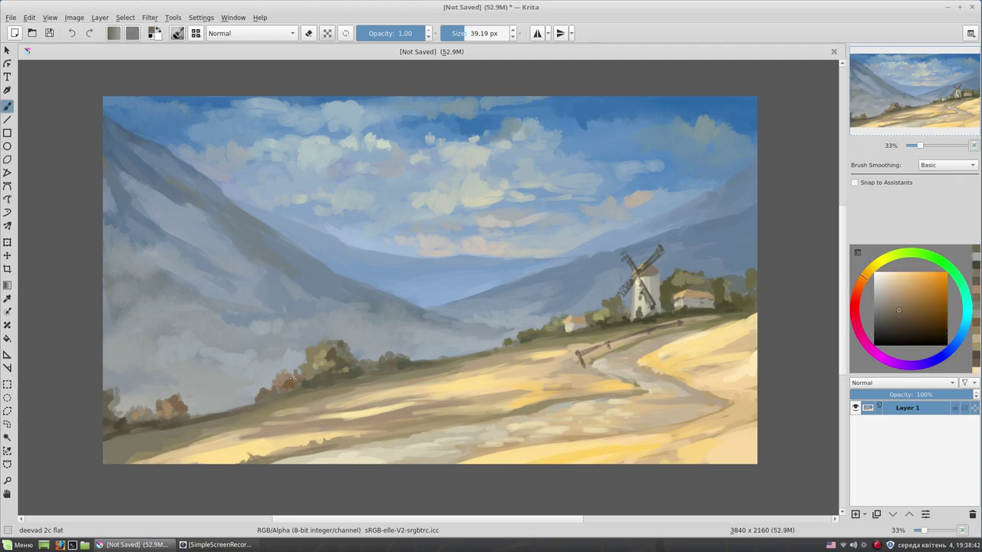
{"action": "left_click", "coordinate": [198, 365], "text": "ctrl"}
{"action": "left_click_drag", "start_coordinate": [198, 365], "coordinate": [230, 365]}
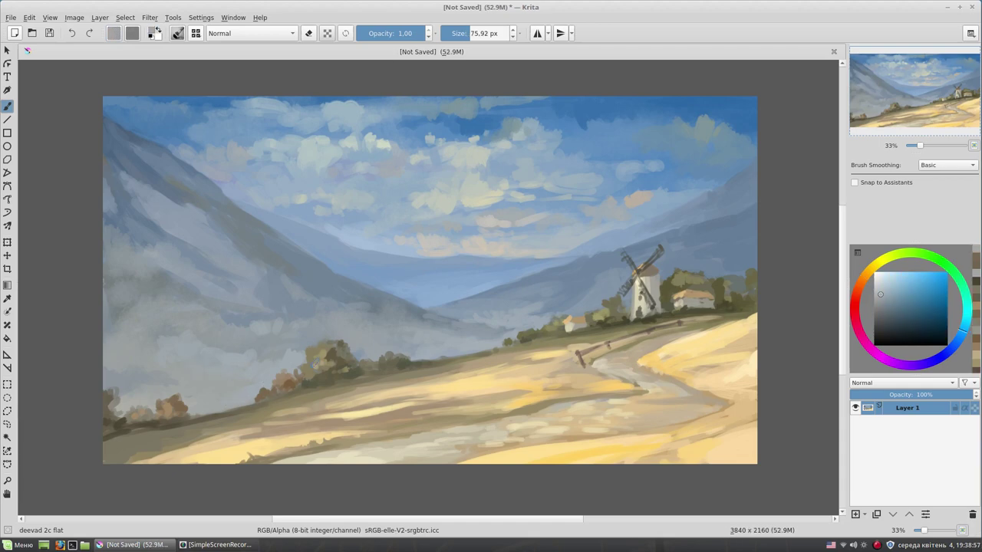
Step: Set a light blue mist colour with the brush at about 112 px
{"action": "left_click", "coordinate": [253, 369], "text": "ctrl"}
{"action": "left_click_drag", "start_coordinate": [187, 360], "coordinate": [221, 357]}
{"action": "left_click", "coordinate": [334, 310], "text": "ctrl"}
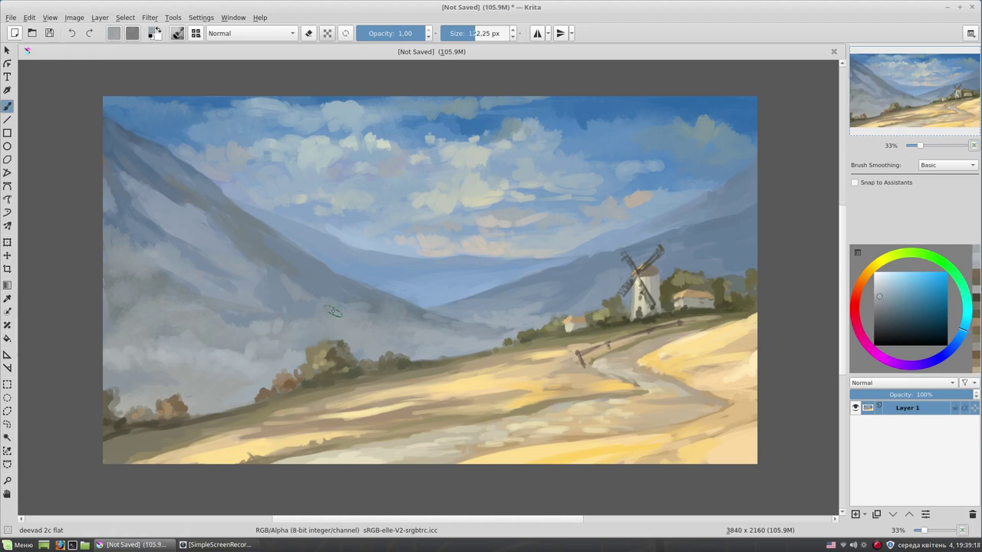
{"action": "left_click_drag", "start_coordinate": [241, 331], "coordinate": [230, 332]}
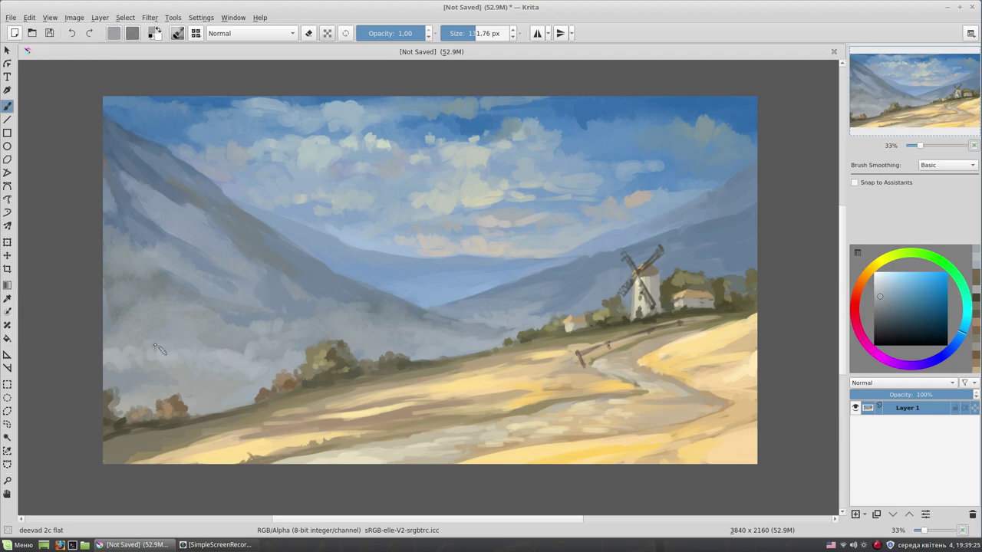
{"action": "left_click", "coordinate": [219, 367], "text": "ctrl"}
{"action": "left_click", "coordinate": [208, 340], "text": "ctrl"}
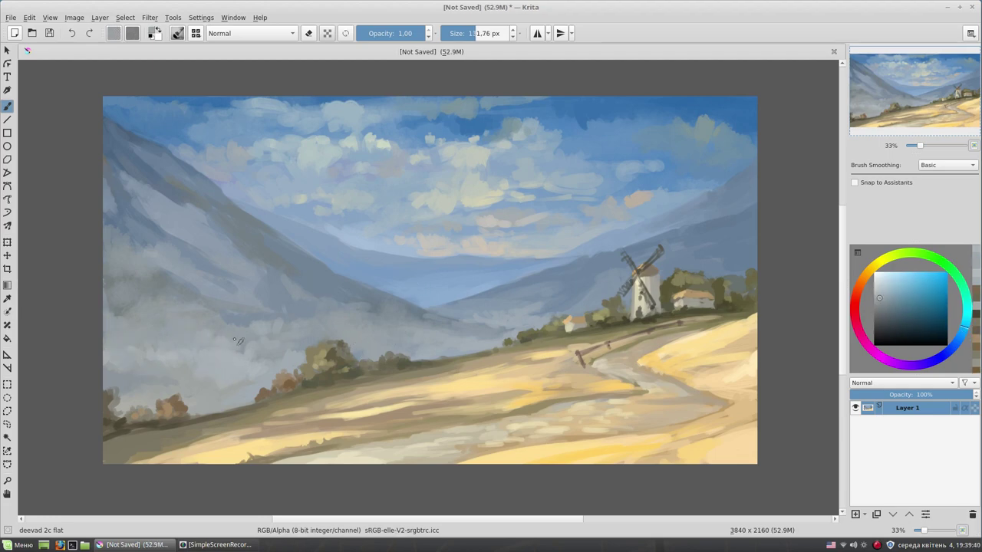
Step: Sample blue-grey mountain tones and make the brush slightly smaller
{"action": "left_click", "coordinate": [237, 333], "text": "ctrl"}
{"action": "left_click", "coordinate": [276, 347], "text": "ctrl"}
{"action": "left_click", "coordinate": [294, 357], "text": "ctrl"}
{"action": "left_click_drag", "start_coordinate": [241, 349], "coordinate": [230, 349]}
{"action": "left_click", "coordinate": [230, 347], "text": "ctrl"}
{"action": "left_click", "coordinate": [230, 332], "text": "ctrl"}
{"action": "left_click", "coordinate": [231, 336], "text": "ctrl"}
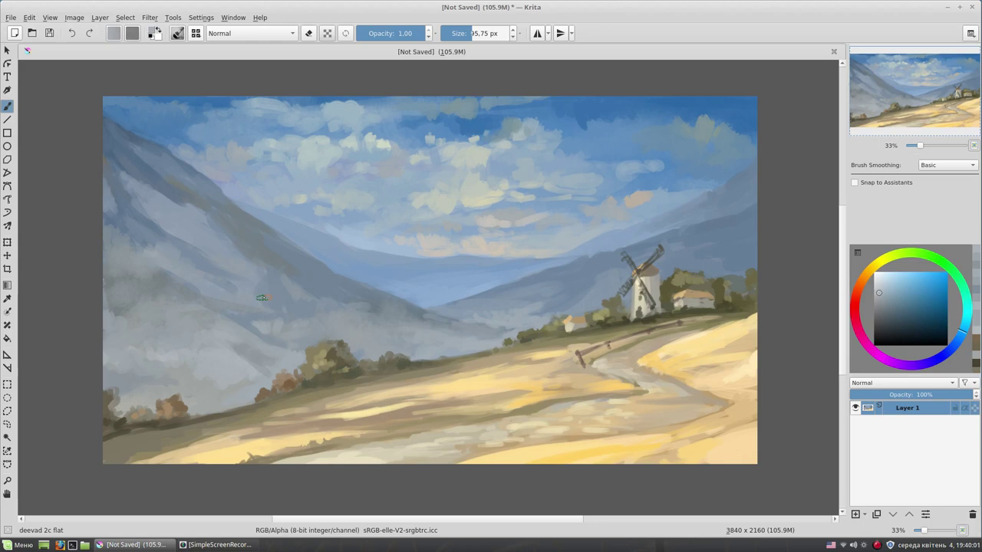
Step: Paint lighter blue and grey-blue mist onto the left mountain and lower slope
{"action": "left_click", "coordinate": [132, 249], "text": "ctrl"}
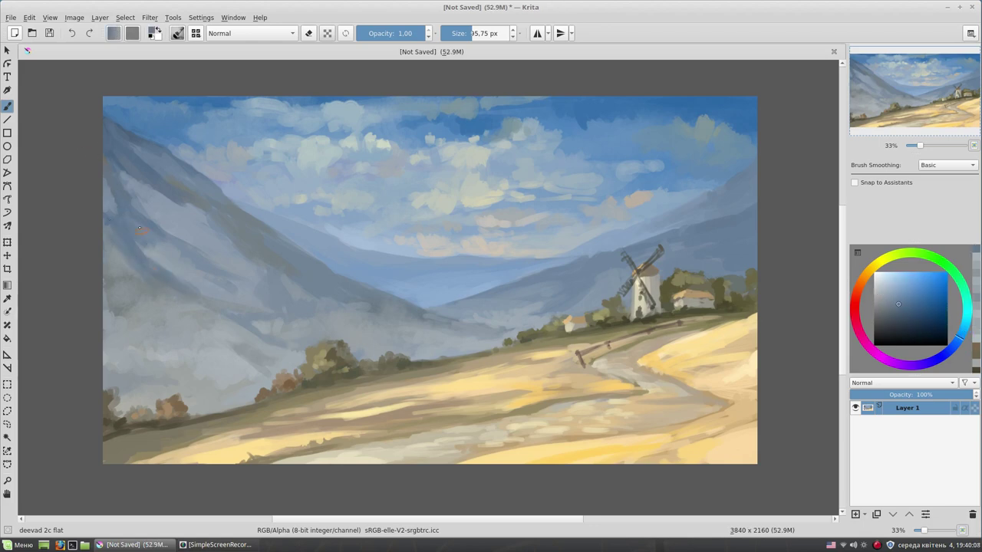
{"action": "left_click", "coordinate": [147, 238], "text": "ctrl"}
{"action": "left_click", "coordinate": [158, 244], "text": "ctrl"}
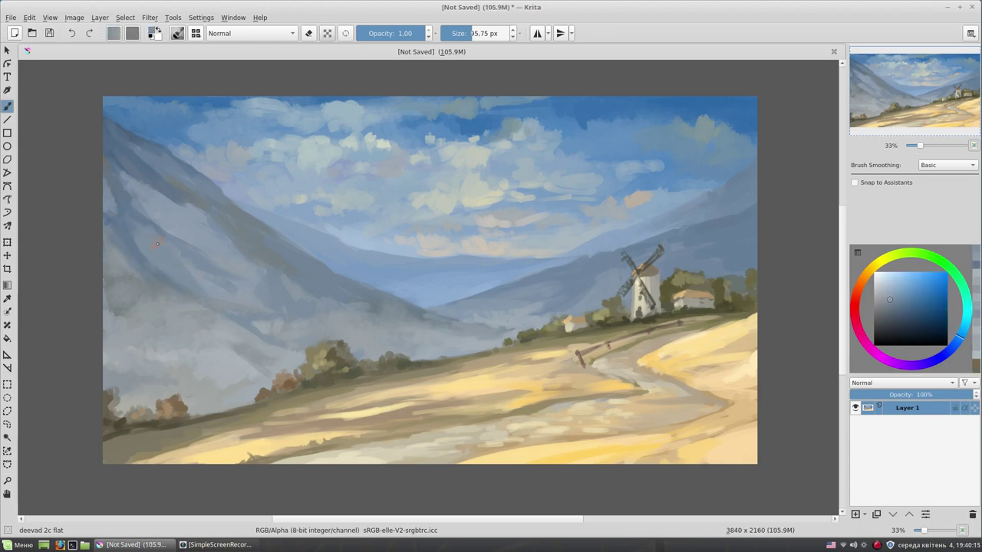
{"action": "left_click", "coordinate": [134, 270], "text": "ctrl"}
{"action": "left_click", "coordinate": [392, 323], "text": "ctrl"}
{"action": "left_click", "coordinate": [351, 313], "text": "ctrl"}
{"action": "left_click", "coordinate": [334, 317], "text": "ctrl"}
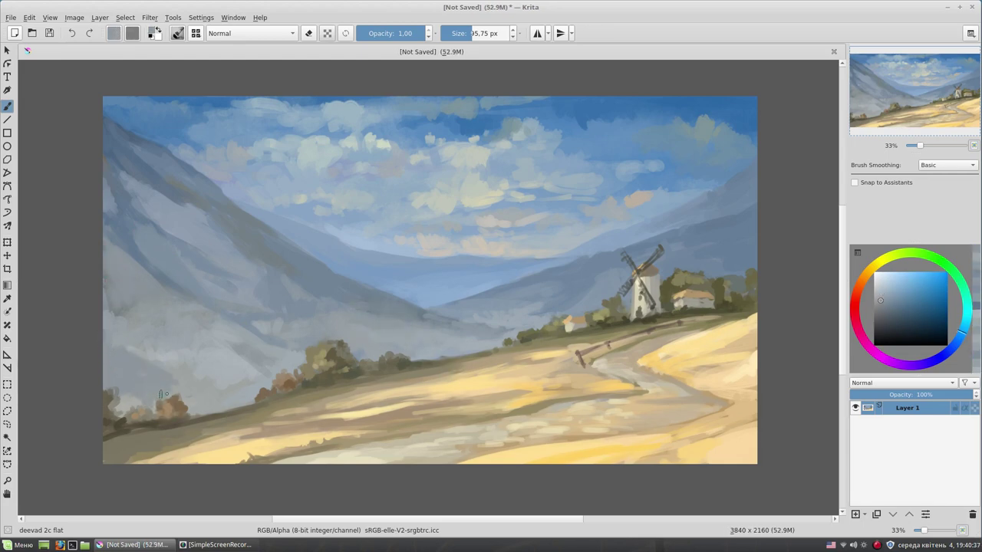
Step: Paint a lighter facet on the left mountain and sample blue-greys for the ridge
{"action": "left_click", "coordinate": [201, 397], "text": "ctrl"}
{"action": "left_click", "coordinate": [160, 385], "text": "ctrl"}
{"action": "left_click", "coordinate": [204, 357], "text": "ctrl"}
{"action": "left_click", "coordinate": [157, 317], "text": "ctrl"}
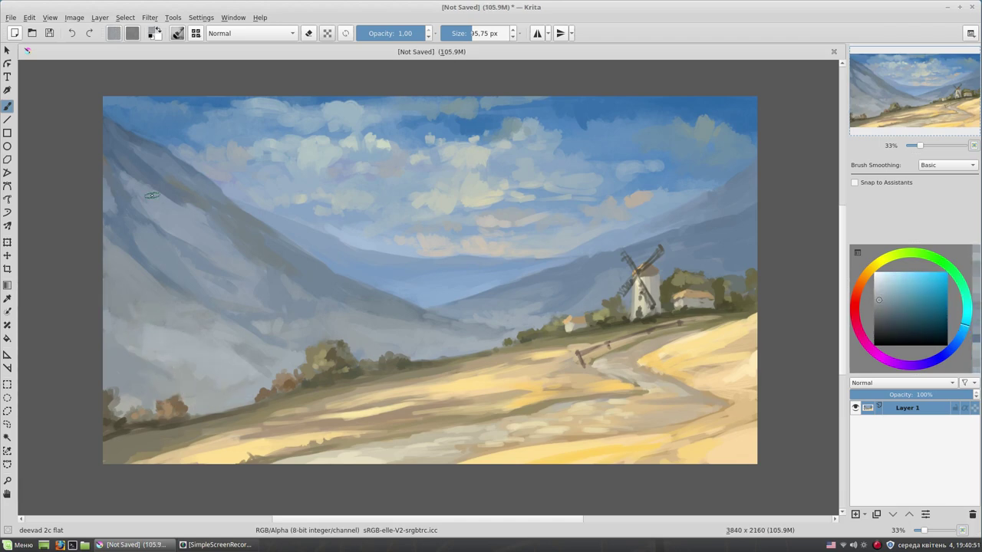
{"action": "left_click", "coordinate": [214, 310], "text": "ctrl"}
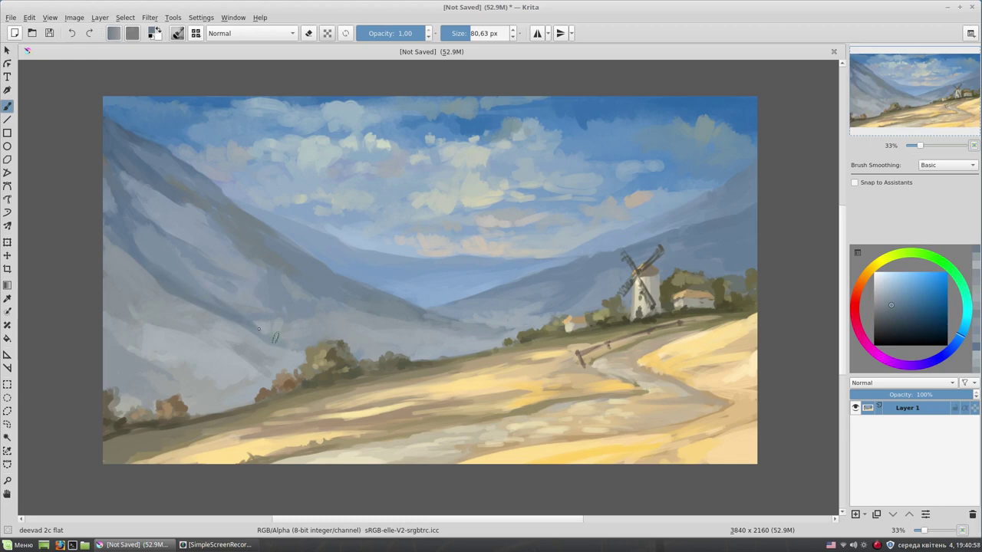
{"action": "left_click", "coordinate": [121, 257], "text": "ctrl"}
{"action": "left_click", "coordinate": [136, 273], "text": "ctrl"}
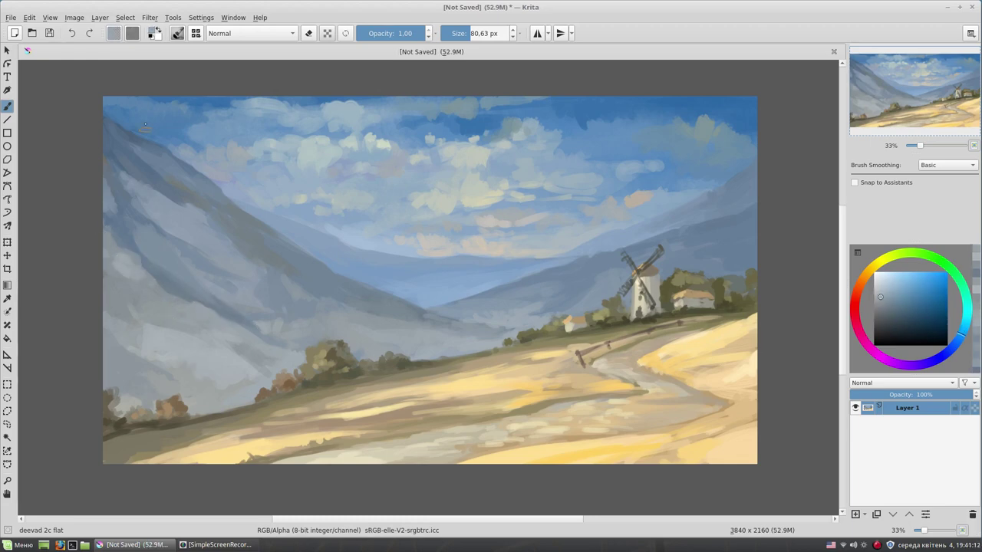
Step: Sample blue-greys from the mountain and valley, then pale sky and greenish cloud tones
{"action": "left_click", "coordinate": [480, 310], "text": "ctrl"}
{"action": "left_click", "coordinate": [450, 321], "text": "ctrl"}
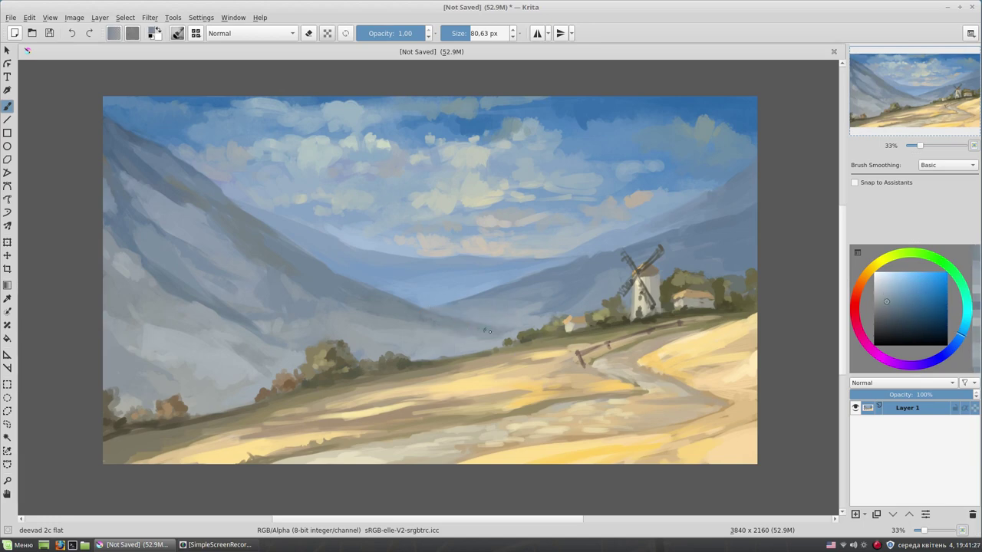
{"action": "left_click", "coordinate": [425, 296], "text": "ctrl"}
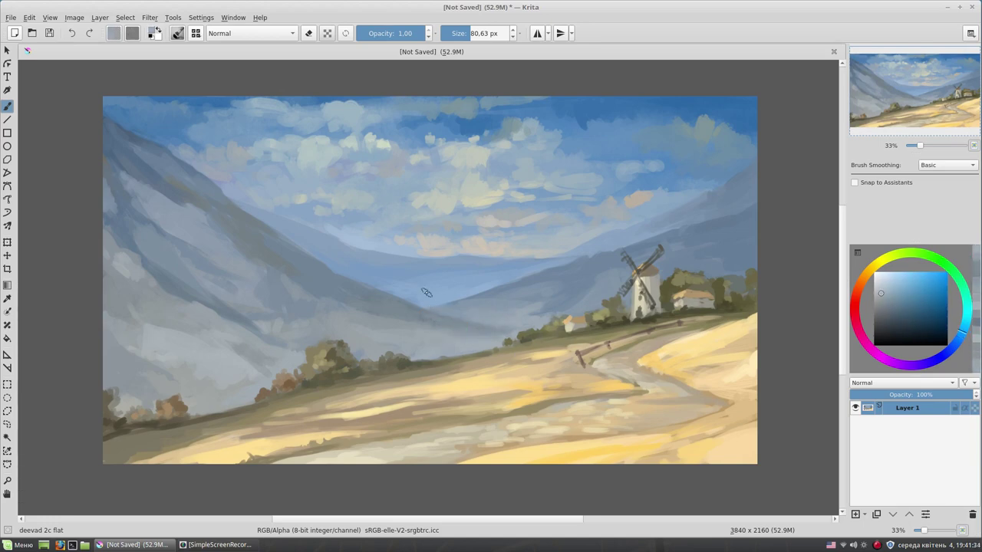
{"action": "left_click", "coordinate": [610, 192], "text": "ctrl"}
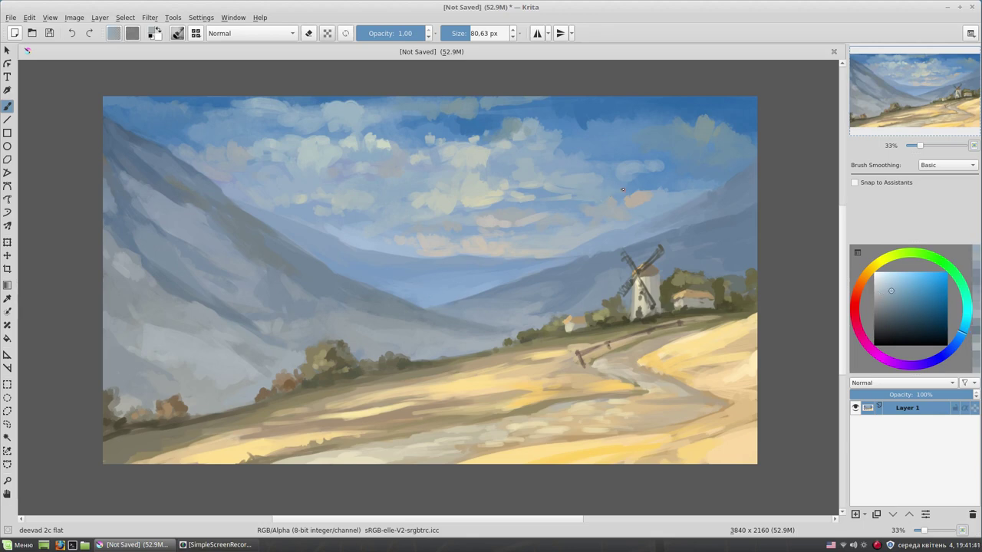
{"action": "left_click", "coordinate": [526, 195], "text": "ctrl"}
{"action": "left_click", "coordinate": [574, 190], "text": "ctrl"}
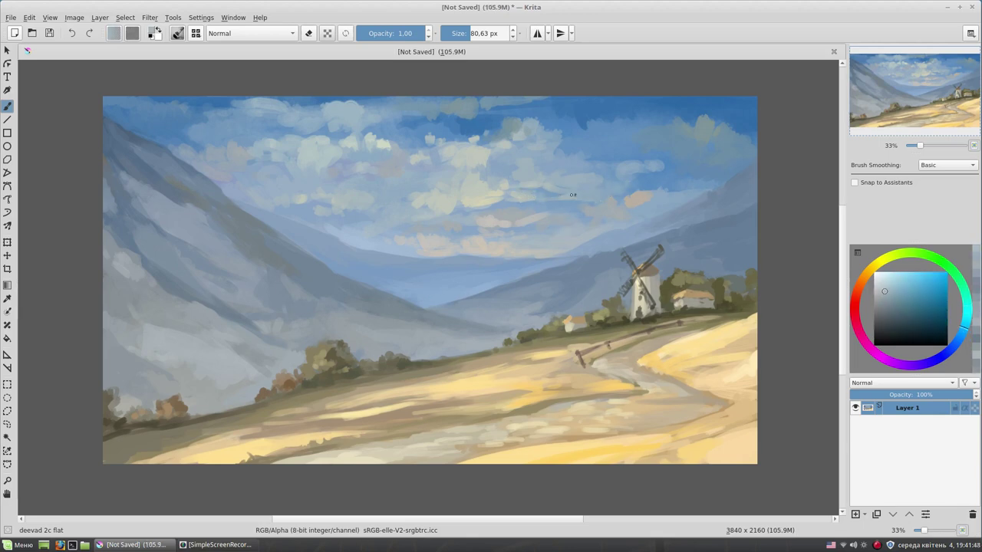
{"action": "left_click", "coordinate": [526, 219], "text": "ctrl"}
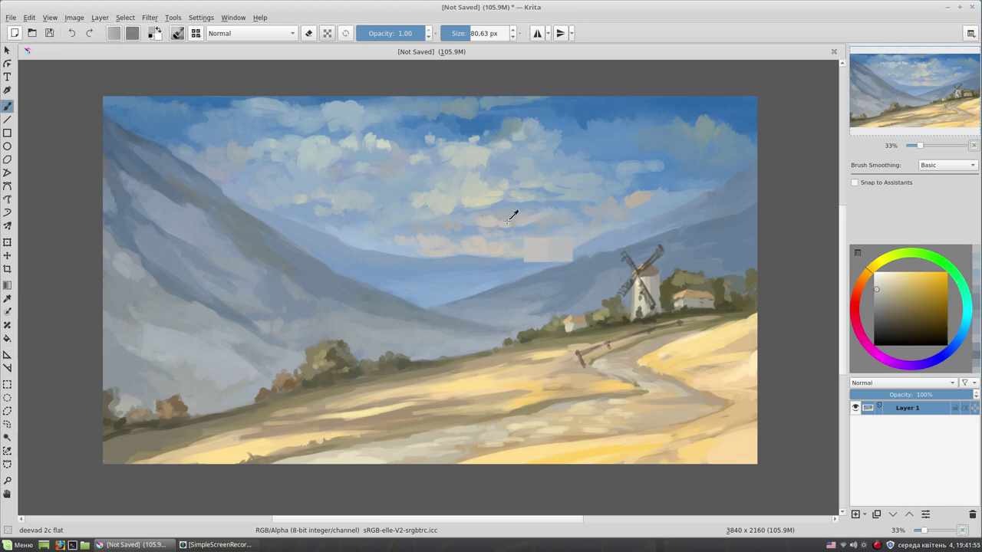
Step: Paint pale greenish highlight strokes into the clouds with a larger brush
{"action": "left_click", "coordinate": [470, 214], "text": "ctrl"}
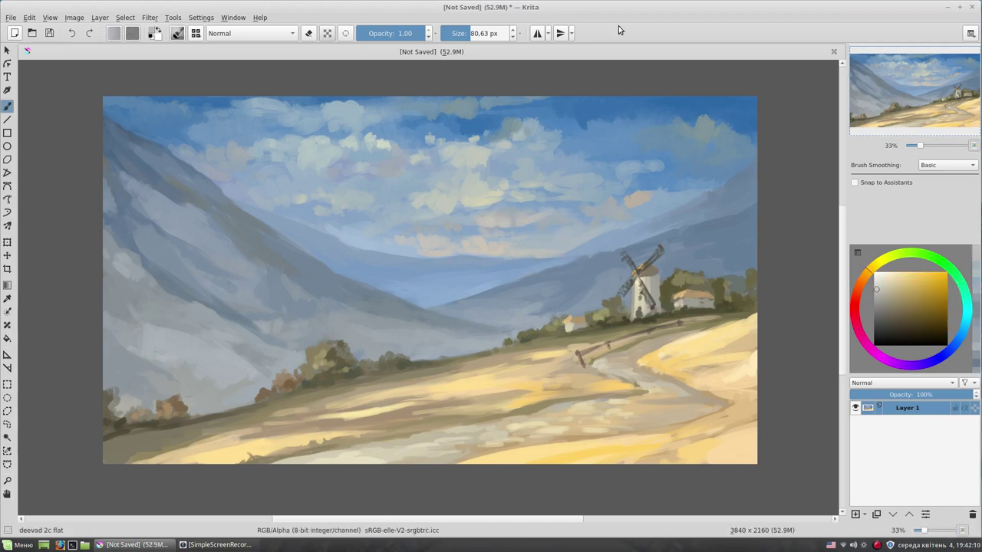
{"action": "key", "text": "bracketright"}
{"action": "left_click", "coordinate": [510, 218], "text": "ctrl"}
{"action": "mouse_move", "coordinate": [491, 153]}
{"action": "left_mouse_down"}
{"action": "mouse_move", "coordinate": [529, 165]}
{"action": "mouse_move", "coordinate": [441, 183]}
{"action": "mouse_move", "coordinate": [367, 158]}
{"action": "left_mouse_up"}
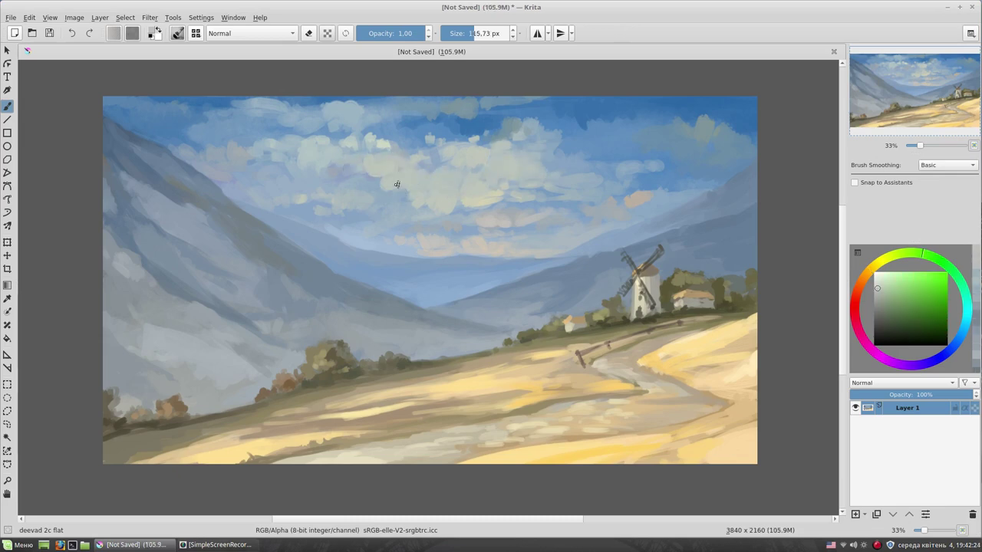
{"action": "left_click", "coordinate": [661, 197], "text": "ctrl"}
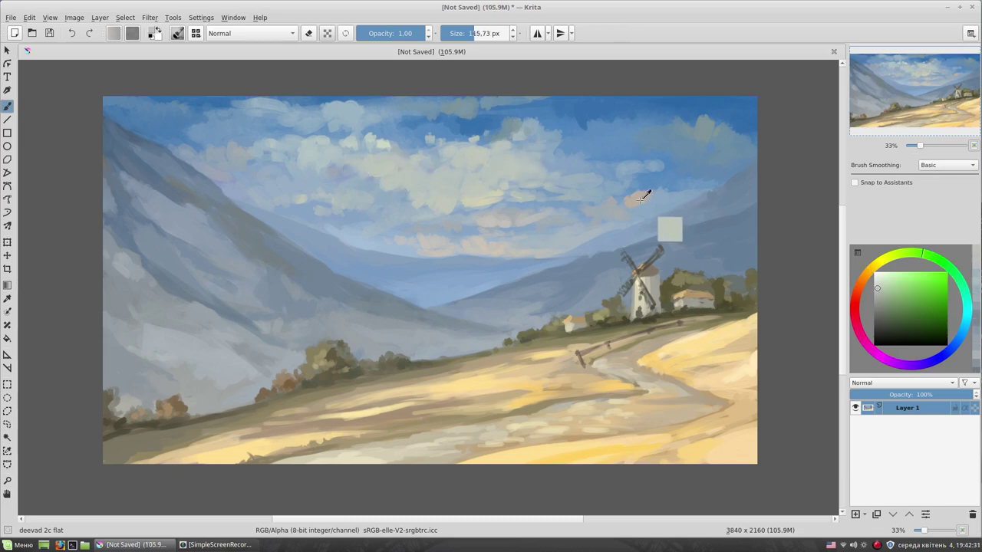
Step: Paint sky blue into the upper-right sky and sample paler cloud blues
{"action": "left_click", "coordinate": [712, 180], "text": "ctrl"}
{"action": "key", "text": "bracketleft"}
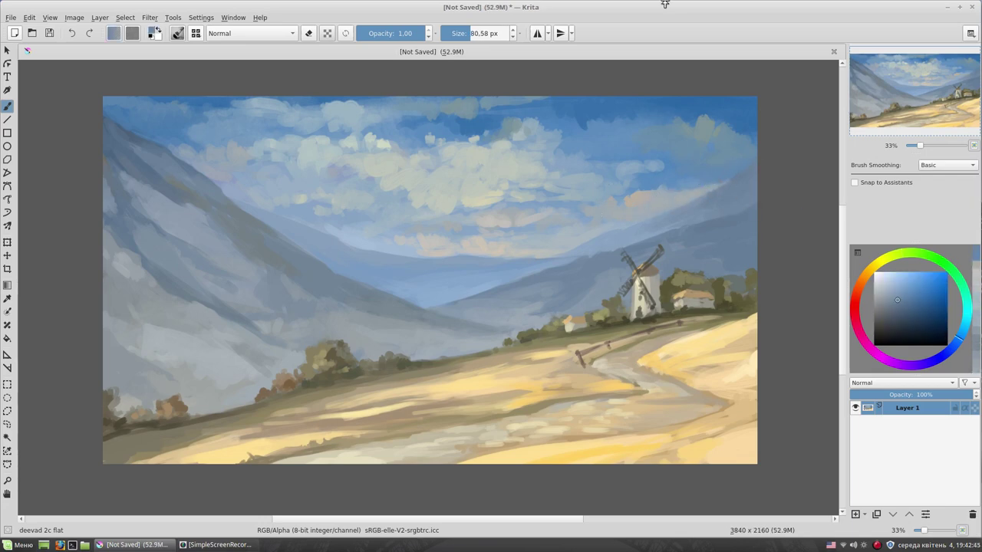
{"action": "left_click", "coordinate": [655, 129], "text": "ctrl"}
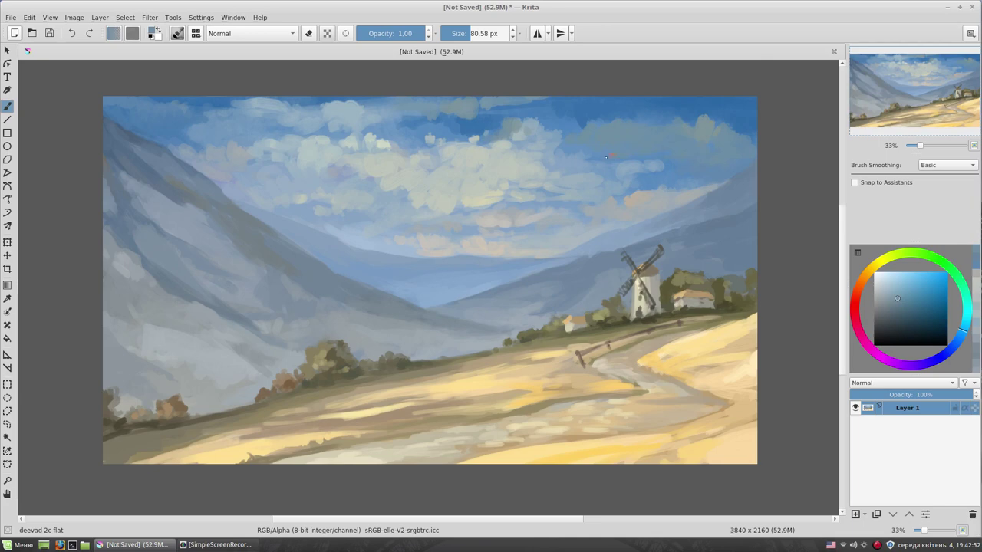
{"action": "left_click", "coordinate": [667, 167], "text": "ctrl"}
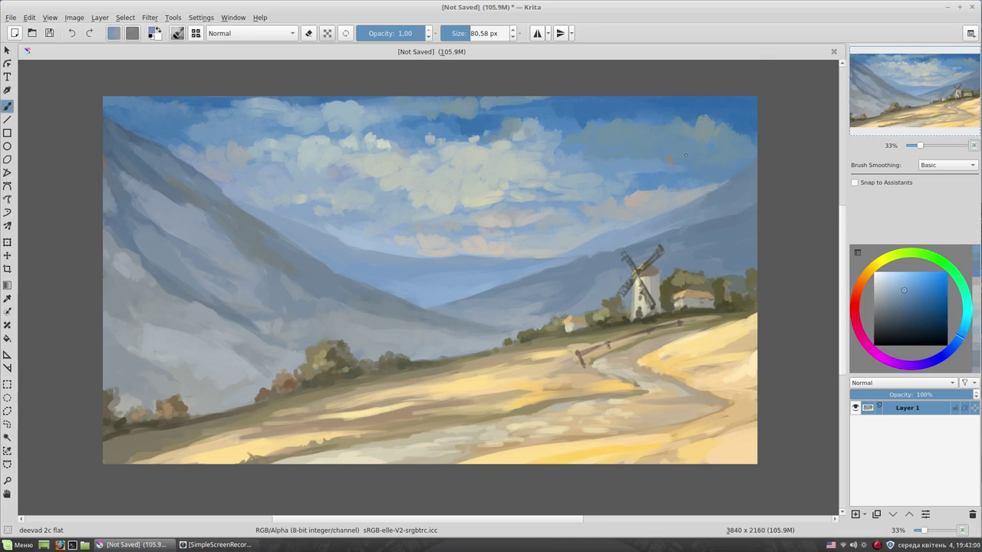
{"action": "left_click", "coordinate": [579, 180], "text": "ctrl"}
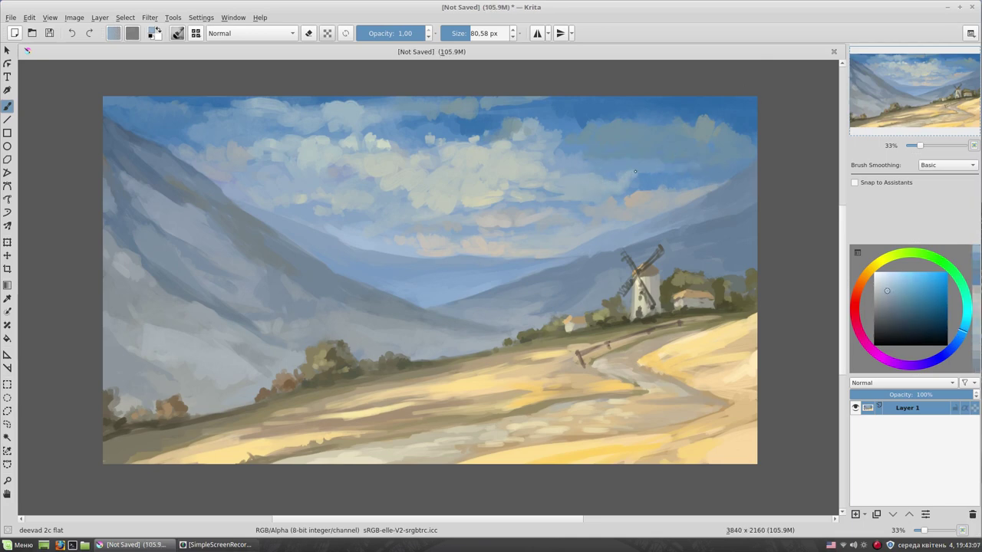
{"action": "left_click", "coordinate": [571, 184], "text": "ctrl"}
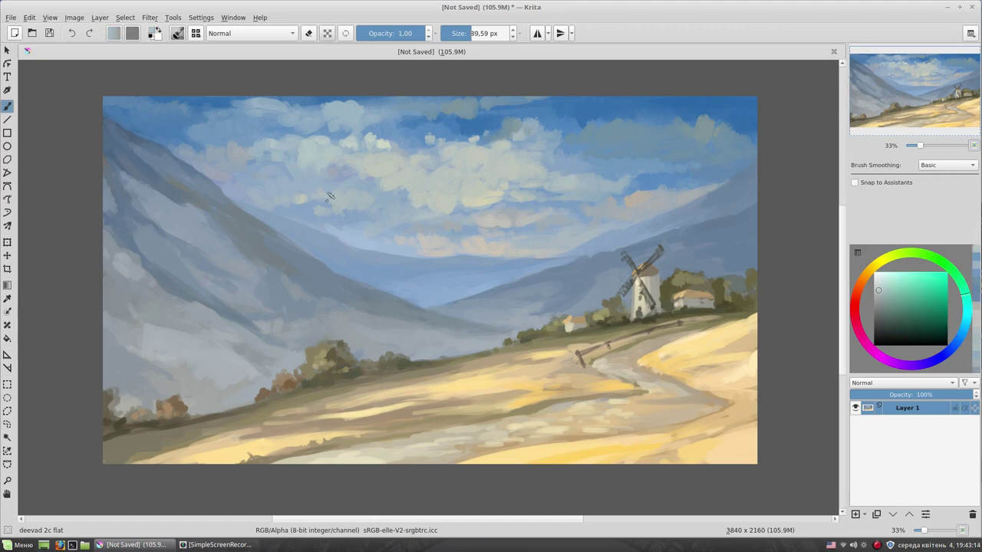
{"action": "left_click", "coordinate": [244, 197], "text": "ctrl"}
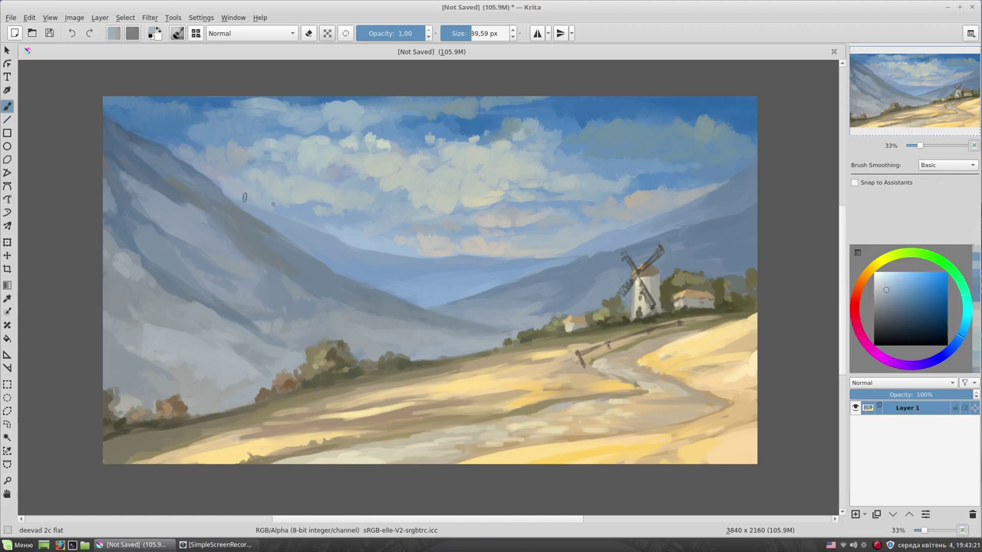
{"action": "left_click", "coordinate": [384, 138], "text": "ctrl"}
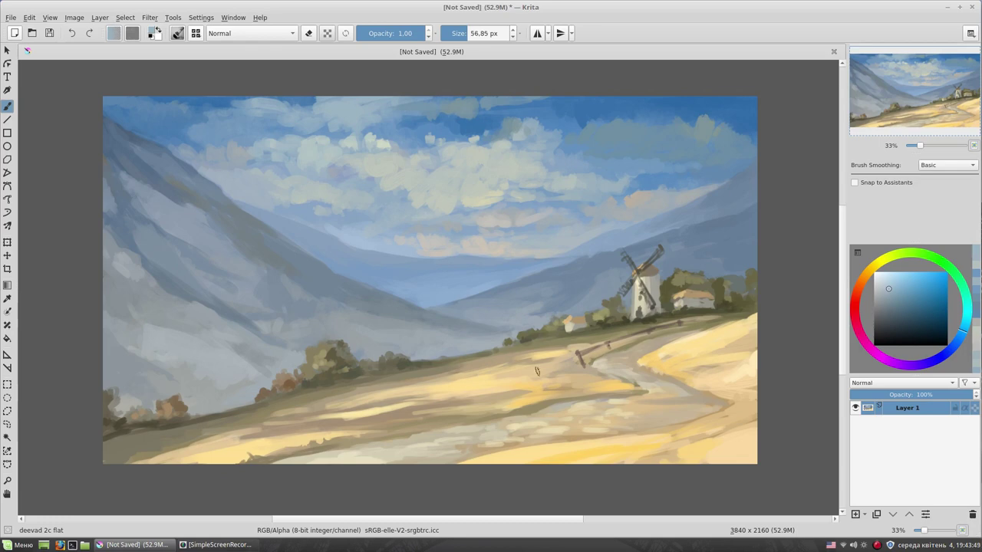
Step: Paint light yellow grass strokes across the golden field, especially its lower-left edge, using sampled field colours
{"action": "left_click", "coordinate": [493, 412], "text": "ctrl"}
{"action": "left_click", "coordinate": [529, 397], "text": "ctrl"}
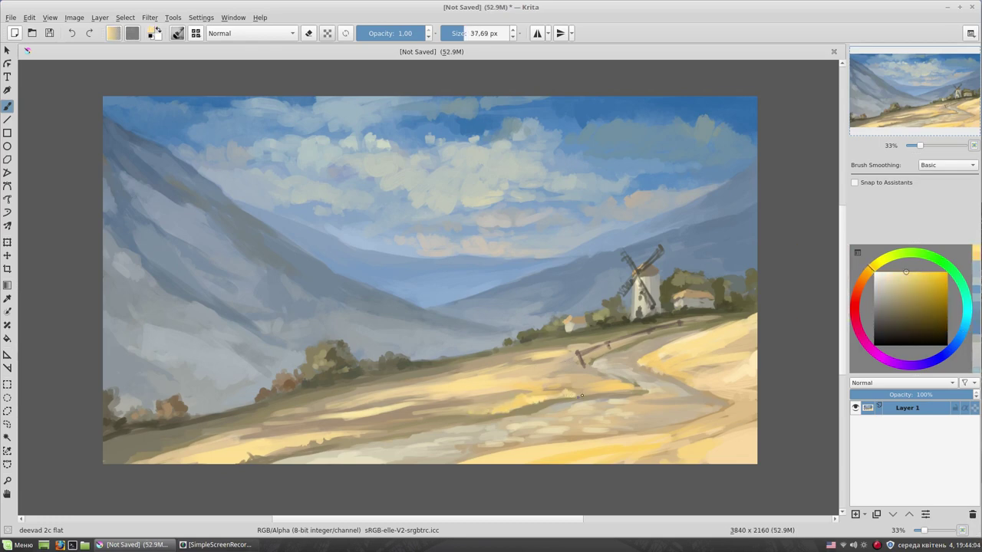
{"action": "left_click_drag", "start_coordinate": [476, 443], "coordinate": [484, 458]}
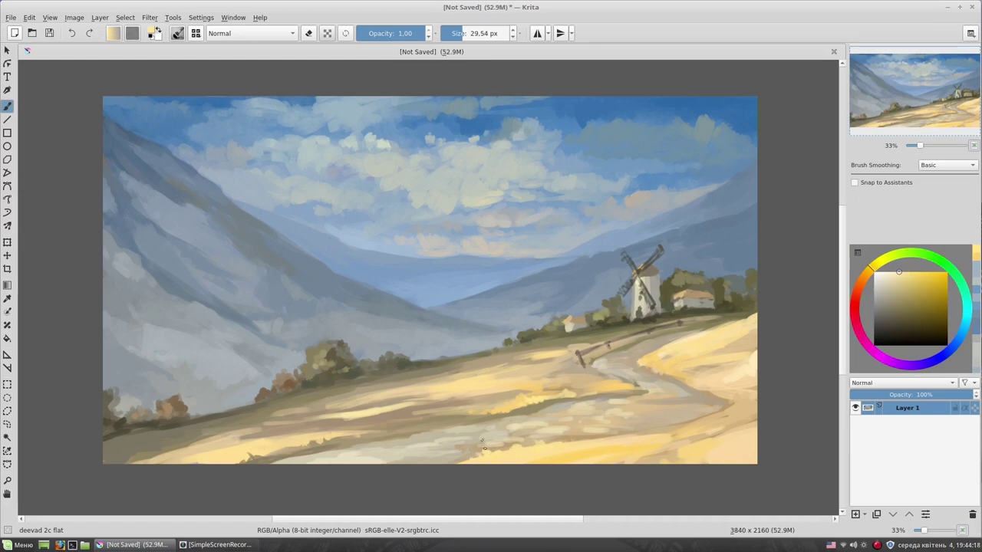
{"action": "left_click", "coordinate": [677, 450], "text": "ctrl"}
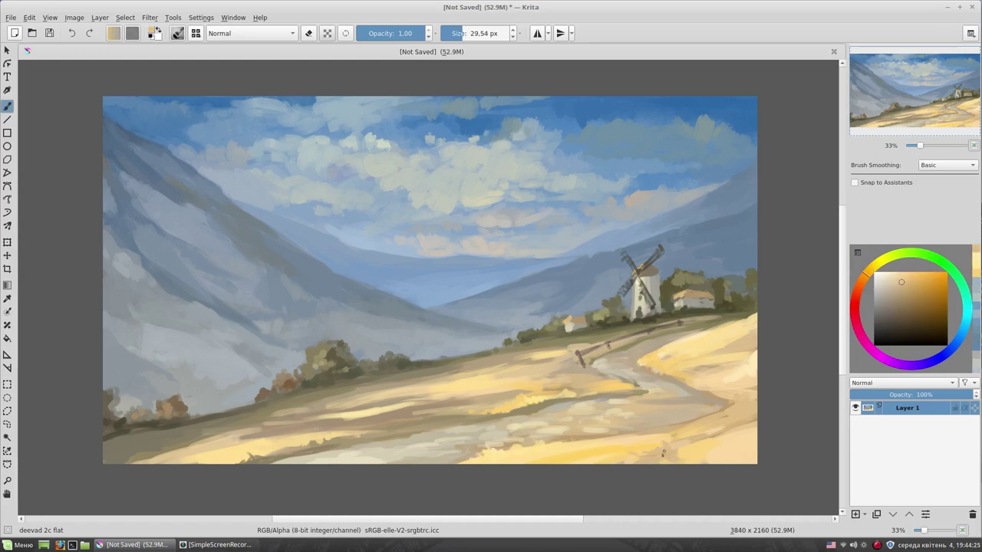
{"action": "left_click_drag", "start_coordinate": [648, 438], "coordinate": [774, 388]}
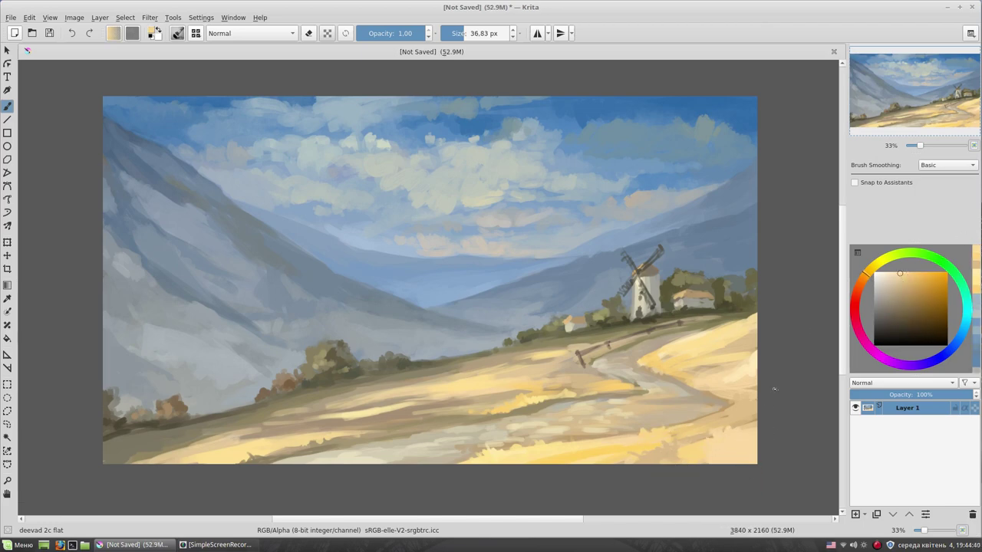
{"action": "left_click", "coordinate": [368, 414], "text": "ctrl"}
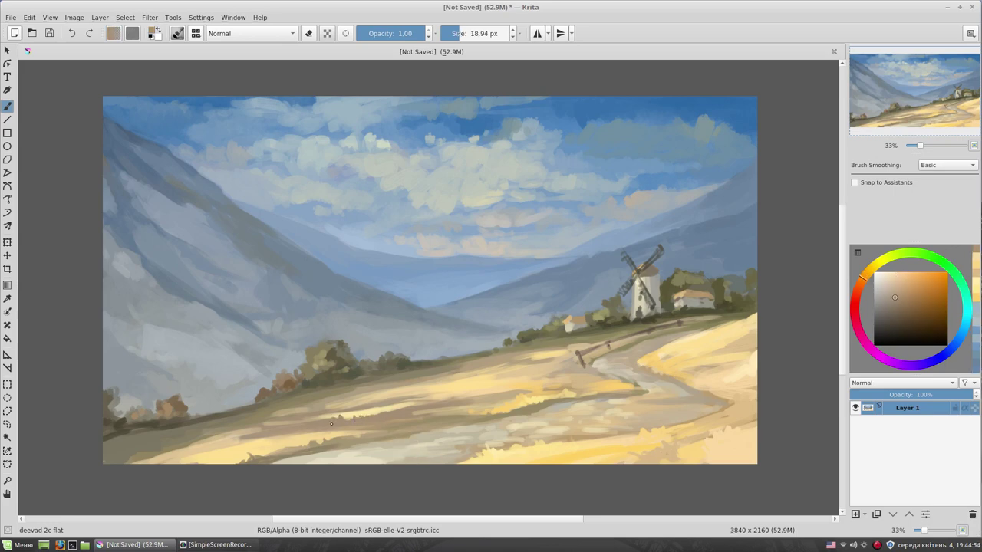
{"action": "left_click", "coordinate": [261, 438], "text": "ctrl"}
{"action": "left_click_drag", "start_coordinate": [191, 445], "coordinate": [146, 462]}
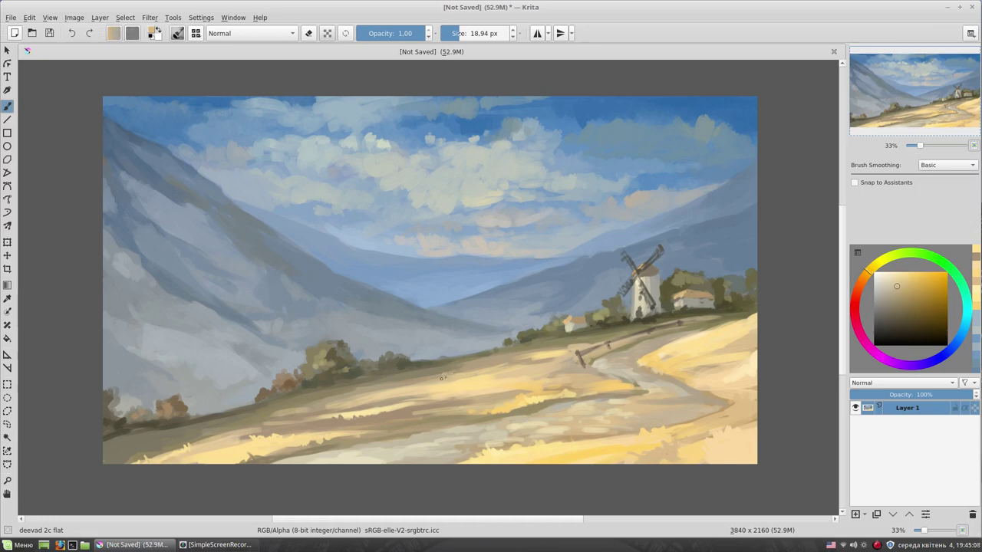
{"action": "left_click", "coordinate": [408, 420], "text": "ctrl"}
Step: Brighten the field near the path with beige and tan strokes, adjusting brush size
{"action": "left_click", "coordinate": [450, 413], "text": "ctrl"}
{"action": "left_click_drag", "start_coordinate": [460, 426], "coordinate": [423, 433]}
{"action": "left_click", "coordinate": [414, 437], "text": "ctrl"}
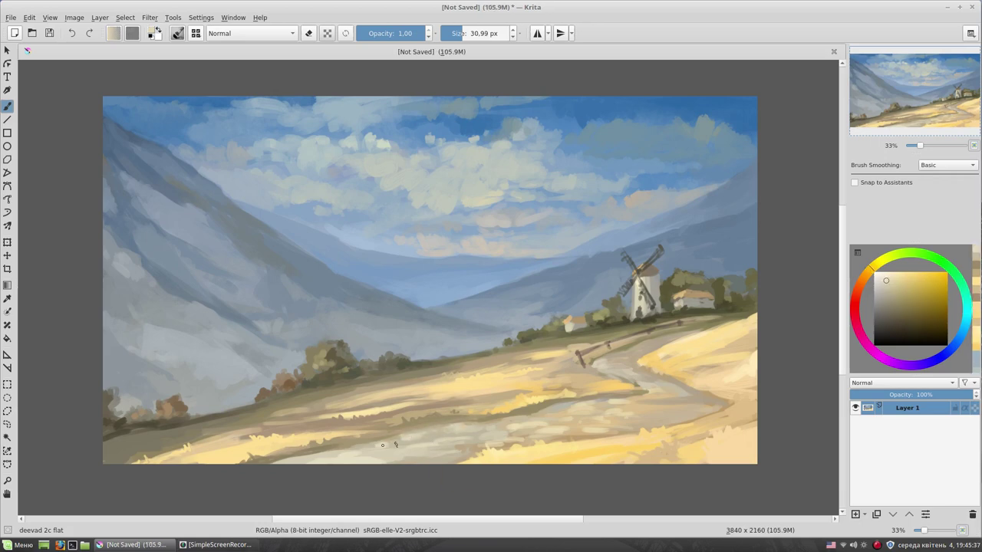
{"action": "mouse_move", "coordinate": [502, 421]}
{"action": "left_mouse_down"}
{"action": "mouse_move", "coordinate": [468, 426]}
{"action": "mouse_move", "coordinate": [458, 413]}
{"action": "mouse_move", "coordinate": [465, 389]}
{"action": "left_mouse_up"}
{"action": "left_click", "coordinate": [530, 401], "text": "ctrl"}
{"action": "mouse_move", "coordinate": [530, 401]}
{"action": "left_mouse_down"}
{"action": "mouse_move", "coordinate": [391, 423]}
{"action": "mouse_move", "coordinate": [349, 441]}
{"action": "left_mouse_up"}
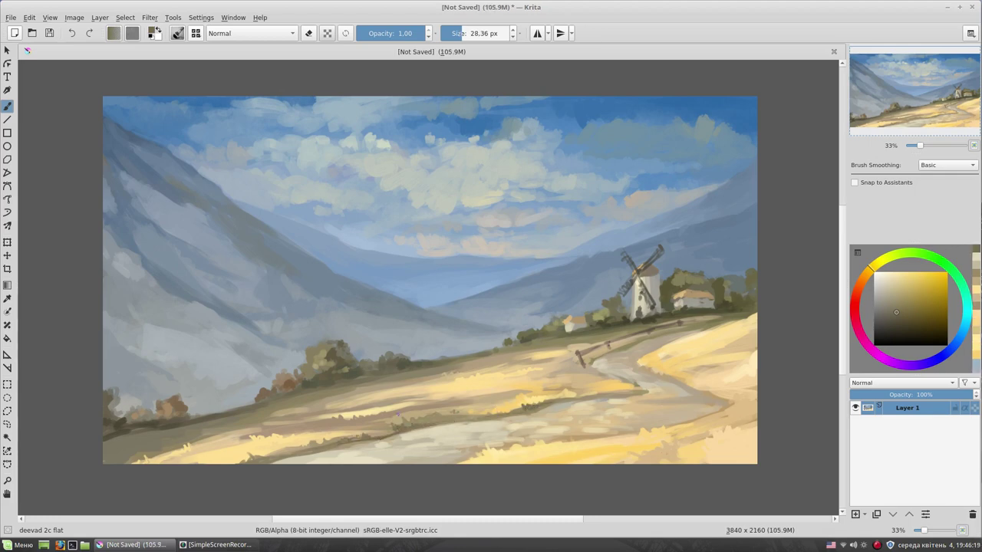
{"action": "left_click", "coordinate": [398, 415], "text": "ctrl"}
{"action": "left_click_drag", "start_coordinate": [286, 454], "coordinate": [293, 452]}
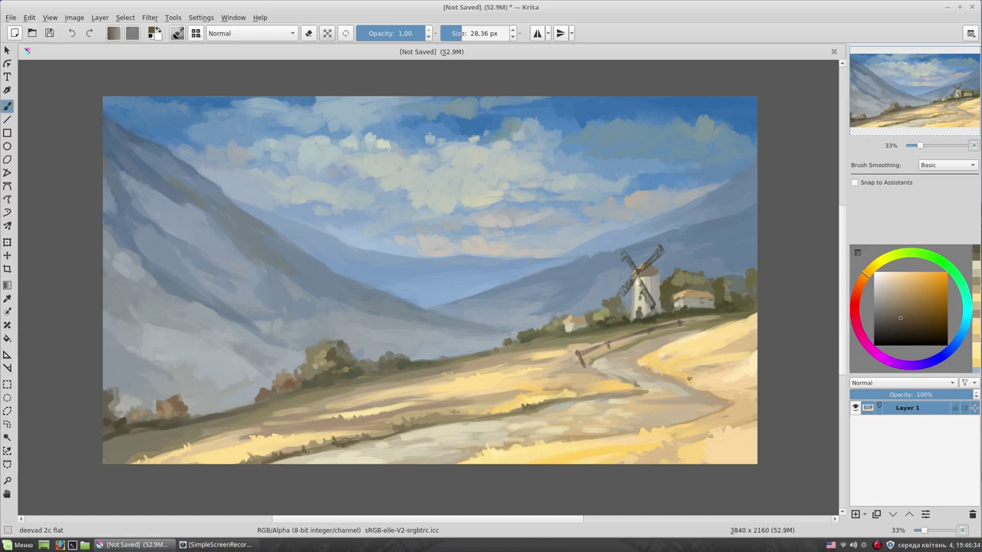
Step: Lay lighter yellow-tan and greyish strokes across the centre and right of the field
{"action": "left_click", "coordinate": [662, 426], "text": "ctrl"}
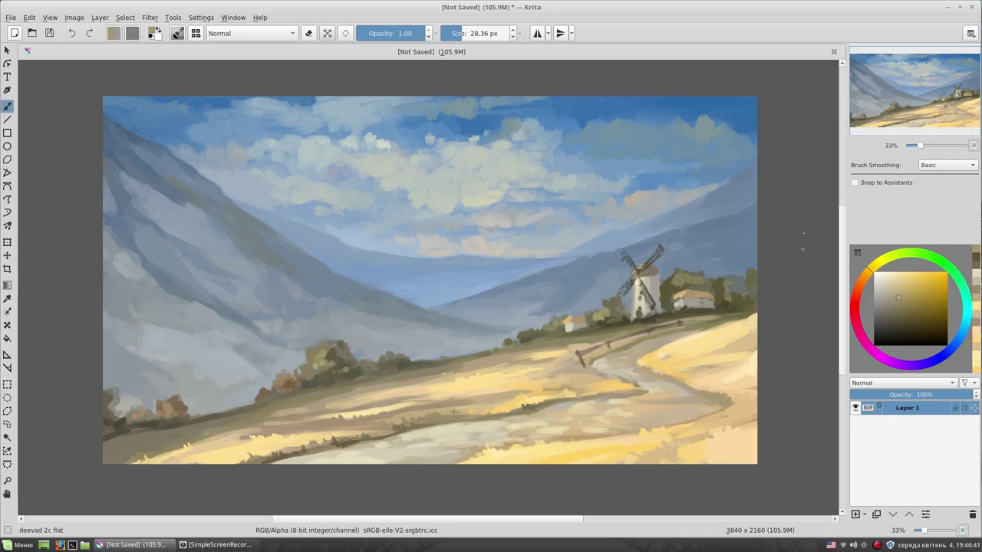
{"action": "left_click_drag", "start_coordinate": [570, 413], "coordinate": [620, 380]}
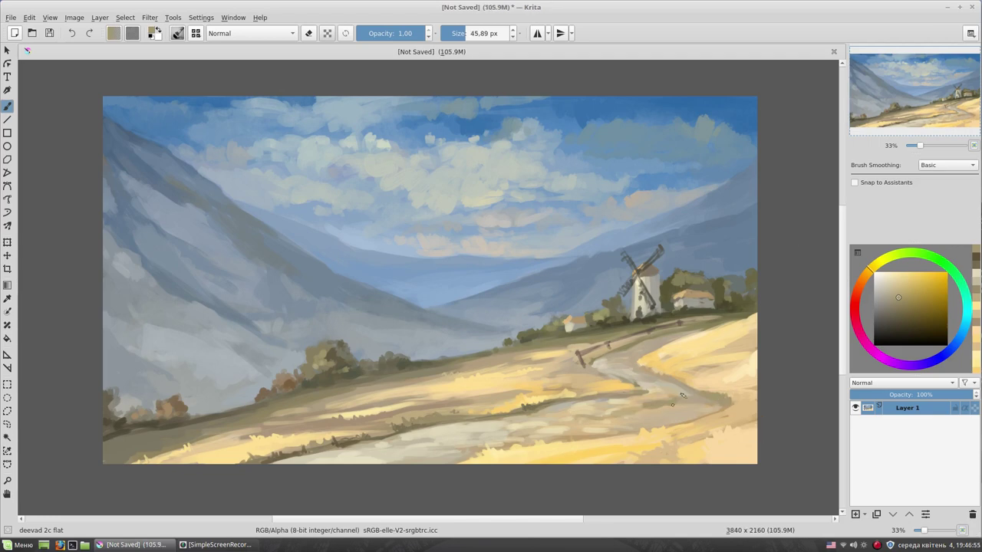
{"action": "left_click", "coordinate": [660, 400], "text": "ctrl"}
{"action": "left_click_drag", "start_coordinate": [665, 394], "coordinate": [614, 396]}
{"action": "left_click", "coordinate": [663, 397], "text": "ctrl"}
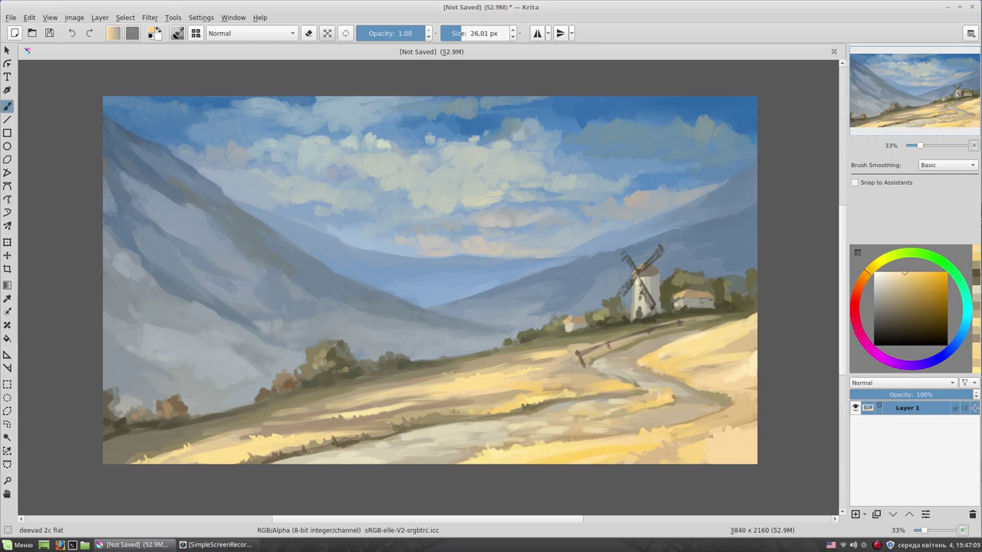
{"action": "left_click", "coordinate": [420, 451], "text": "ctrl"}
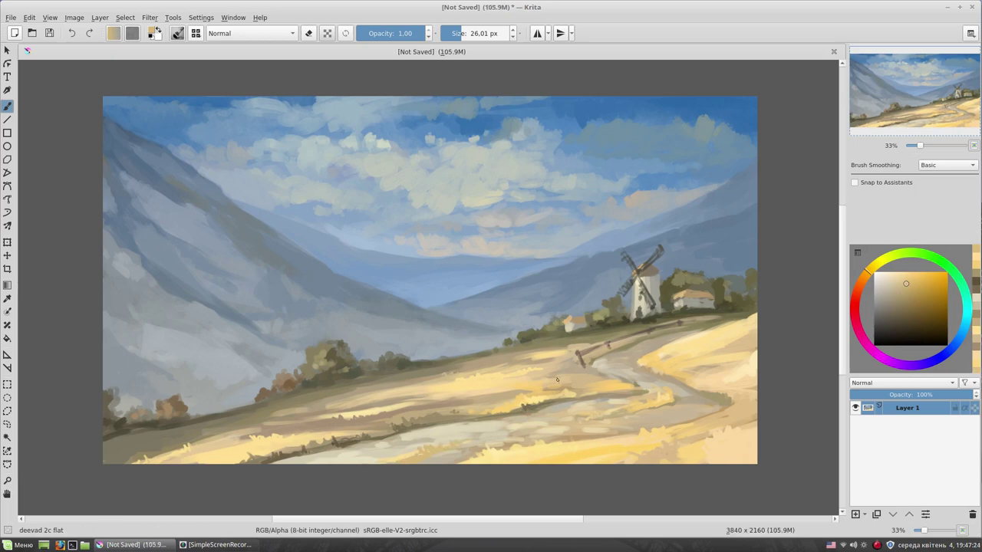
{"action": "left_click", "coordinate": [413, 451], "text": "ctrl"}
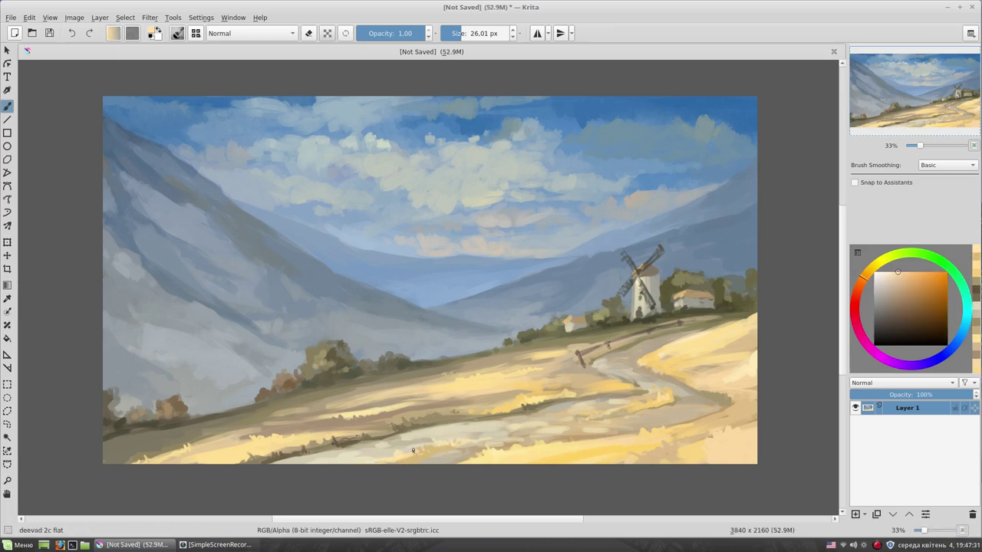
{"action": "left_click", "coordinate": [725, 362], "text": "ctrl"}
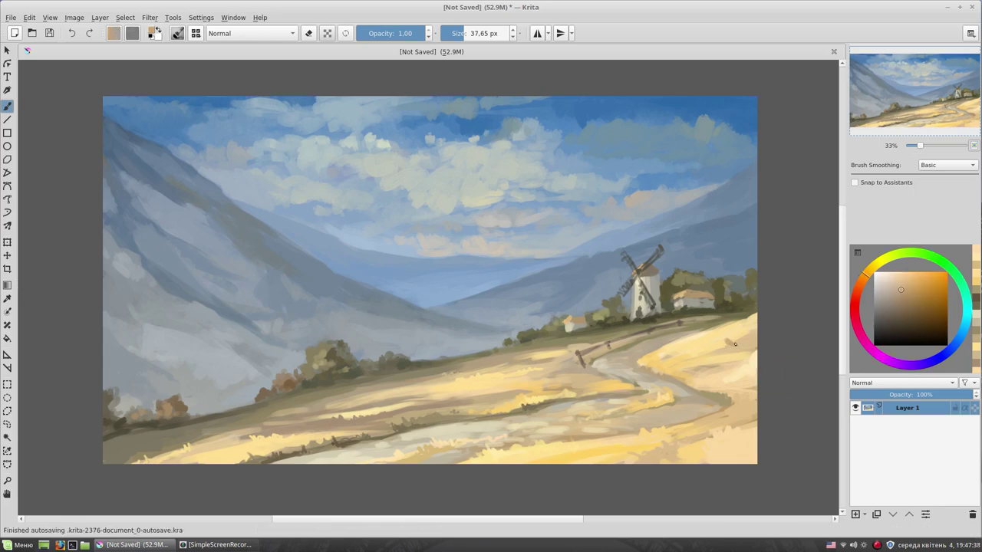
{"action": "left_click_drag", "start_coordinate": [725, 362], "coordinate": [755, 344]}
{"action": "left_click", "coordinate": [599, 354], "text": "ctrl"}
{"action": "left_click_drag", "start_coordinate": [491, 390], "coordinate": [568, 386]}
{"action": "left_click", "coordinate": [532, 391], "text": "ctrl"}
Step: Paint a grey rock shape on the mid field with beige highlights and grey-brown shadows
{"action": "left_click", "coordinate": [537, 387], "text": "ctrl"}
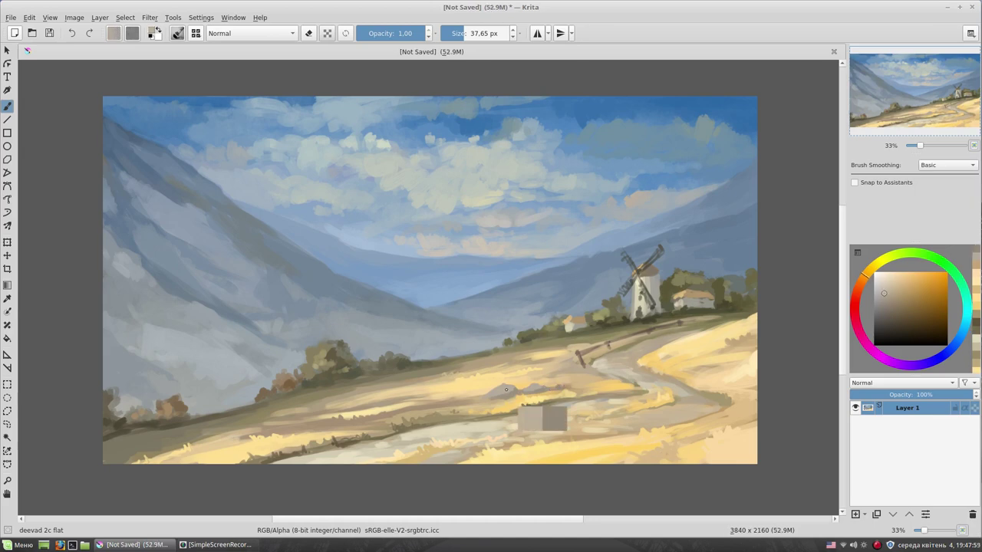
{"action": "left_click", "coordinate": [436, 397], "text": "ctrl"}
{"action": "left_click_drag", "start_coordinate": [455, 393], "coordinate": [431, 385]}
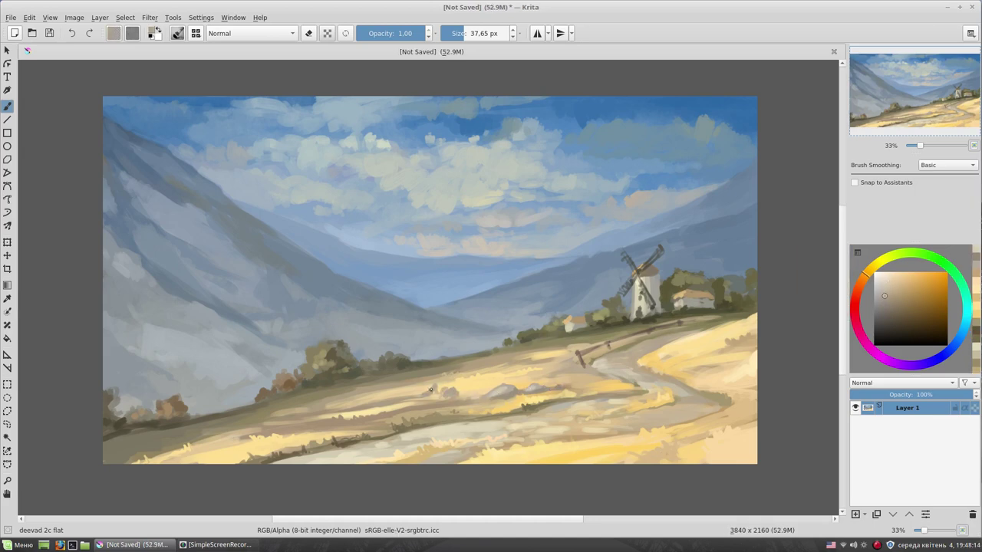
{"action": "left_click", "coordinate": [934, 279]}
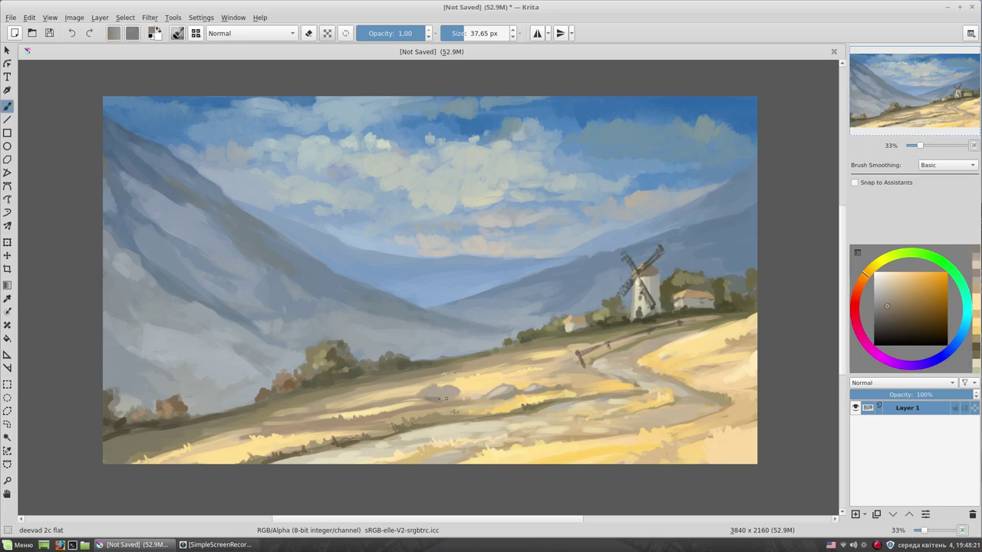
{"action": "left_click", "coordinate": [439, 381], "text": "ctrl"}
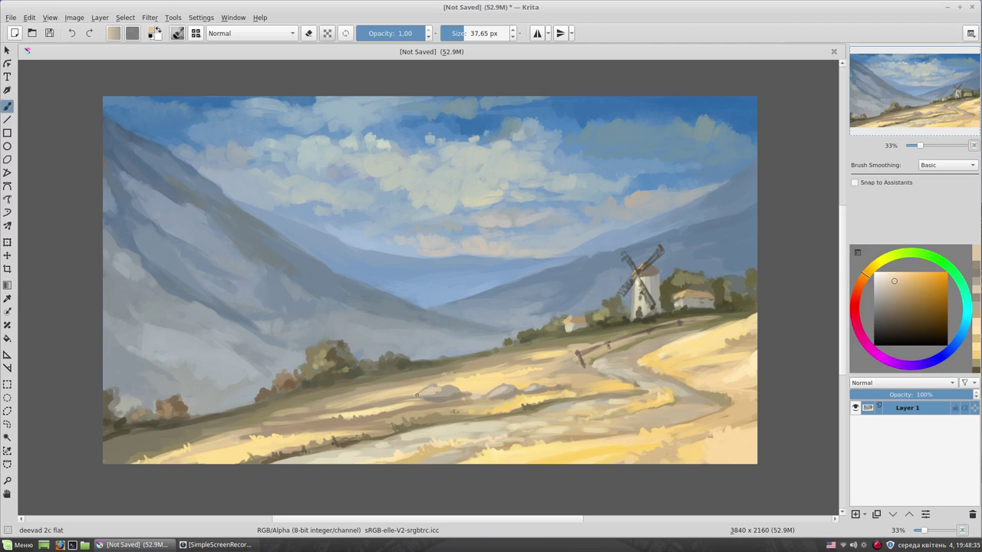
{"action": "left_click", "coordinate": [418, 394], "text": "ctrl"}
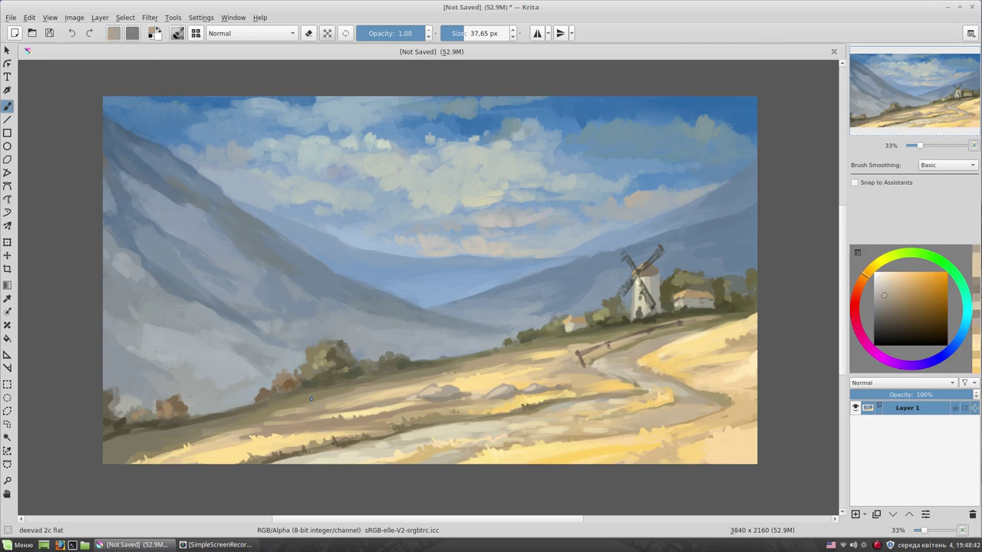
{"action": "left_click_drag", "start_coordinate": [467, 427], "coordinate": [448, 427], "text": "shift"}
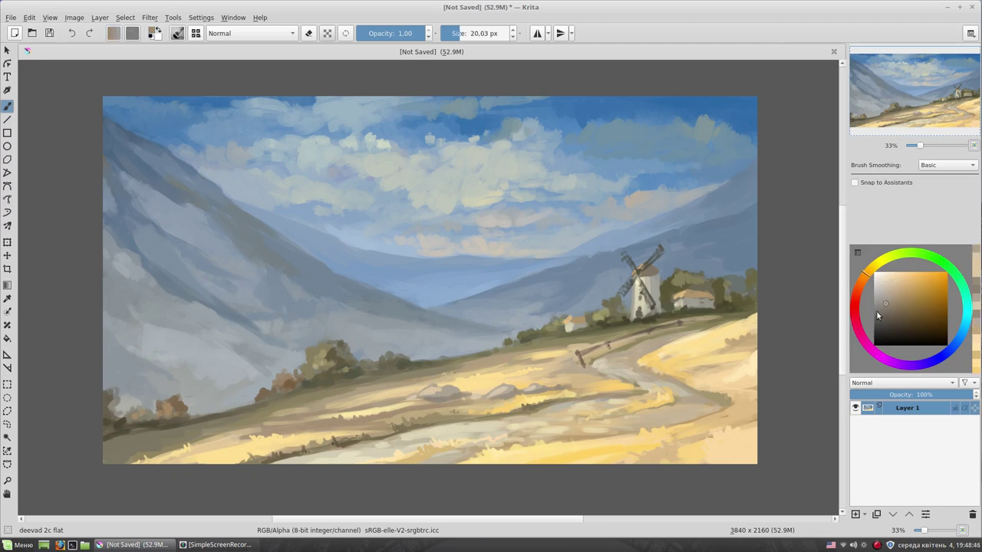
{"action": "left_click", "coordinate": [465, 393], "text": "ctrl"}
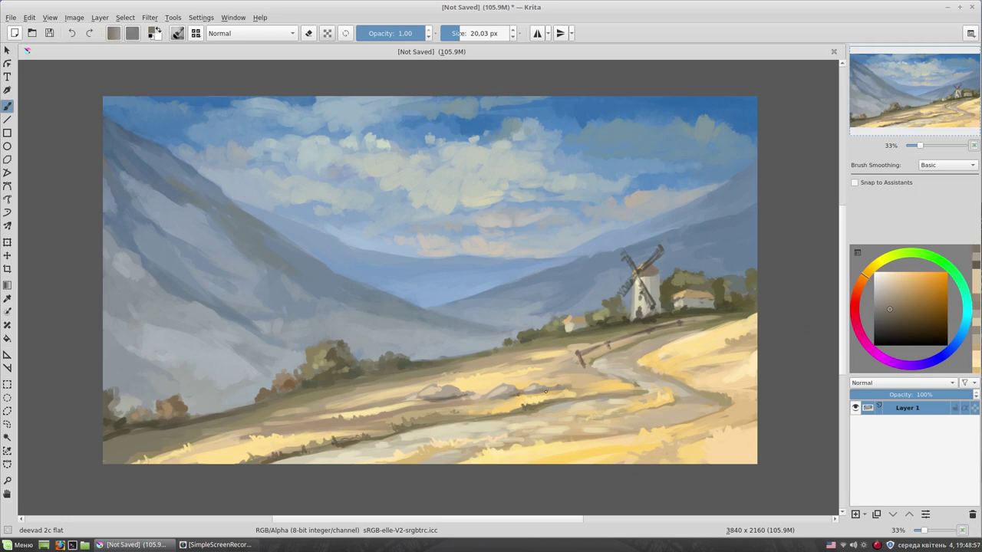
{"action": "left_click", "coordinate": [463, 396], "text": "ctrl"}
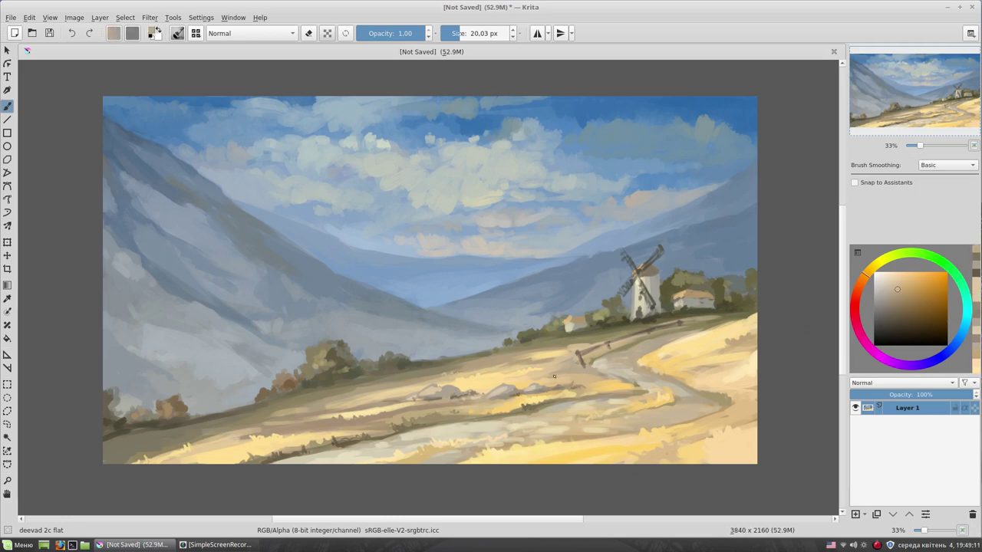
Step: Paint a grey rock at the field's right canvas edge with lighter grey highlights
{"action": "left_click_drag", "start_coordinate": [462, 33], "coordinate": [465, 33]}
{"action": "left_click", "coordinate": [752, 361], "text": "ctrl"}
{"action": "mouse_move", "coordinate": [736, 359]}
{"action": "left_mouse_down"}
{"action": "mouse_move", "coordinate": [745, 374]}
{"action": "mouse_move", "coordinate": [725, 383]}
{"action": "mouse_move", "coordinate": [756, 353]}
{"action": "left_mouse_up"}
{"action": "left_click", "coordinate": [756, 355], "text": "ctrl"}
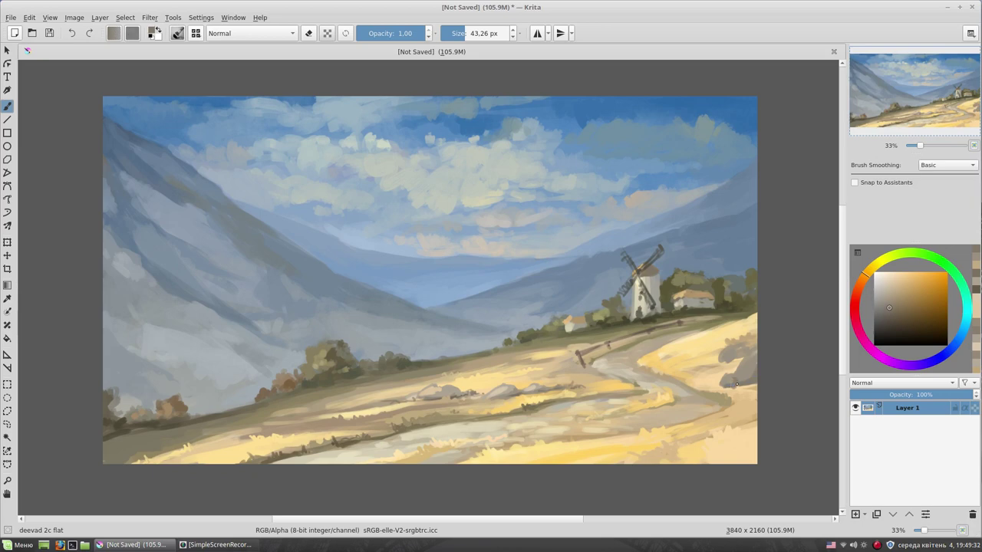
{"action": "left_click", "coordinate": [746, 364], "text": "ctrl"}
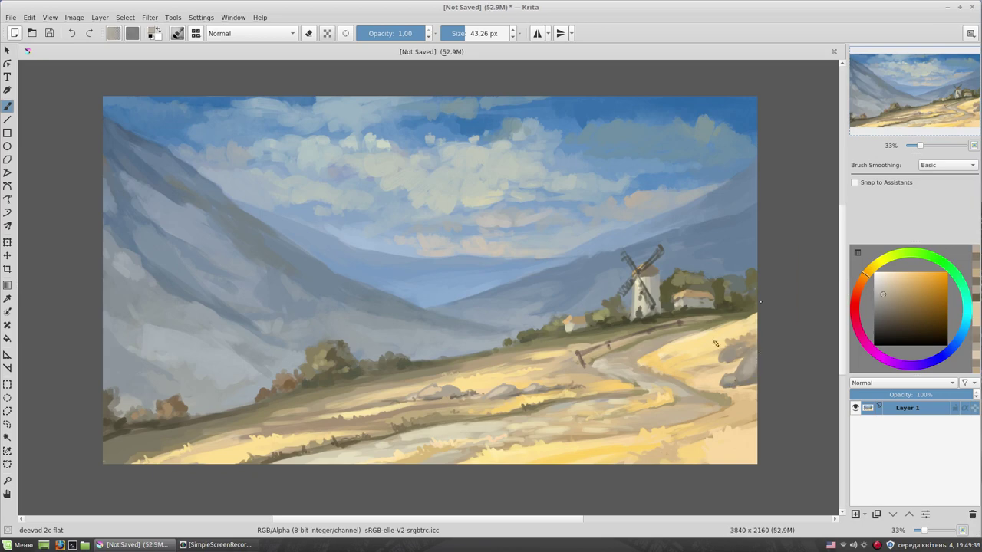
{"action": "left_click_drag", "start_coordinate": [746, 404], "coordinate": [750, 387]}
{"action": "left_click", "coordinate": [753, 382], "text": "ctrl"}
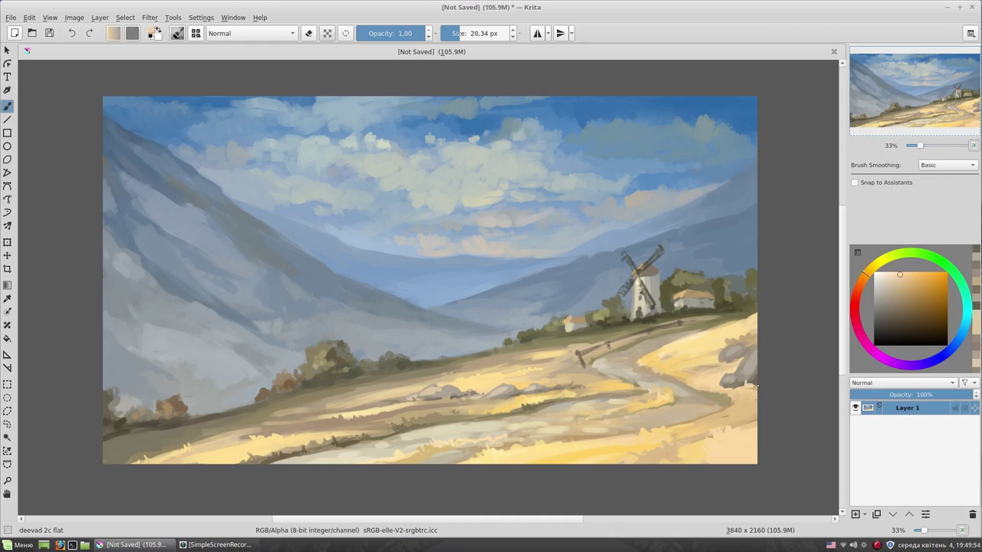
Step: Add more grey rocks along the field's right edge and enlarge the brush to about 97 px
{"action": "left_click", "coordinate": [908, 290]}
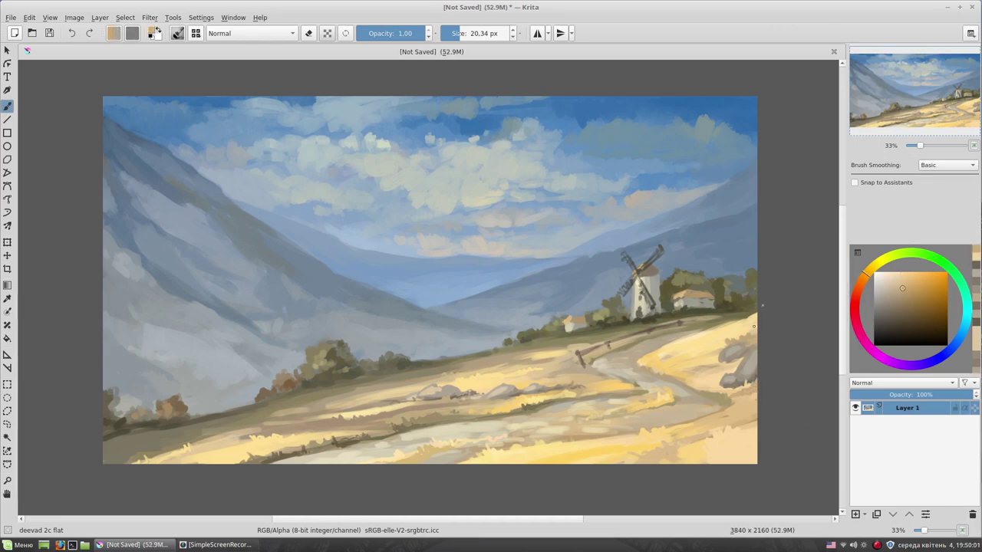
{"action": "left_click", "coordinate": [714, 364], "text": "ctrl"}
{"action": "left_click_drag", "start_coordinate": [713, 364], "coordinate": [728, 322]}
{"action": "left_click", "coordinate": [691, 411], "text": "ctrl"}
{"action": "left_click_drag", "start_coordinate": [729, 380], "coordinate": [744, 353]}
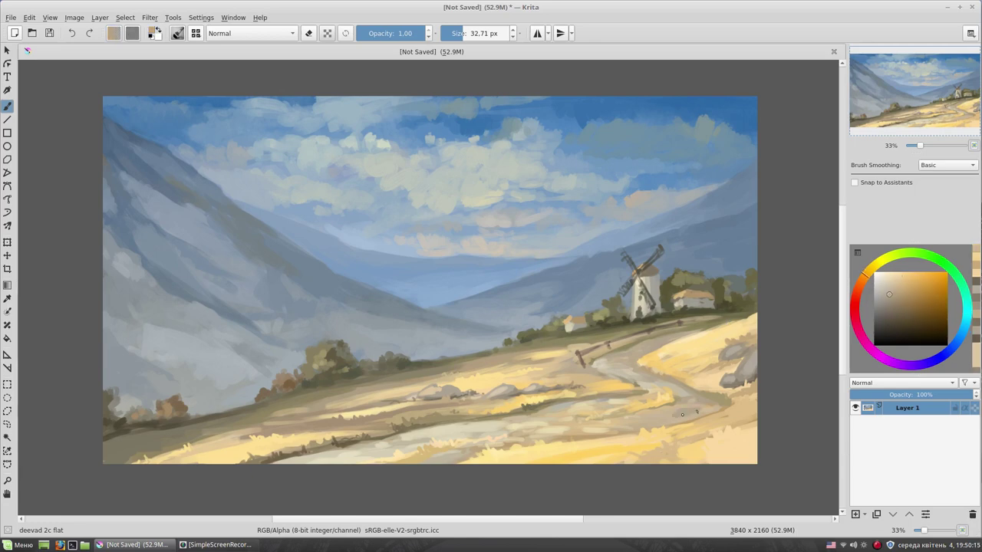
{"action": "left_click", "coordinate": [726, 417], "text": "ctrl"}
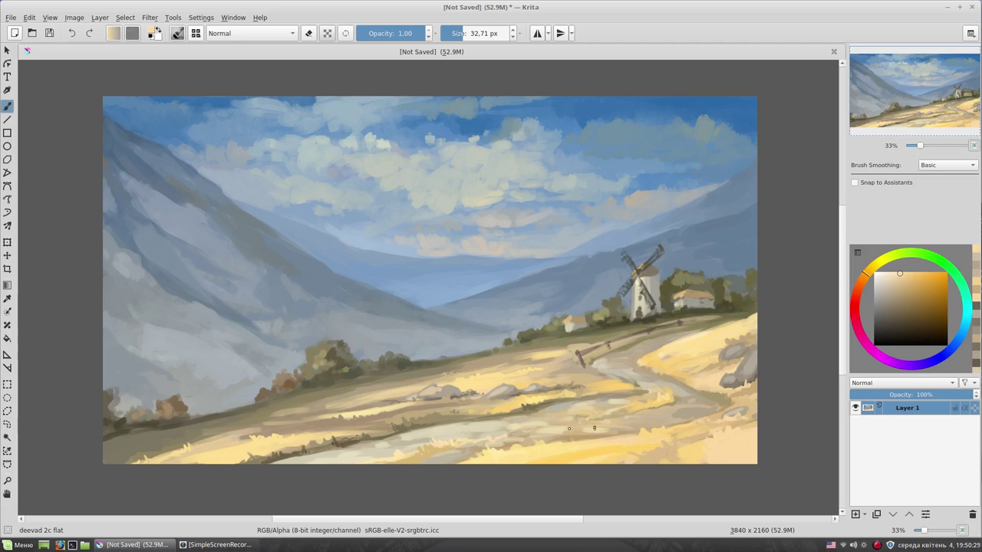
{"action": "left_click_drag", "start_coordinate": [656, 171], "coordinate": [679, 101]}
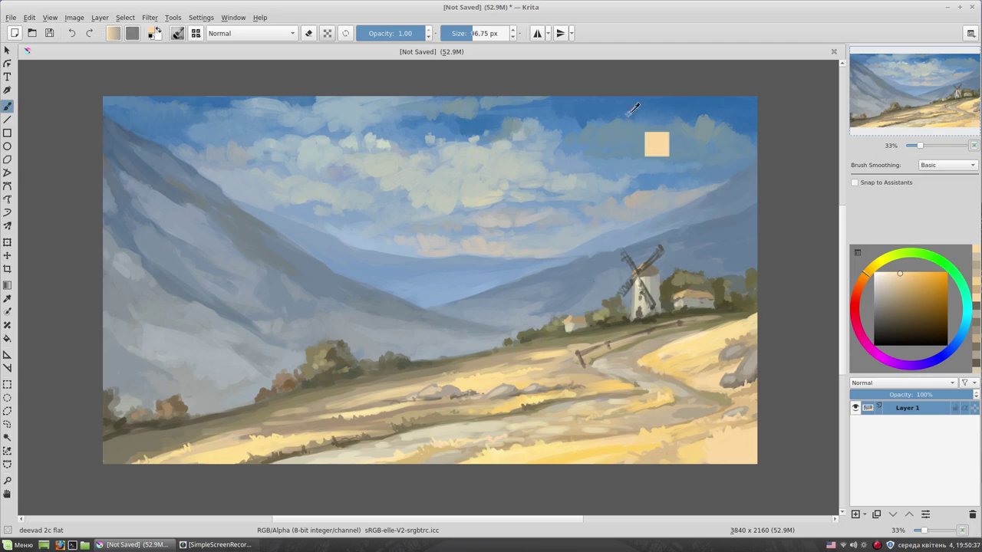
Step: Paint a pale blue stroke into the sky, undoing the last unwanted sky stroke
{"action": "left_click", "coordinate": [675, 115], "text": "ctrl"}
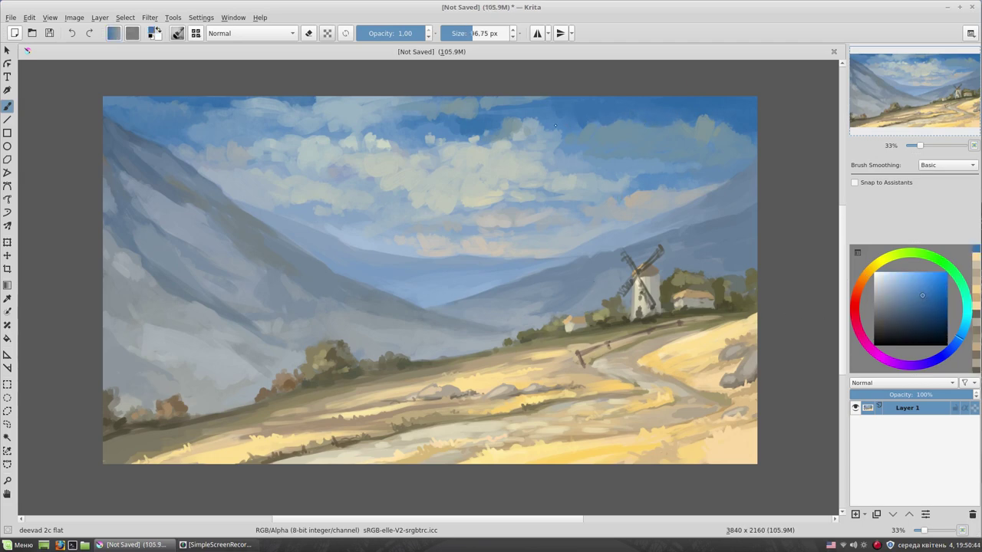
{"action": "left_click", "coordinate": [620, 115], "text": "ctrl"}
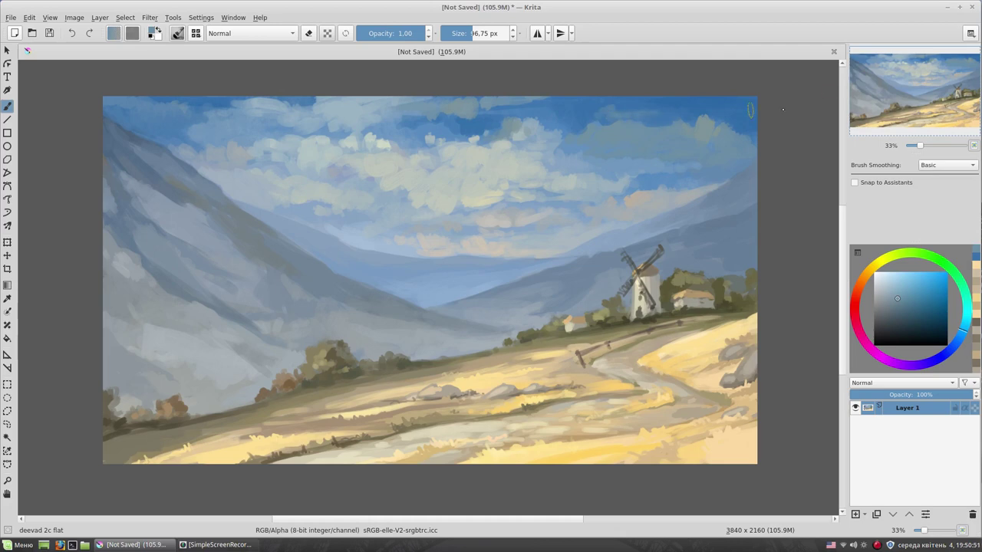
{"action": "left_click", "coordinate": [752, 130], "text": "ctrl"}
{"action": "left_click", "coordinate": [736, 142], "text": "ctrl"}
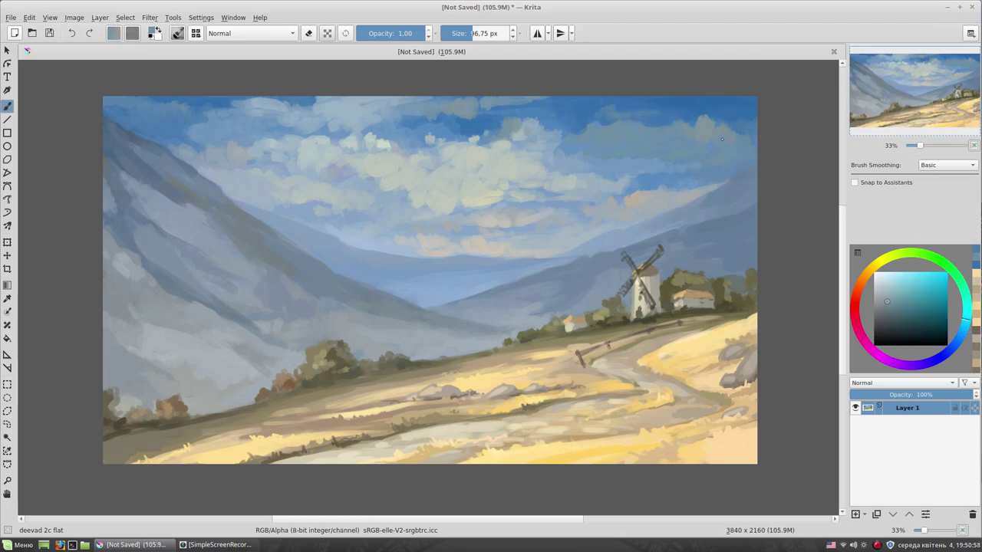
{"action": "left_click", "coordinate": [304, 135], "text": "ctrl"}
{"action": "left_click_drag", "start_coordinate": [304, 134], "coordinate": [326, 132]}
{"action": "left_click", "coordinate": [277, 115], "text": "ctrl"}
{"action": "left_click_drag", "start_coordinate": [256, 99], "coordinate": [233, 107]}
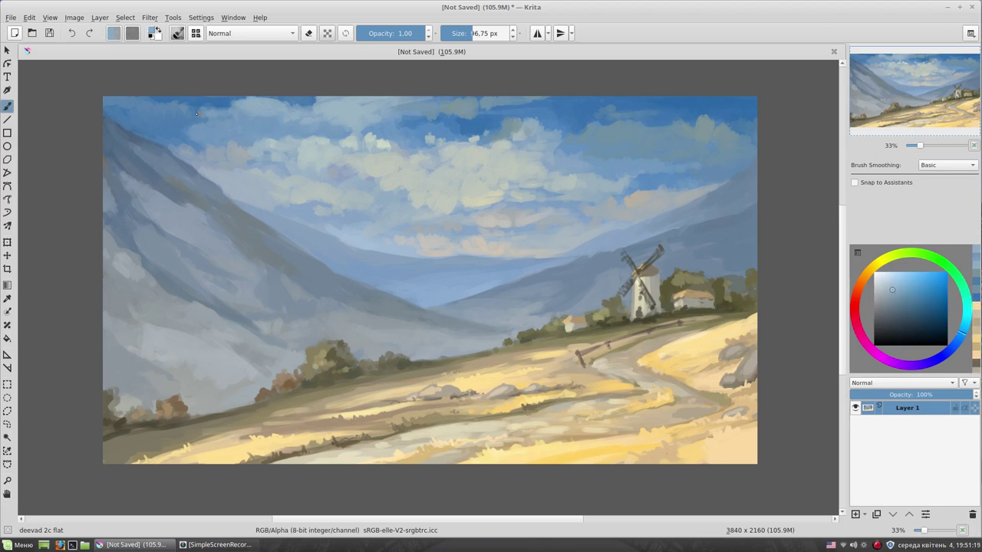
{"action": "key", "text": "ctrl+z"}
Step: Try a light peach stroke near the sky's centre, undo it, and shrink the brush to about 65 px
{"action": "left_click", "coordinate": [446, 227], "text": "ctrl"}
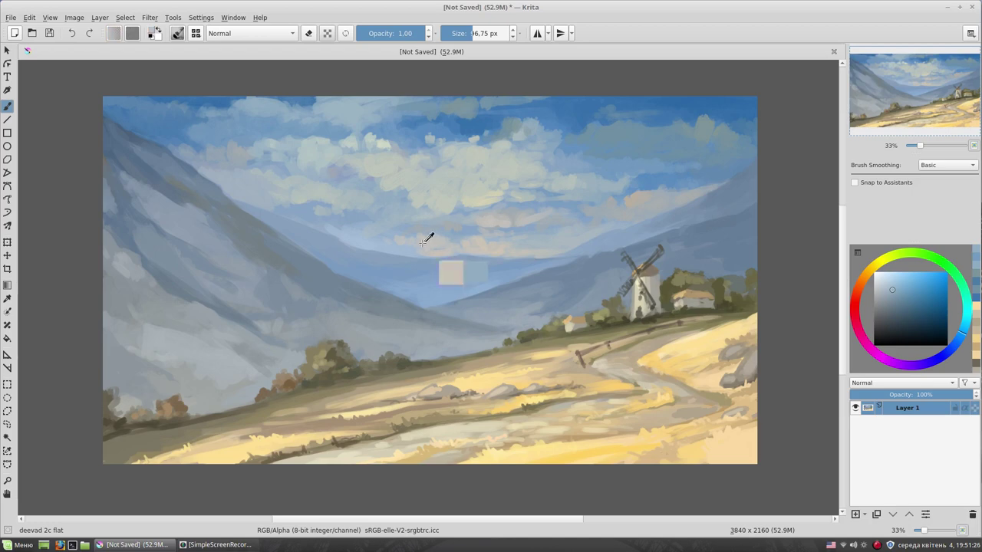
{"action": "left_click_drag", "start_coordinate": [482, 257], "coordinate": [540, 251]}
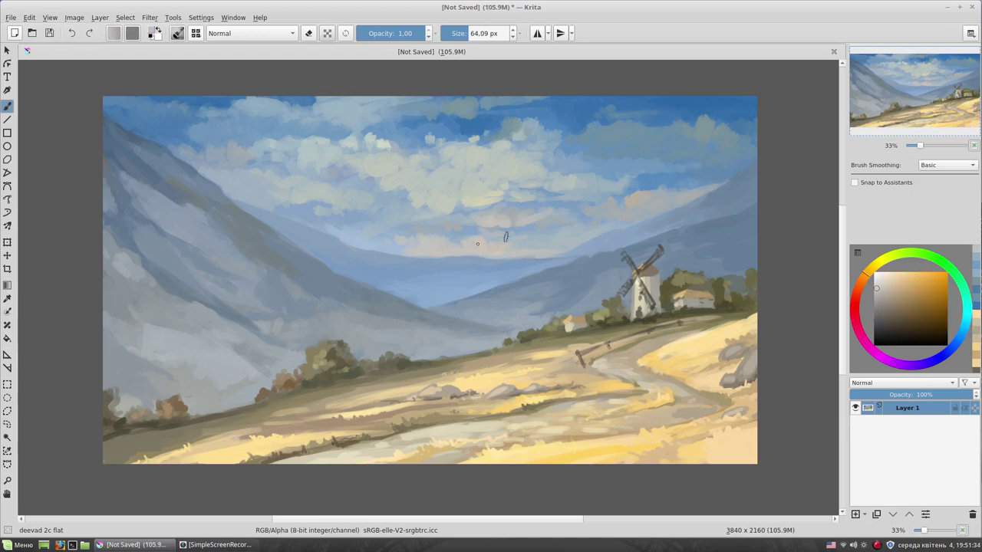
{"action": "left_click", "coordinate": [460, 223], "text": "ctrl"}
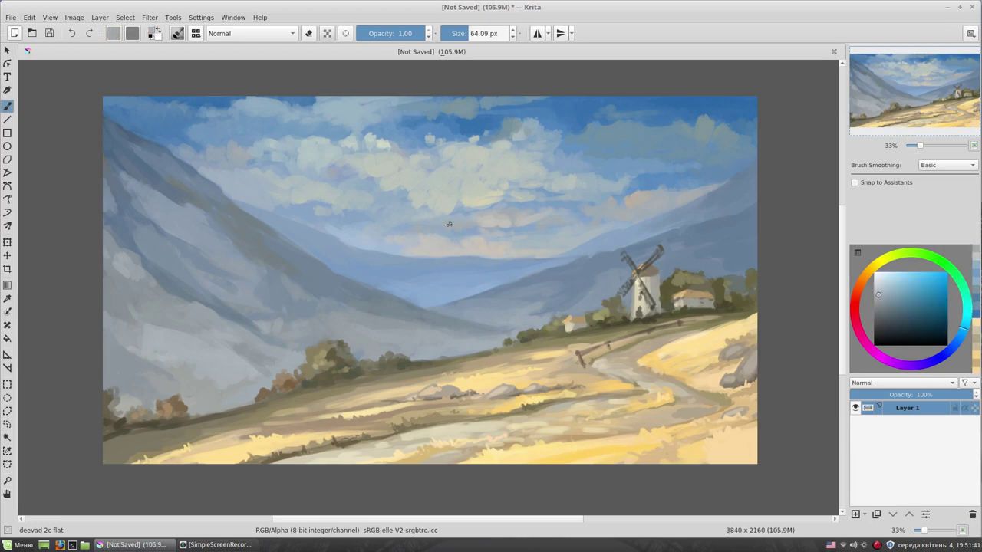
{"action": "key", "text": "ctrl+z"}
{"action": "left_click", "coordinate": [484, 182], "text": "ctrl"}
{"action": "left_click_drag", "start_coordinate": [653, 368], "coordinate": [635, 362]}
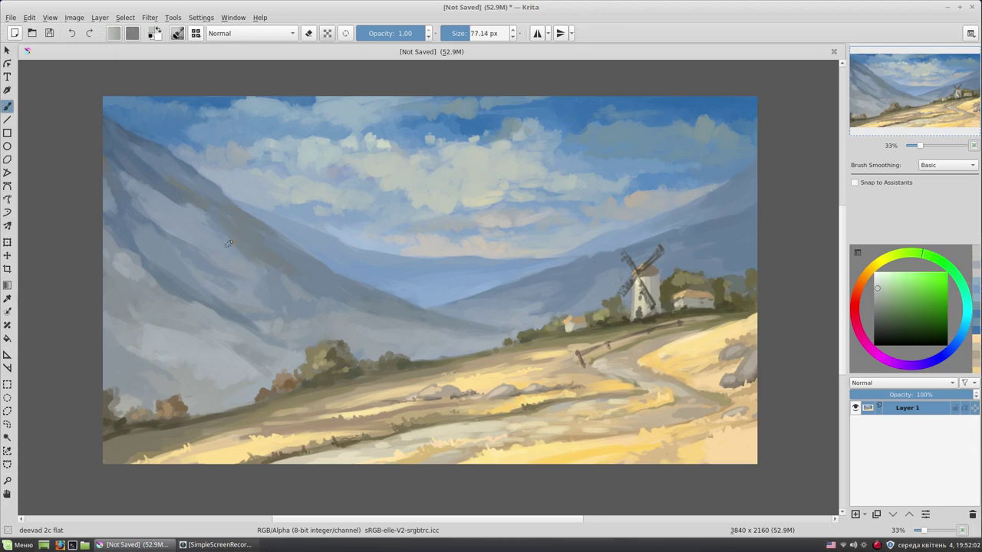
Step: Dab greyish-blue tones onto the left mountain slope, shrinking the brush to about 61 px
{"action": "left_click", "coordinate": [233, 279], "text": "ctrl"}
{"action": "left_click", "coordinate": [233, 273]}
{"action": "left_click", "coordinate": [215, 225], "text": "ctrl"}
{"action": "left_click", "coordinate": [877, 288]}
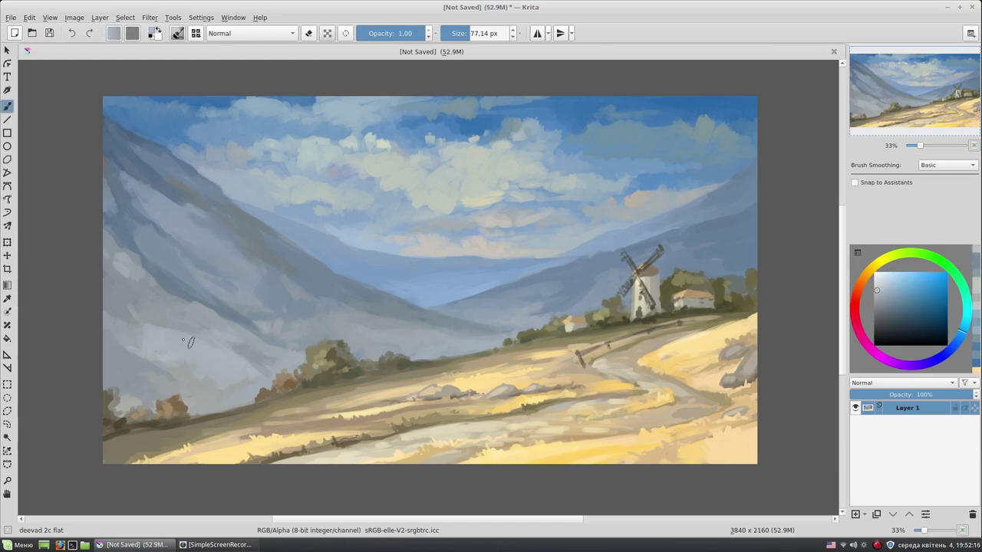
{"action": "left_click", "coordinate": [192, 361], "text": "ctrl"}
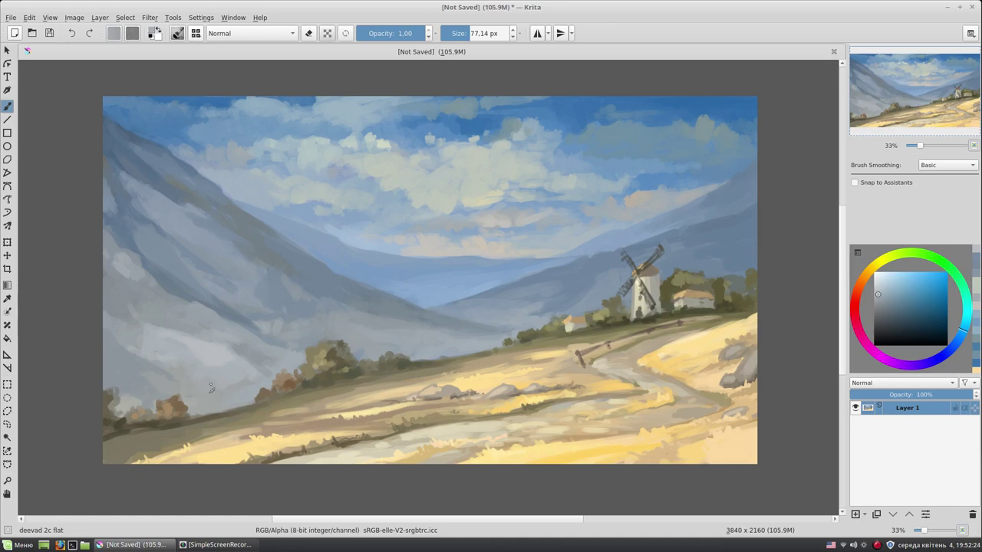
{"action": "left_click", "coordinate": [227, 377], "text": "ctrl"}
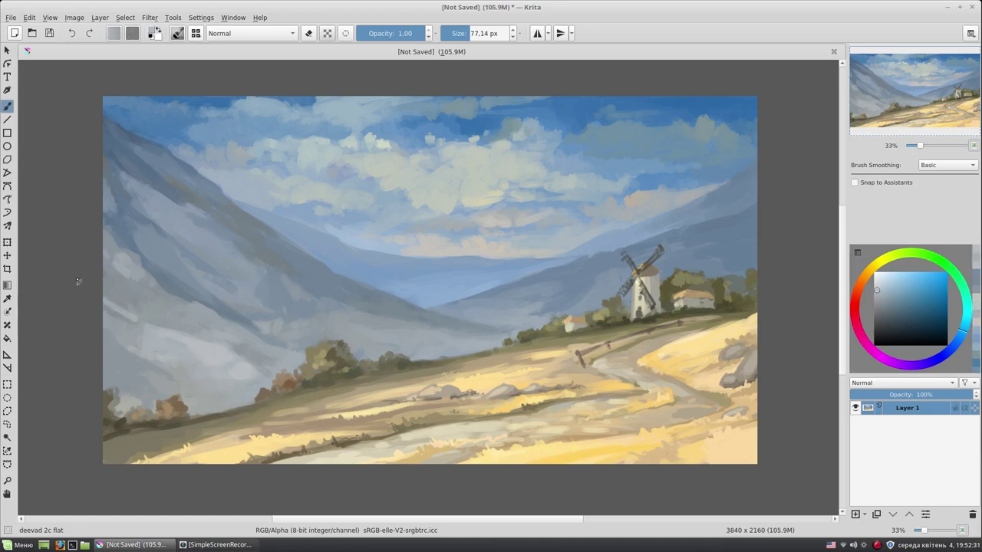
{"action": "left_click_drag", "start_coordinate": [120, 312], "coordinate": [108, 311]}
{"action": "left_click", "coordinate": [112, 313], "text": "ctrl"}
Step: Sample a range of blue-grey shades from the left mountain
{"action": "left_click", "coordinate": [89, 269], "text": "ctrl"}
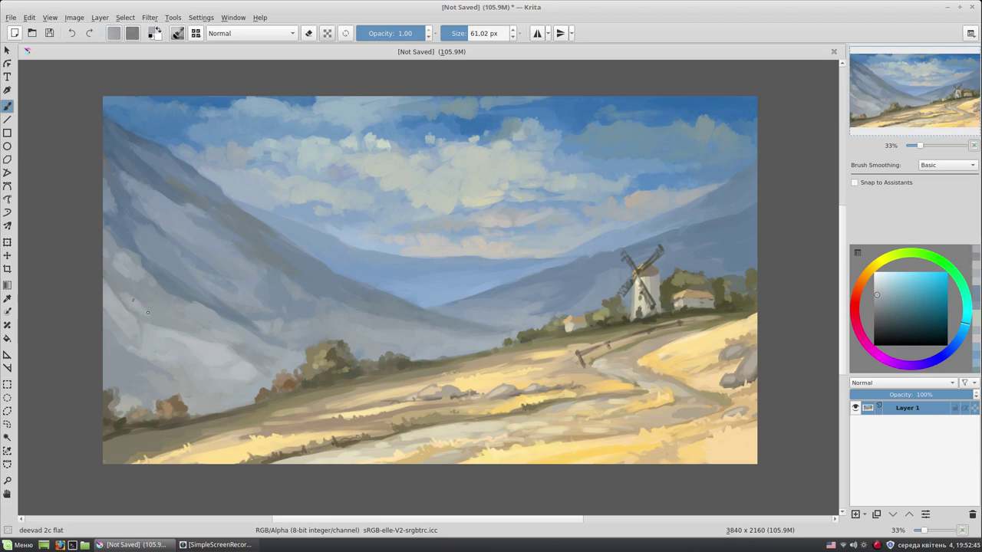
{"action": "left_click", "coordinate": [119, 375], "text": "ctrl"}
{"action": "left_click", "coordinate": [143, 366], "text": "ctrl"}
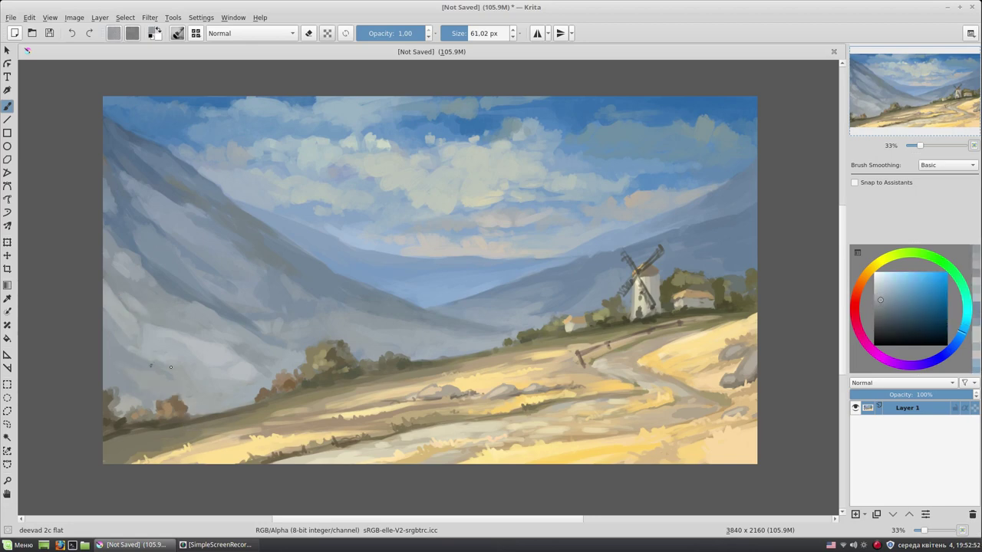
{"action": "left_click", "coordinate": [194, 373], "text": "ctrl"}
{"action": "left_click", "coordinate": [182, 361], "text": "ctrl"}
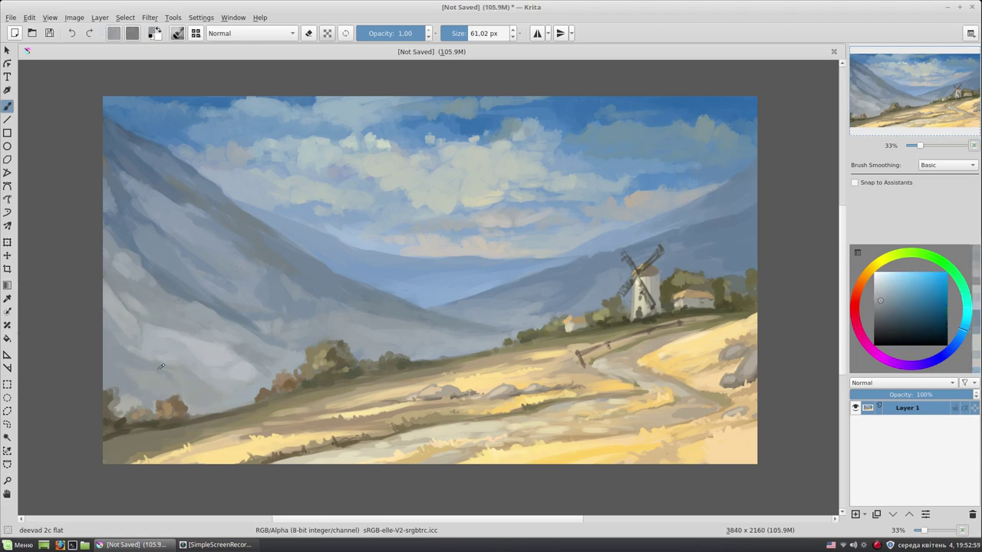
{"action": "left_click", "coordinate": [163, 302], "text": "ctrl"}
{"action": "left_click", "coordinate": [146, 322], "text": "ctrl"}
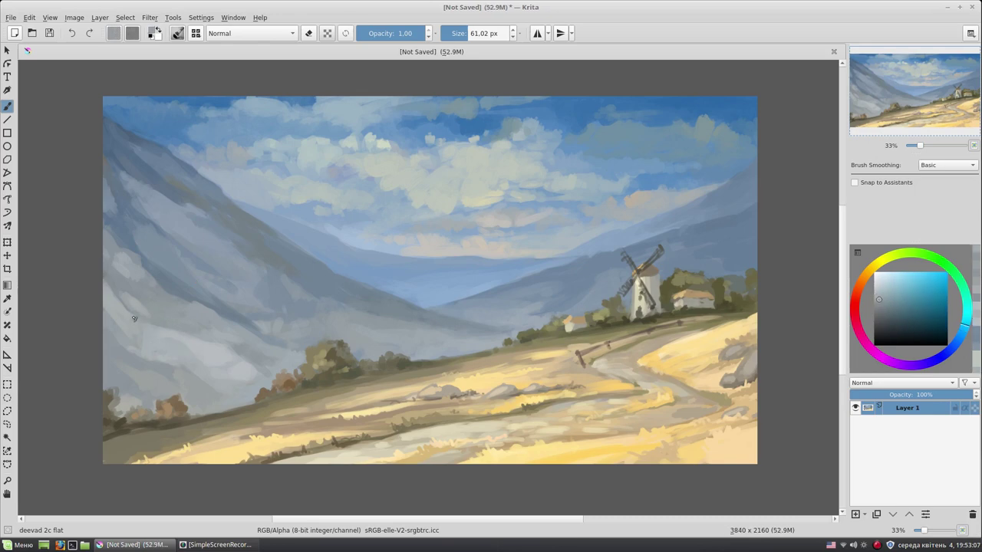
{"action": "left_click", "coordinate": [130, 322], "text": "ctrl"}
{"action": "left_click", "coordinate": [135, 343], "text": "ctrl"}
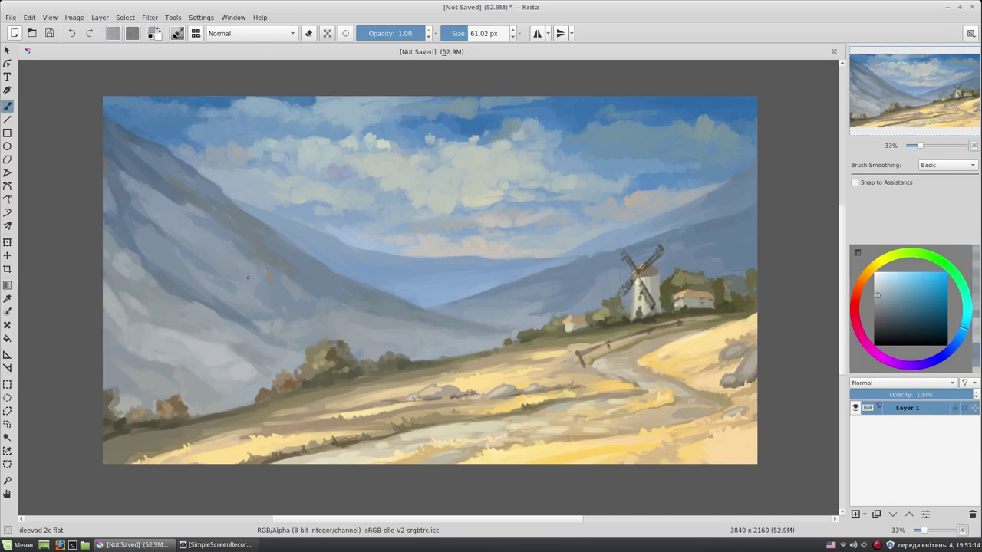
{"action": "left_click", "coordinate": [271, 327], "text": "ctrl"}
Step: Brush lighter blue-grey haze over the left mountain slope
{"action": "left_click", "coordinate": [299, 284], "text": "ctrl"}
{"action": "left_click", "coordinate": [320, 312], "text": "ctrl"}
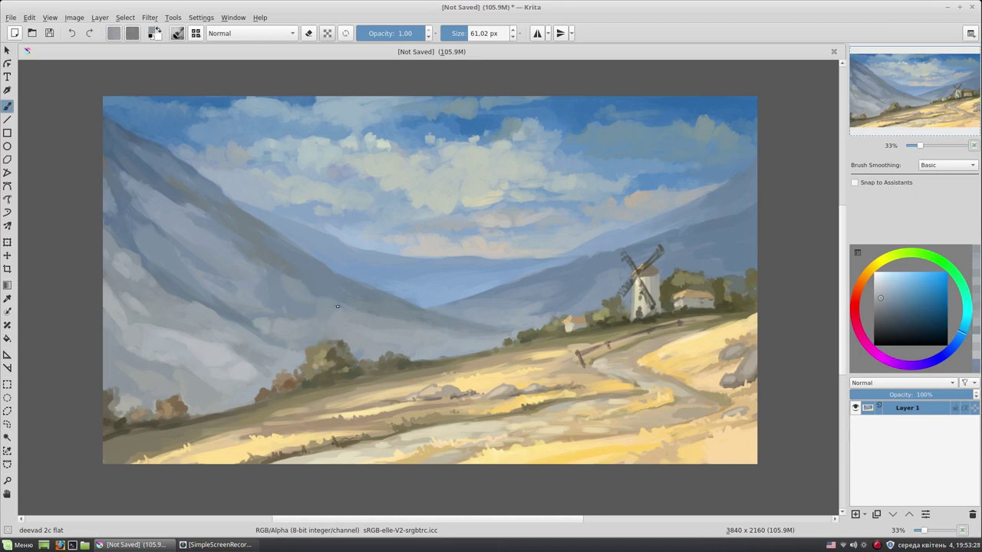
{"action": "left_click", "coordinate": [119, 175], "text": "ctrl"}
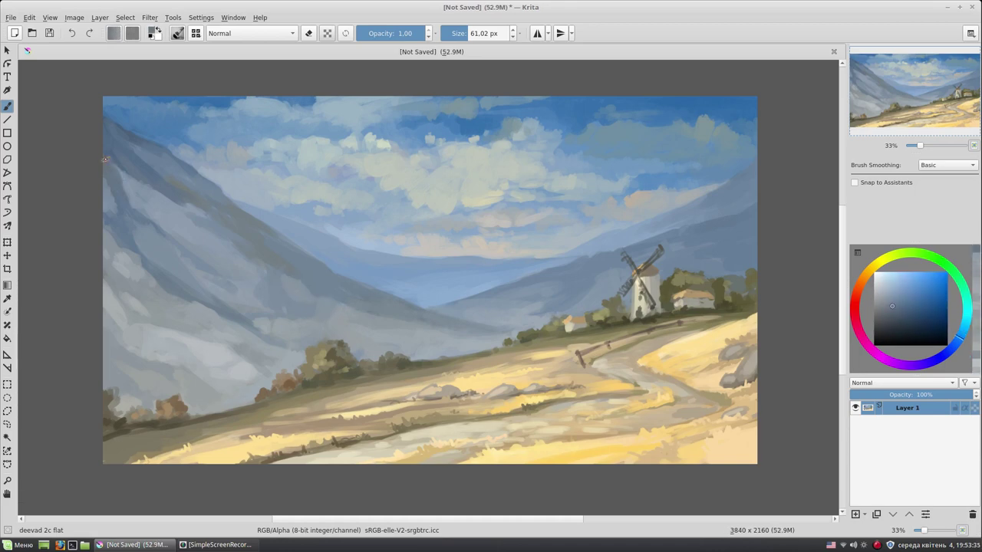
{"action": "left_click_drag", "start_coordinate": [118, 147], "coordinate": [126, 168]}
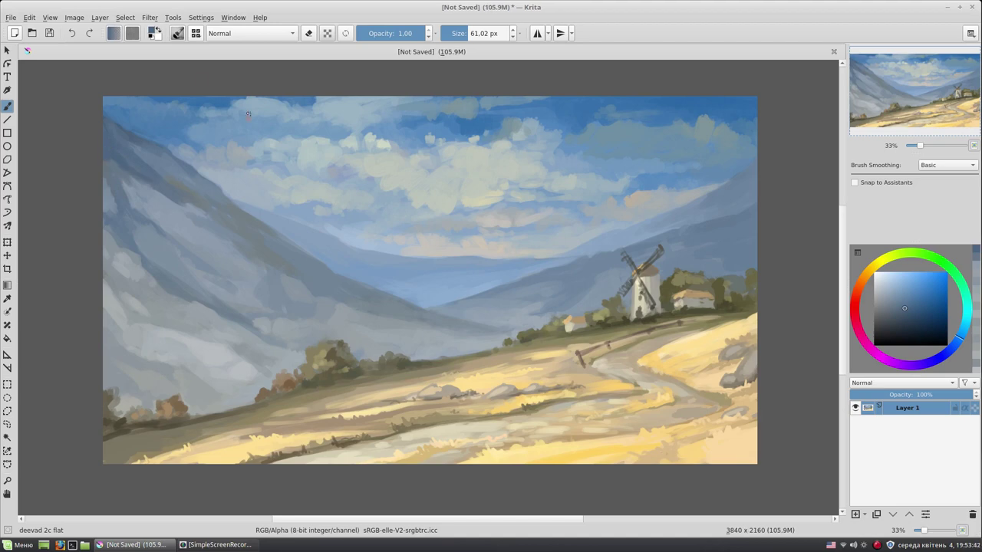
{"action": "left_click", "coordinate": [131, 303], "text": "ctrl"}
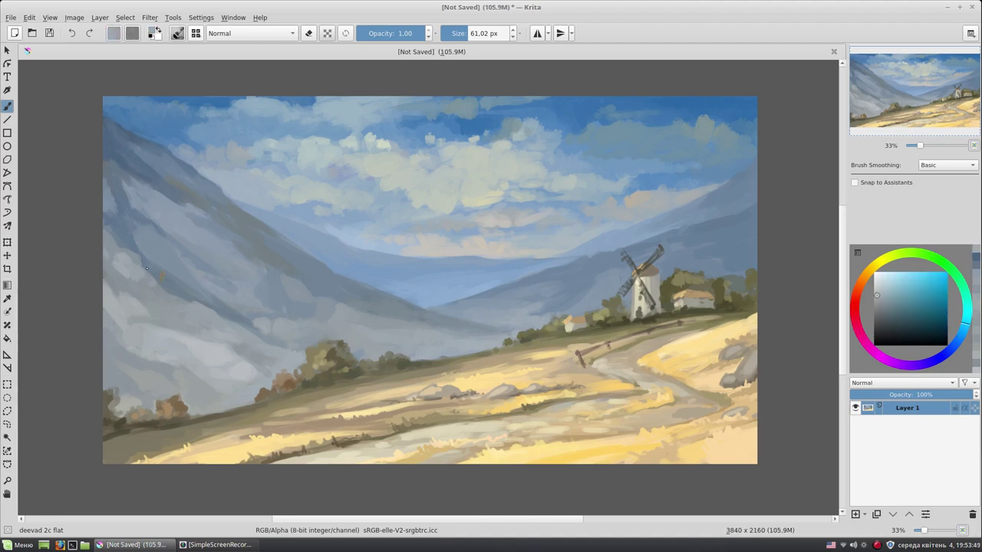
{"action": "left_click", "coordinate": [145, 288], "text": "ctrl"}
{"action": "left_click_drag", "start_coordinate": [121, 259], "coordinate": [96, 227]}
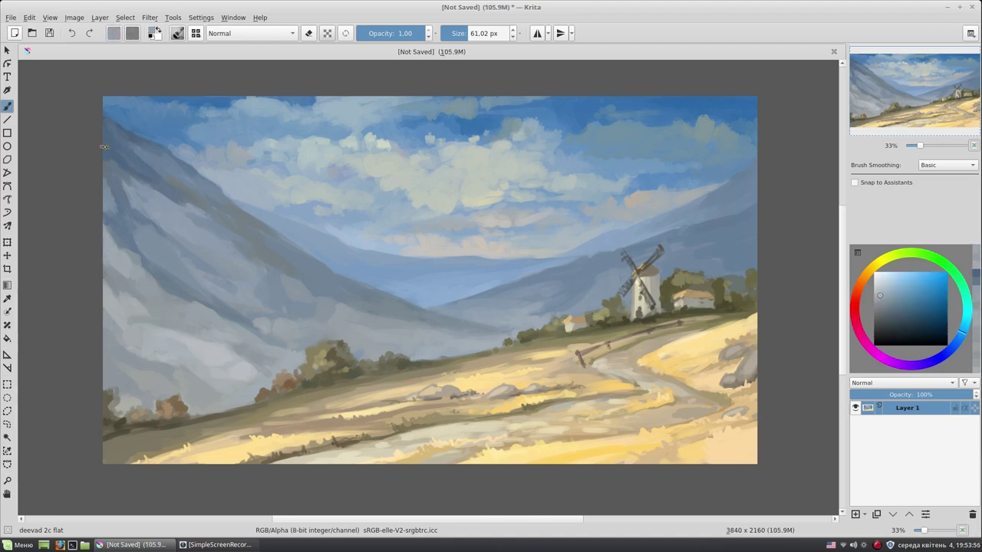
{"action": "left_click", "coordinate": [887, 297]}
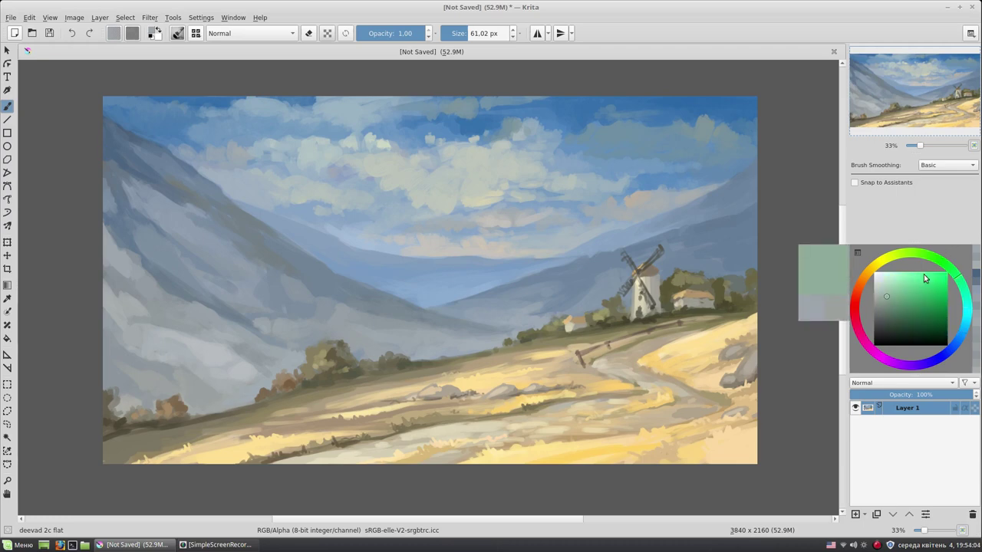
Step: Paint a pale green smear near the lower-left trees
{"action": "left_click", "coordinate": [197, 387], "text": "ctrl"}
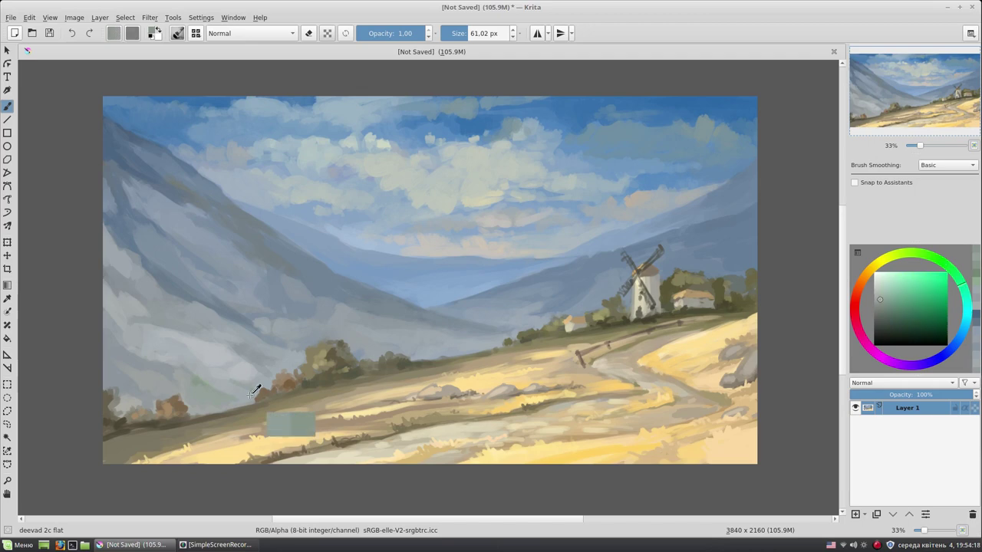
{"action": "left_click_drag", "start_coordinate": [195, 382], "coordinate": [237, 386]}
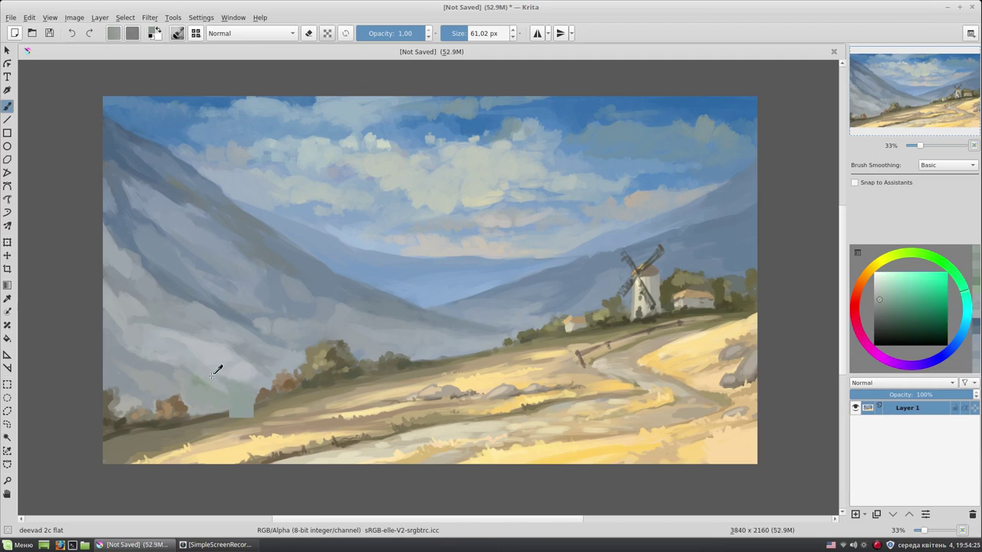
{"action": "left_click", "coordinate": [238, 393], "text": "ctrl"}
{"action": "left_click", "coordinate": [182, 358], "text": "ctrl"}
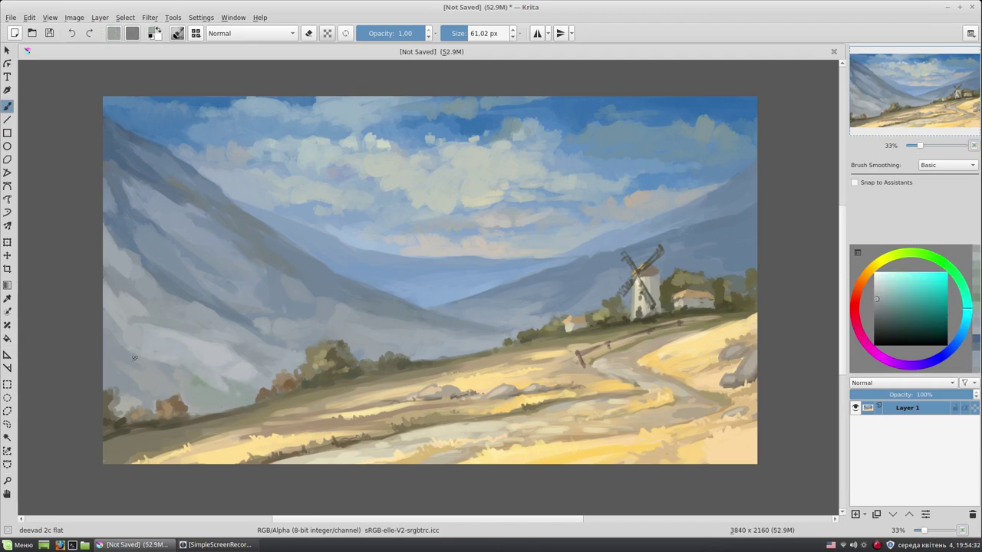
{"action": "left_click", "coordinate": [162, 404], "text": "ctrl"}
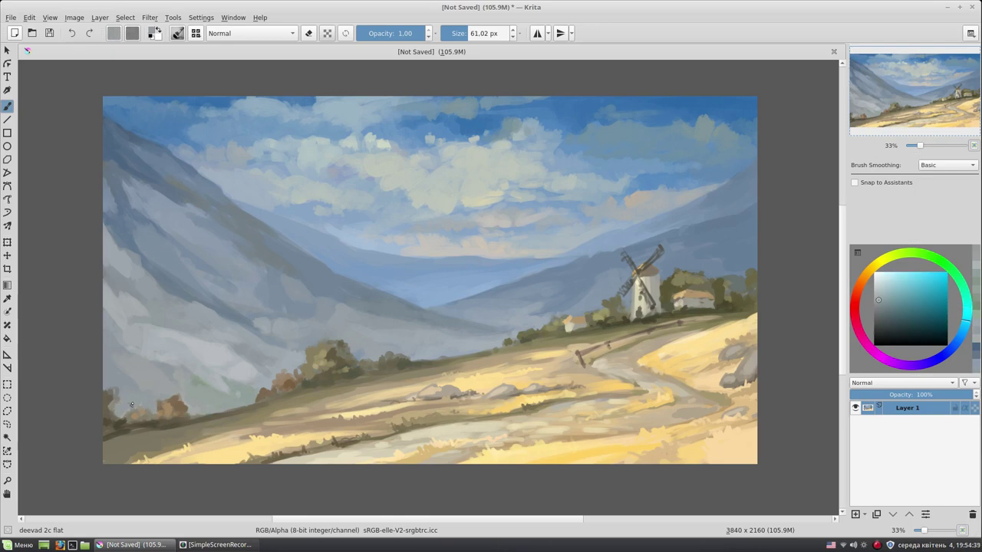
{"action": "left_click", "coordinate": [115, 414], "text": "ctrl"}
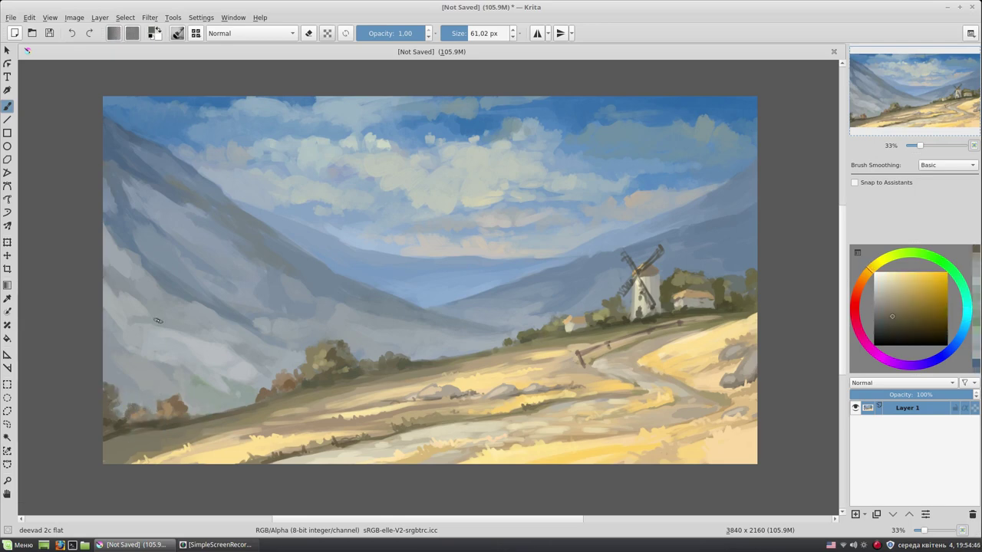
Step: Paint a darker blue stroke across the left mountain slope
{"action": "left_click", "coordinate": [756, 280], "text": "ctrl"}
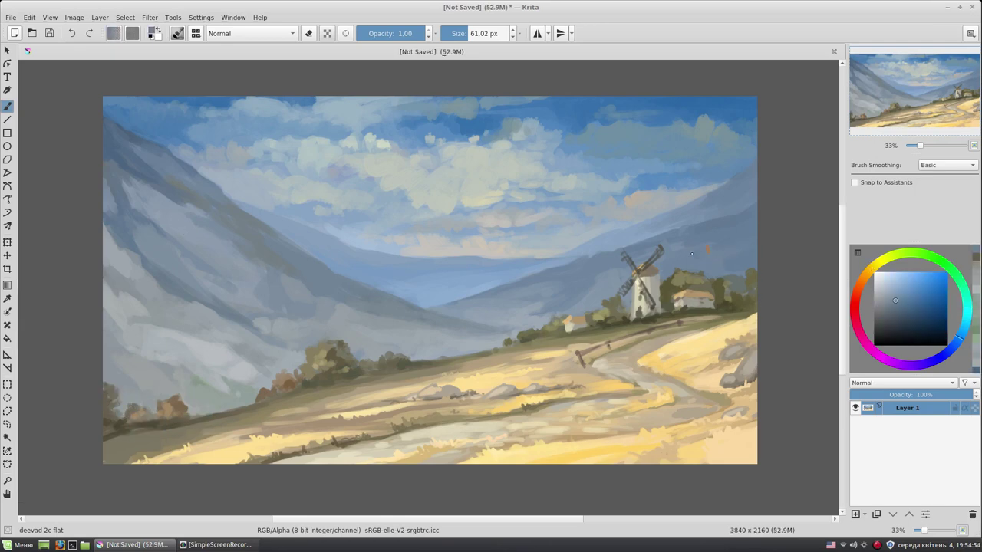
{"action": "left_click", "coordinate": [665, 230], "text": "ctrl"}
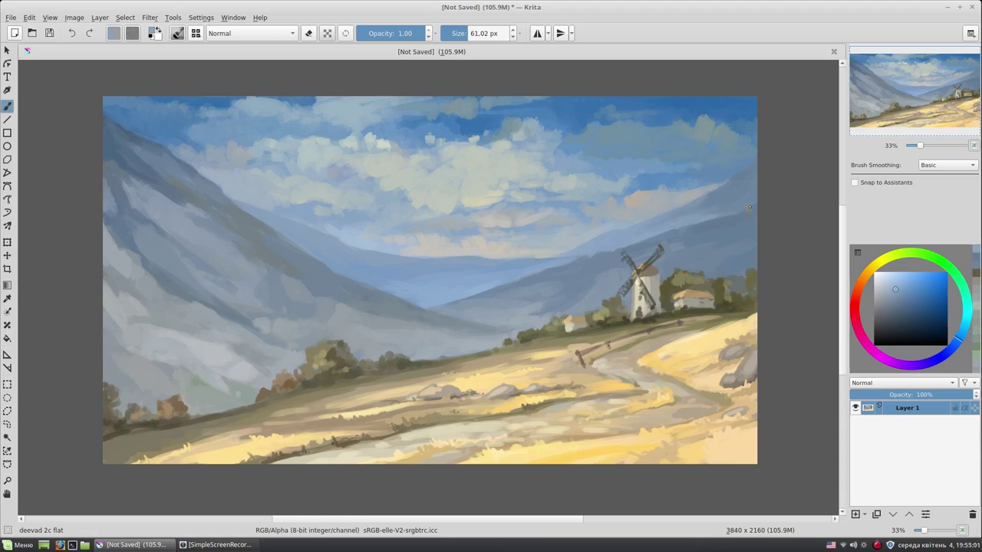
{"action": "left_click", "coordinate": [586, 257], "text": "ctrl"}
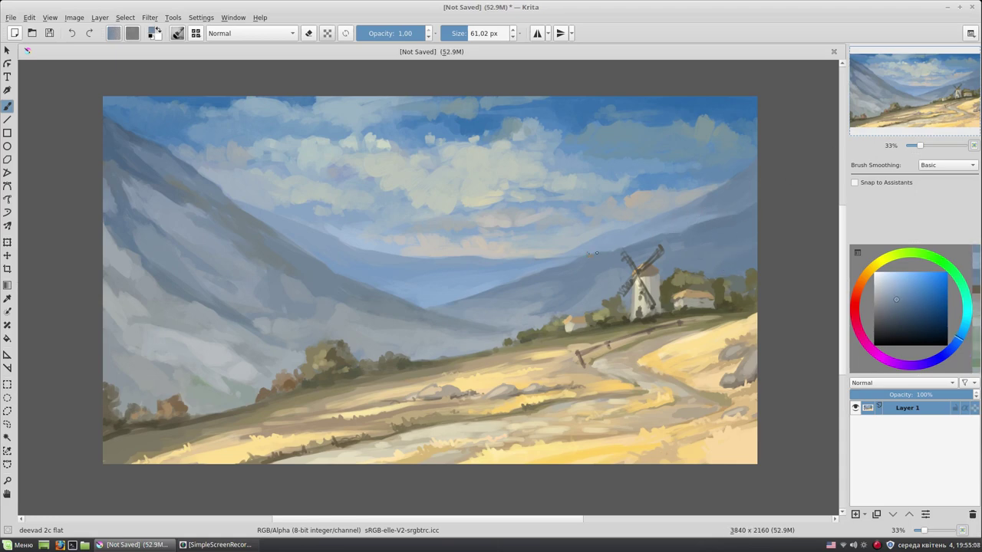
{"action": "left_click", "coordinate": [667, 242], "text": "ctrl"}
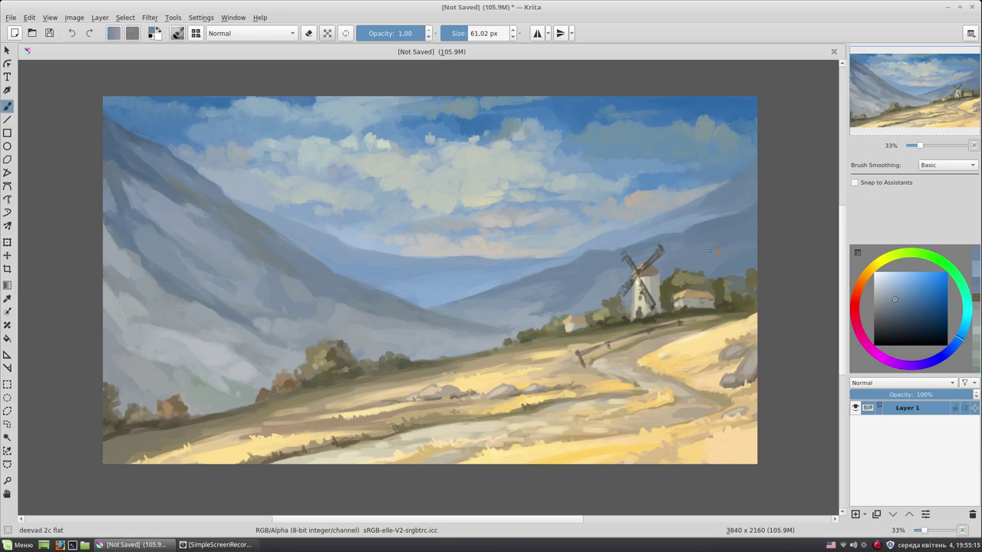
{"action": "left_click", "coordinate": [200, 254], "text": "ctrl"}
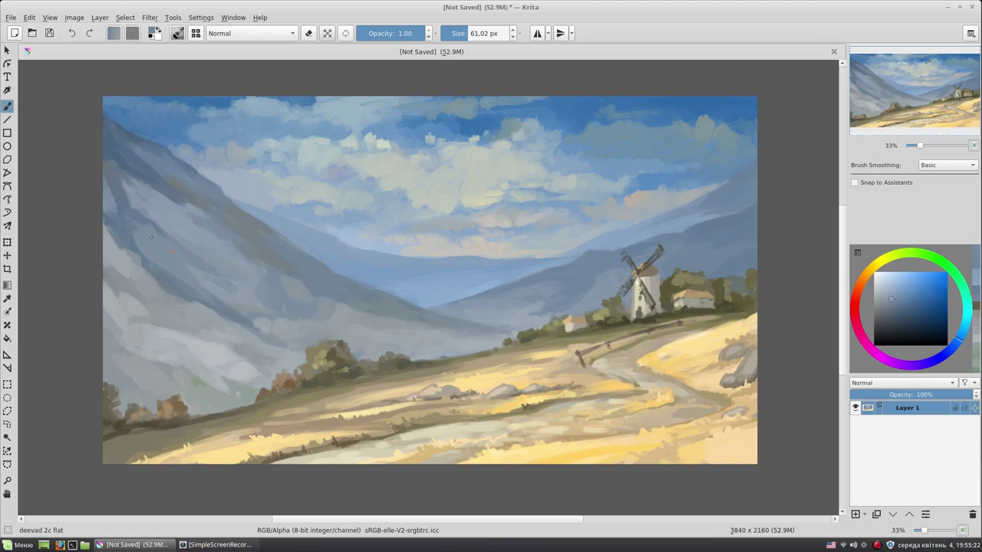
{"action": "left_click", "coordinate": [162, 234], "text": "ctrl"}
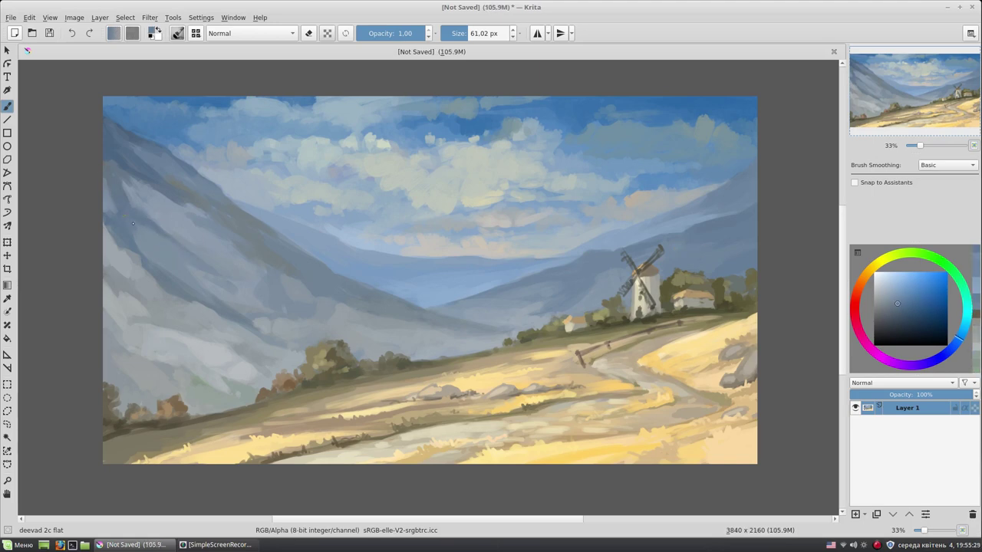
{"action": "left_click_drag", "start_coordinate": [106, 223], "coordinate": [178, 290]}
Step: Sample various blues and blue-greys across the left mountainside
{"action": "left_click", "coordinate": [124, 207], "text": "ctrl"}
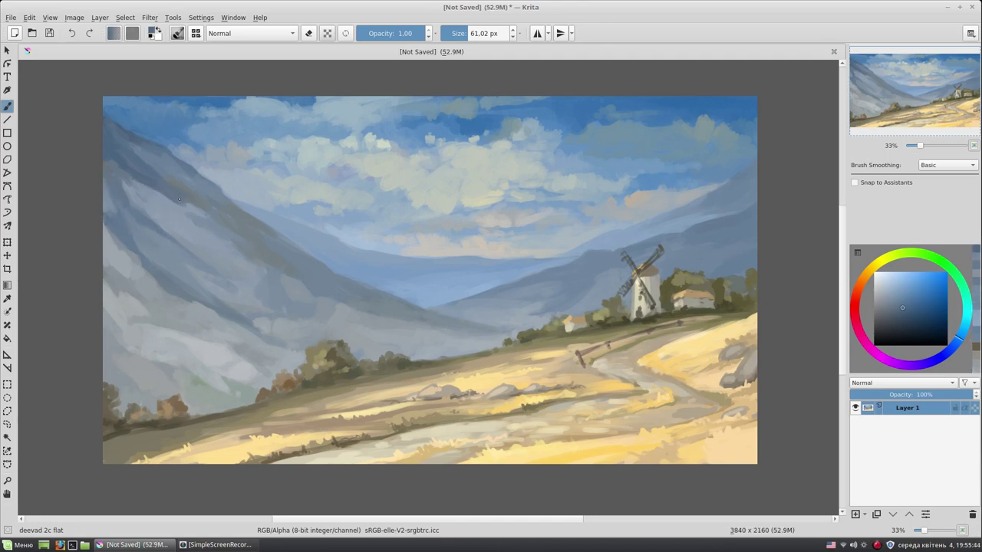
{"action": "left_click", "coordinate": [121, 167], "text": "ctrl"}
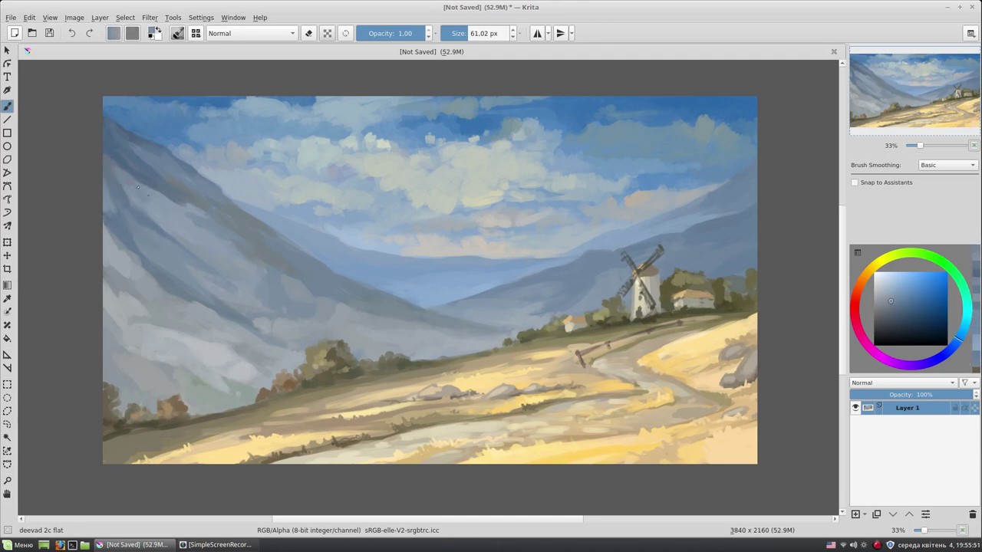
{"action": "left_click", "coordinate": [214, 195], "text": "ctrl"}
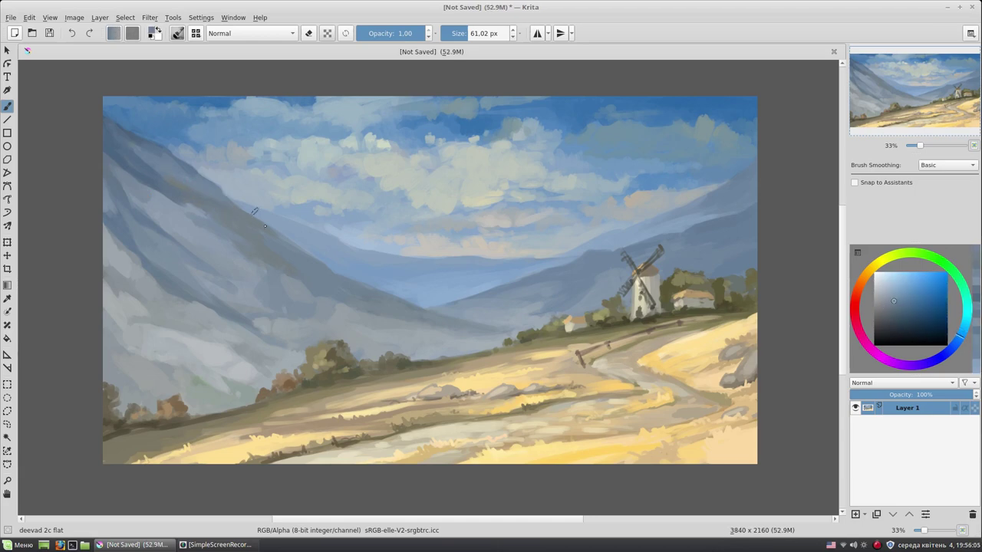
{"action": "left_click", "coordinate": [265, 301], "text": "ctrl"}
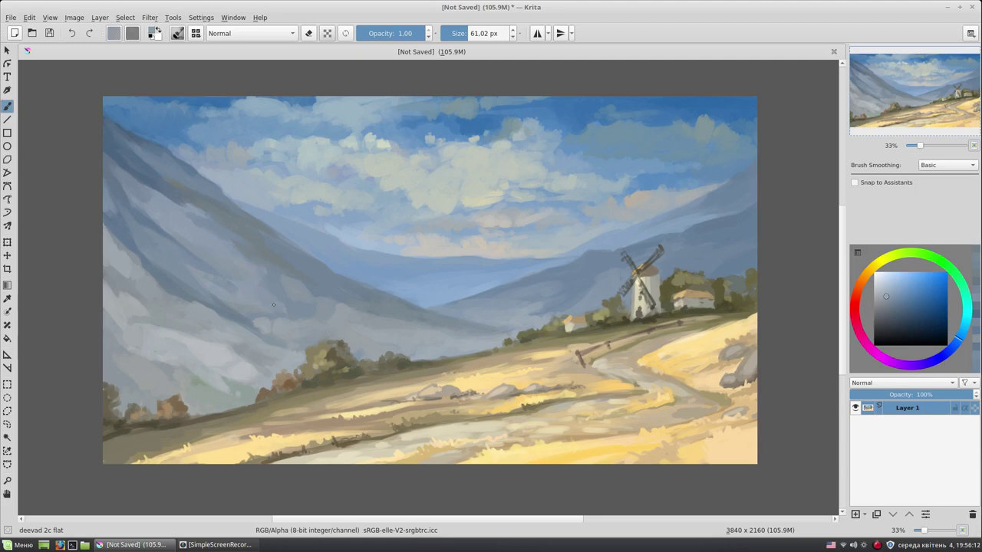
{"action": "left_click", "coordinate": [293, 319], "text": "ctrl"}
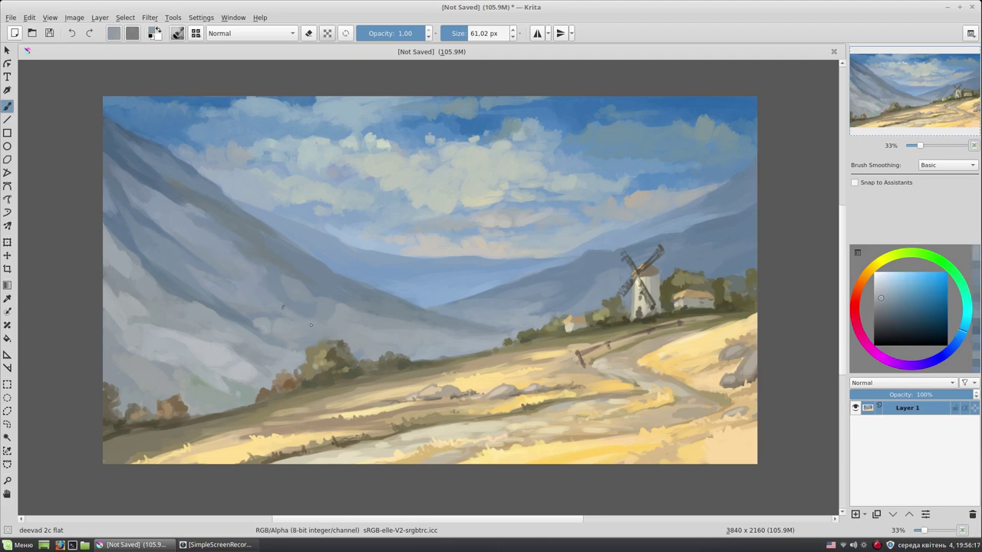
{"action": "left_click", "coordinate": [275, 265], "text": "ctrl"}
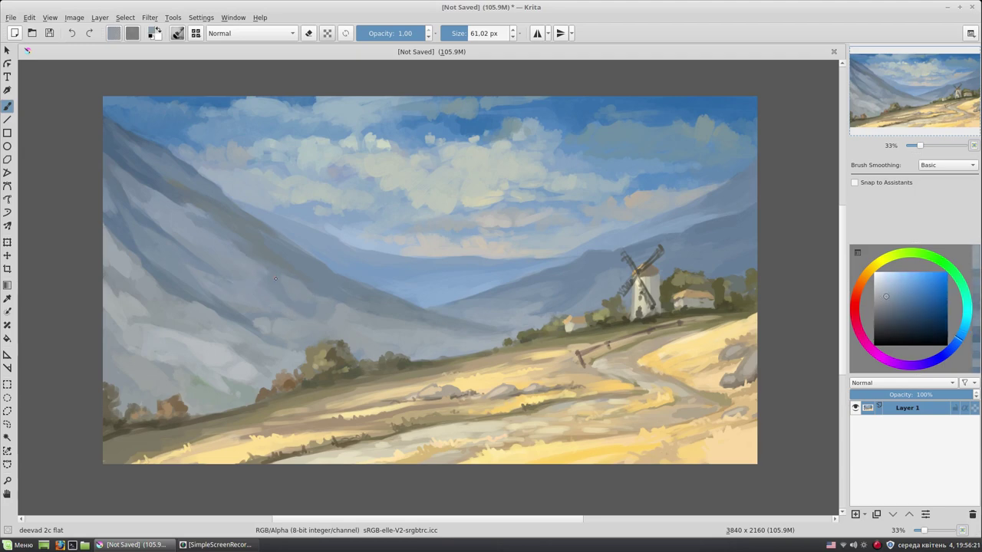
{"action": "left_click", "coordinate": [195, 211], "text": "ctrl"}
{"action": "left_click", "coordinate": [192, 398], "text": "ctrl"}
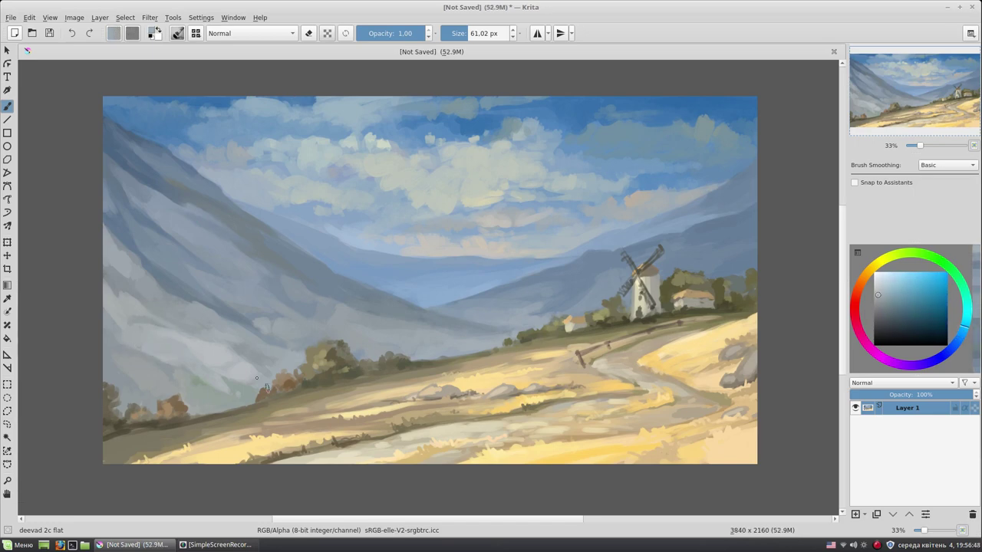
{"action": "left_click", "coordinate": [224, 385], "text": "ctrl"}
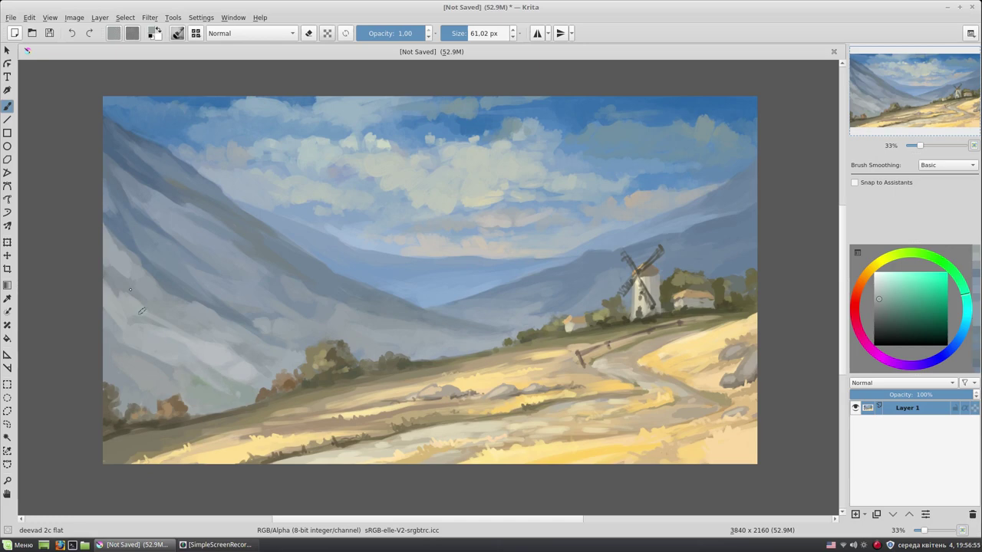
{"action": "left_click", "coordinate": [261, 302], "text": "ctrl"}
{"action": "left_click", "coordinate": [264, 329], "text": "ctrl"}
{"action": "left_click", "coordinate": [249, 315], "text": "ctrl"}
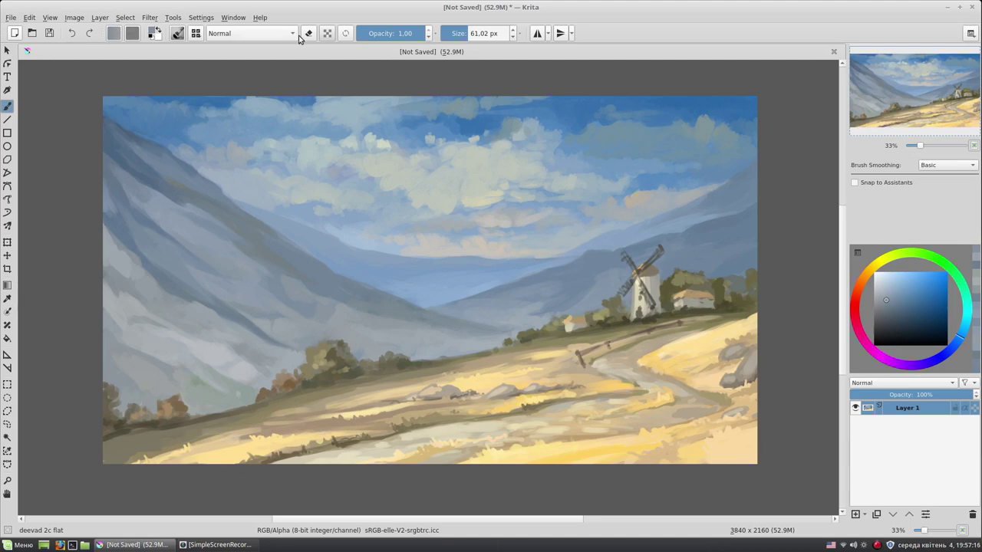
Step: Switch to the Texture Big brush preset and blend the upper-right sky clouds
{"action": "left_click", "coordinate": [177, 33]}
{"action": "left_click", "coordinate": [316, 77]}
{"action": "left_click", "coordinate": [565, 154]}
{"action": "left_click", "coordinate": [606, 125], "text": "ctrl"}
{"action": "left_click_drag", "start_coordinate": [749, 167], "coordinate": [692, 125]}
Step: Smooth the upper-left and top clouds with pale cyan and saturated sky blues using a smaller Texture Big brush
{"action": "left_click", "coordinate": [547, 155], "text": "ctrl"}
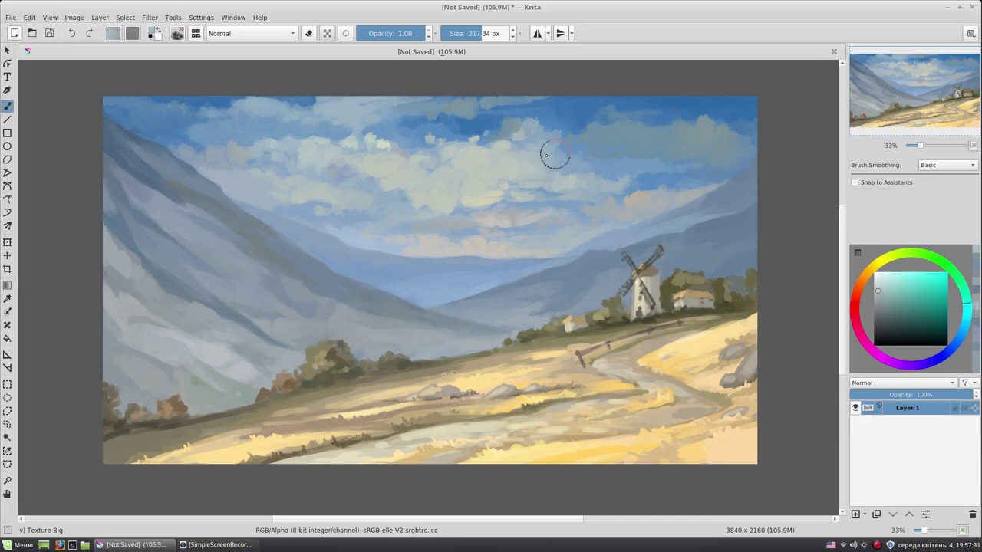
{"action": "left_click", "coordinate": [531, 217], "text": "ctrl"}
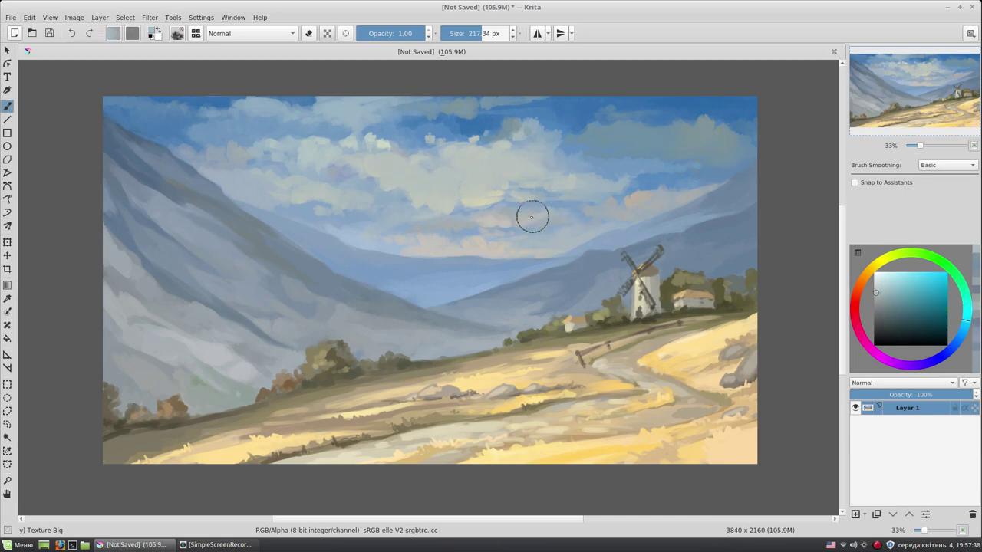
{"action": "left_click", "coordinate": [265, 155], "text": "ctrl"}
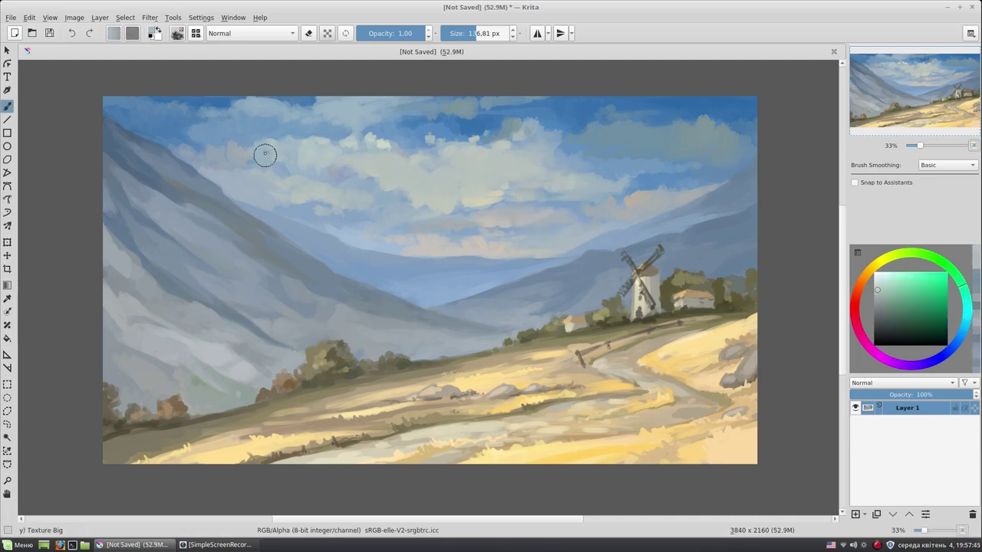
{"action": "left_click", "coordinate": [337, 149], "text": "ctrl"}
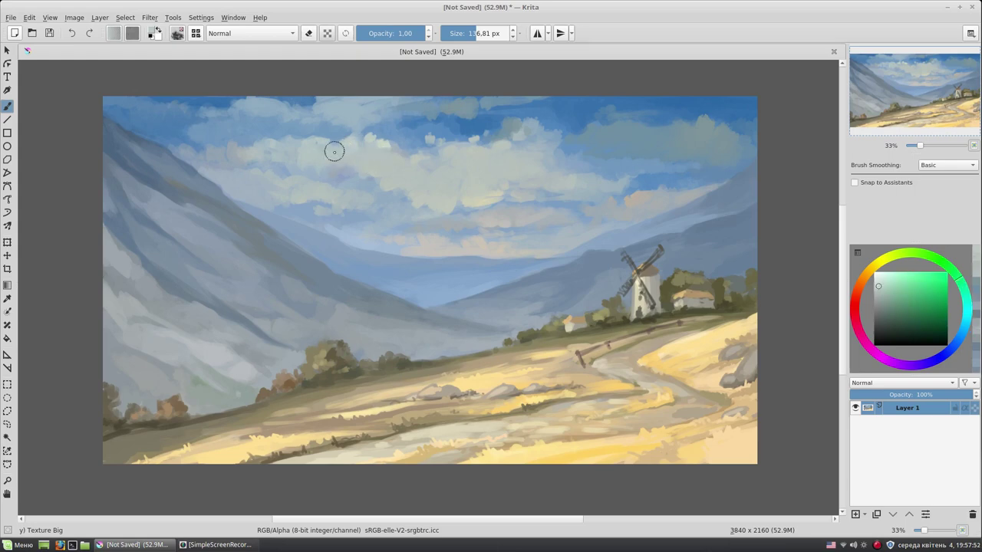
{"action": "left_click", "coordinate": [223, 154], "text": "ctrl"}
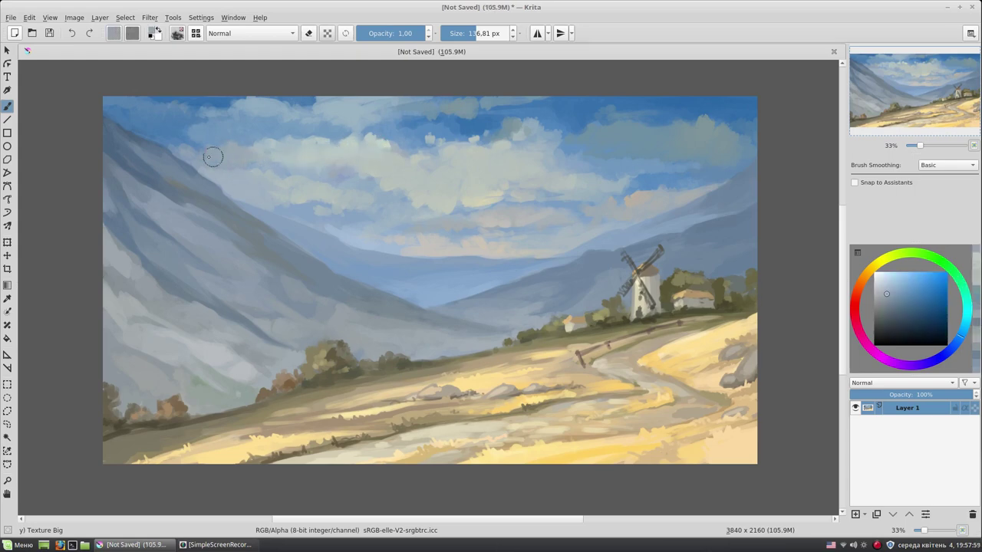
{"action": "left_click", "coordinate": [196, 122], "text": "ctrl"}
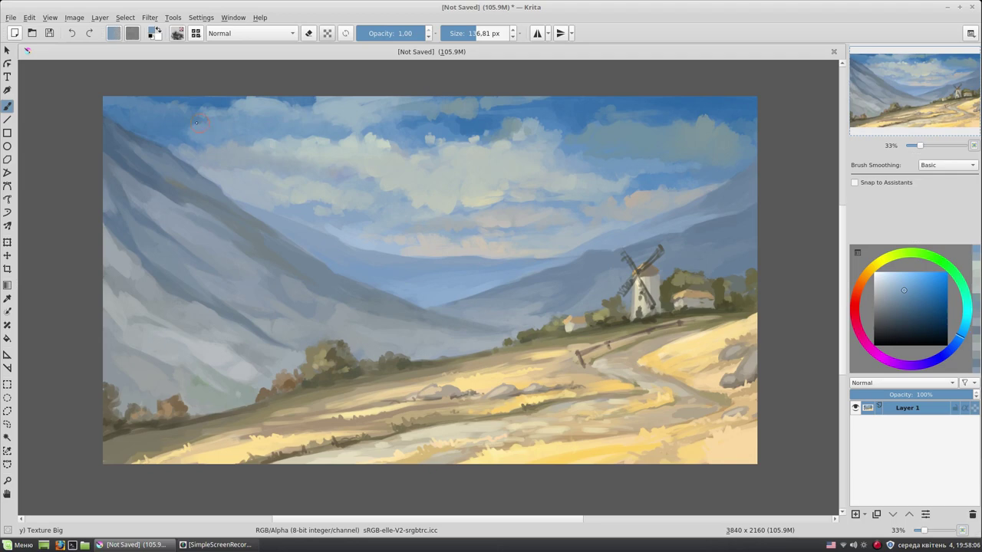
{"action": "left_click", "coordinate": [506, 131], "text": "ctrl"}
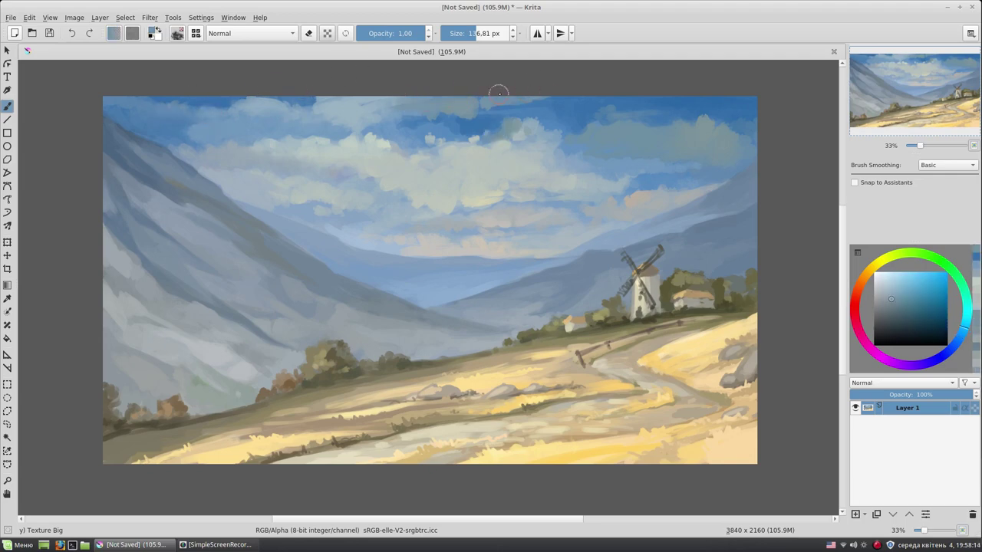
{"action": "left_click", "coordinate": [620, 108], "text": "ctrl"}
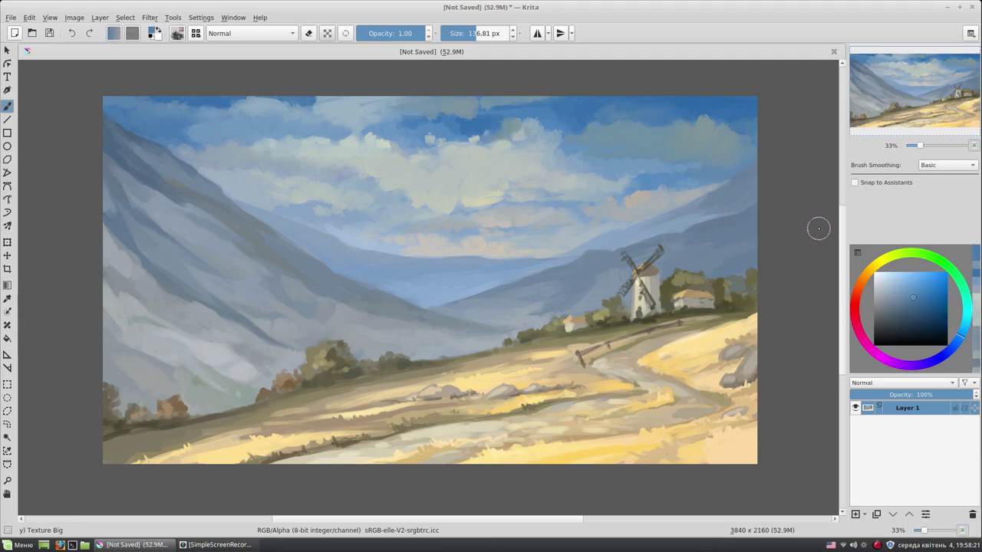